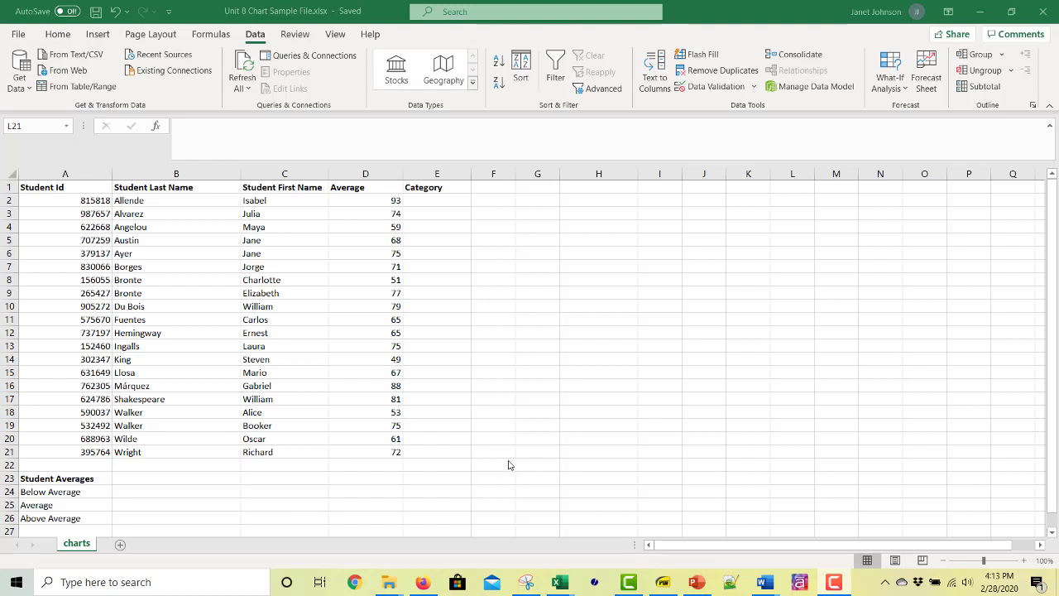
{"action": "left_click_drag", "start_coordinate": [29, 187], "coordinate": [315, 211]}
{"action": "left_click", "coordinate": [377, 201]}
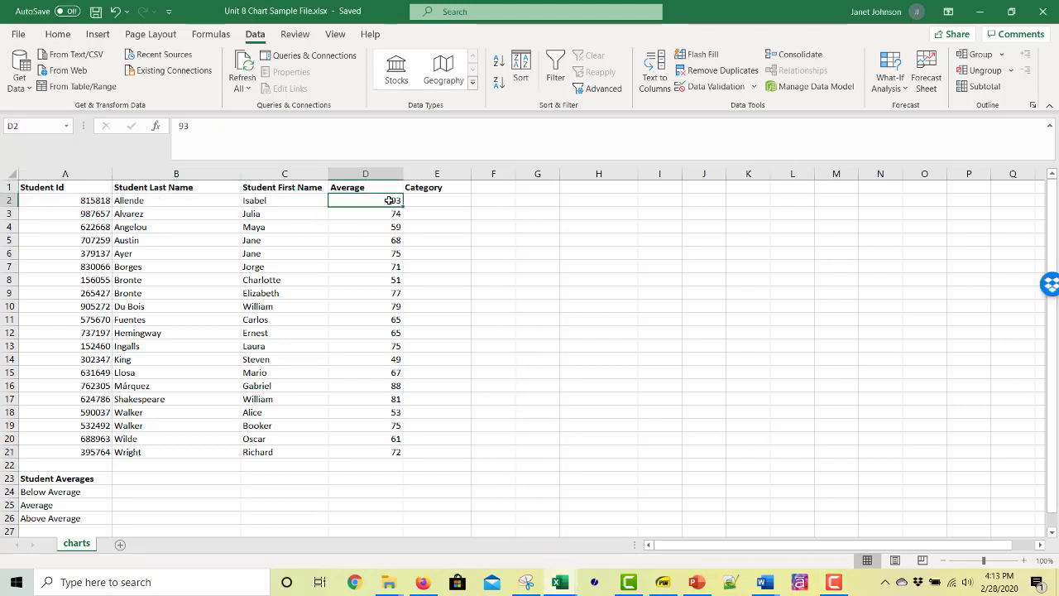
{"action": "left_click", "coordinate": [418, 200]}
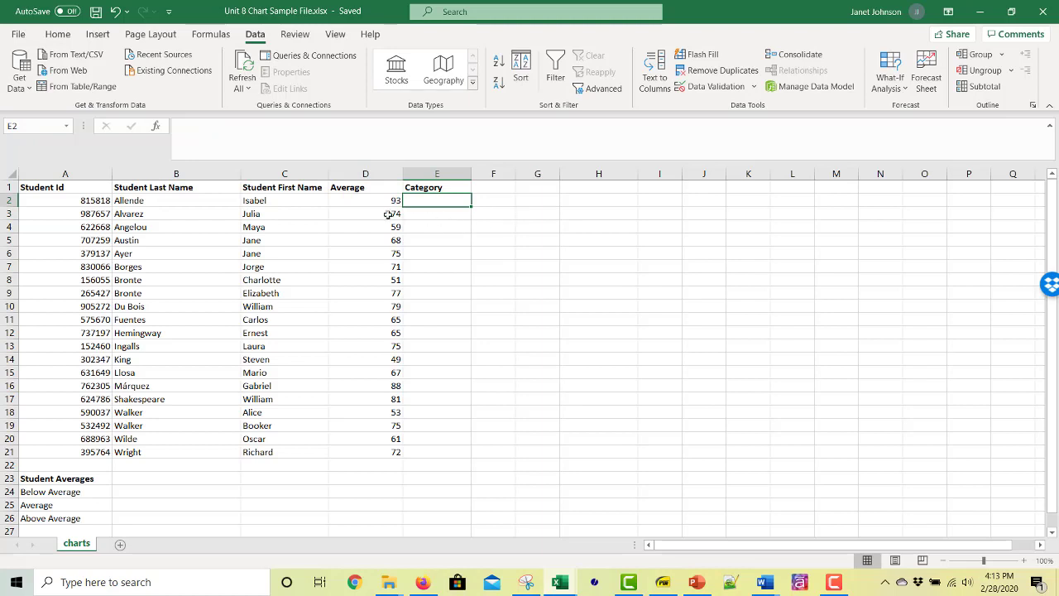
Sort the student records in A2:D21 by Average, from smallest to largest.
{"action": "left_click_drag", "start_coordinate": [73, 201], "coordinate": [389, 453]}
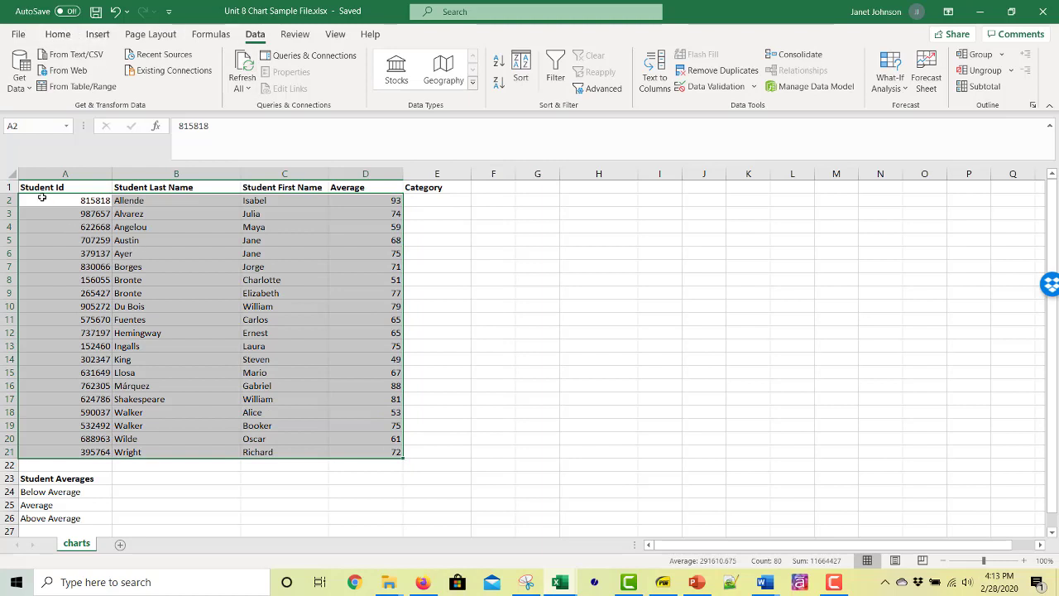
{"action": "left_click", "coordinate": [521, 68]}
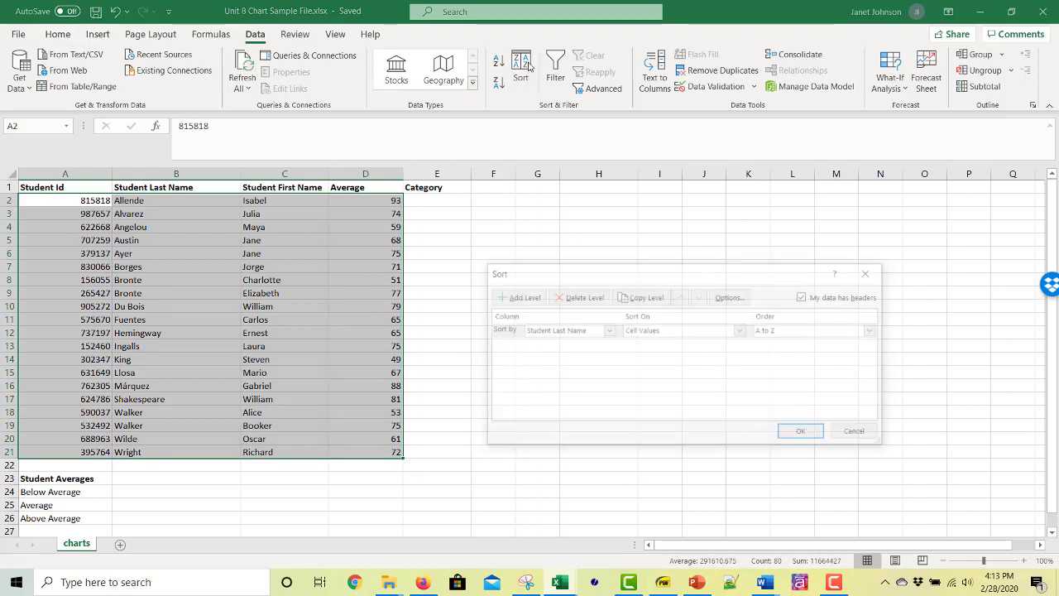
{"action": "left_click", "coordinate": [608, 329]}
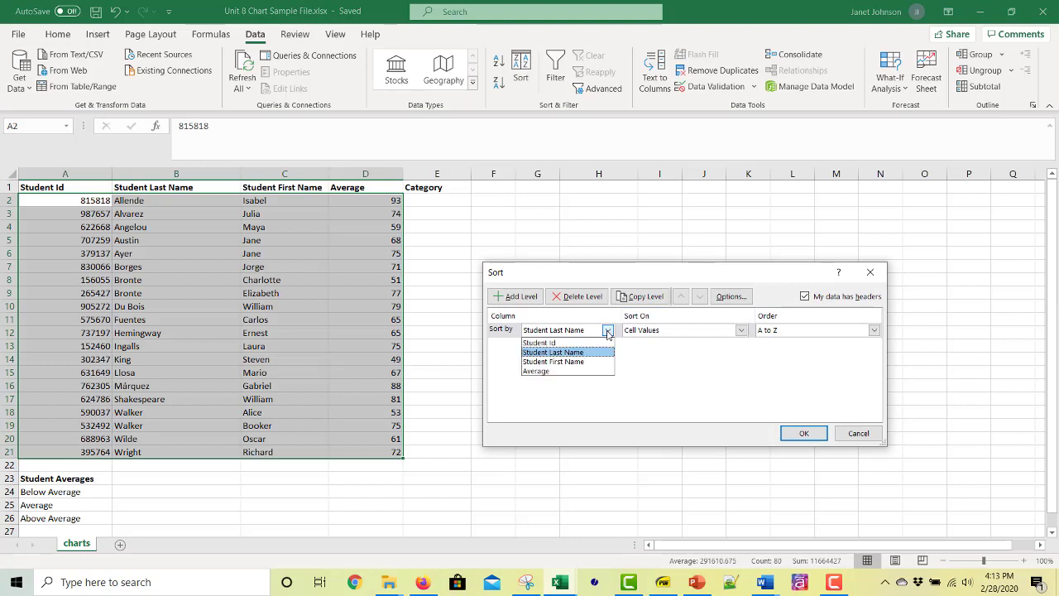
{"action": "left_click", "coordinate": [605, 371]}
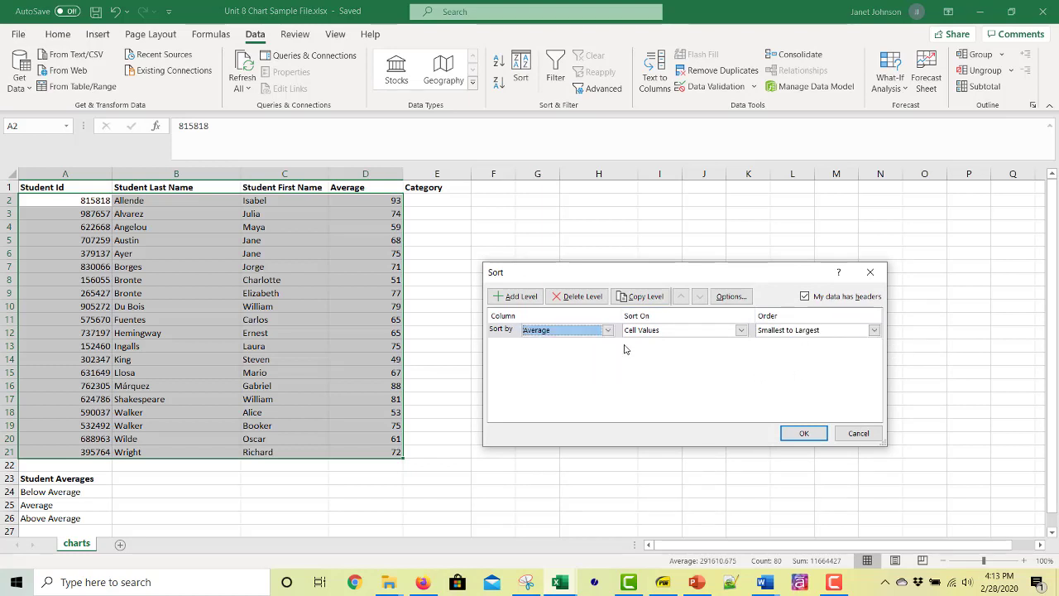
{"action": "left_click", "coordinate": [803, 434]}
{"action": "left_click", "coordinate": [653, 413]}
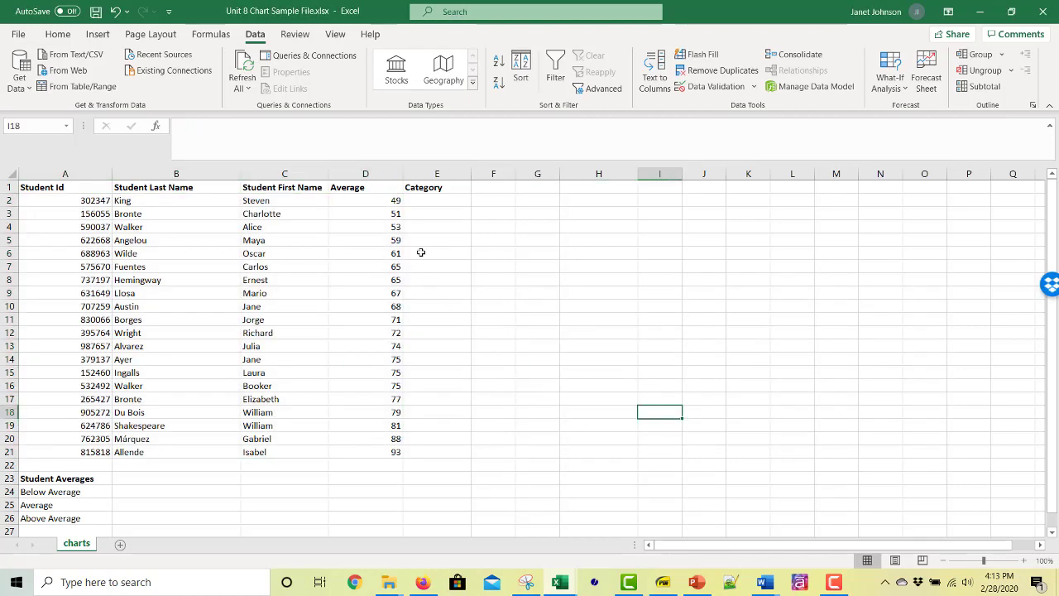
Enter "Below Average" as the category in E2 and fill it down through E5.
{"action": "left_click", "coordinate": [441, 202]}
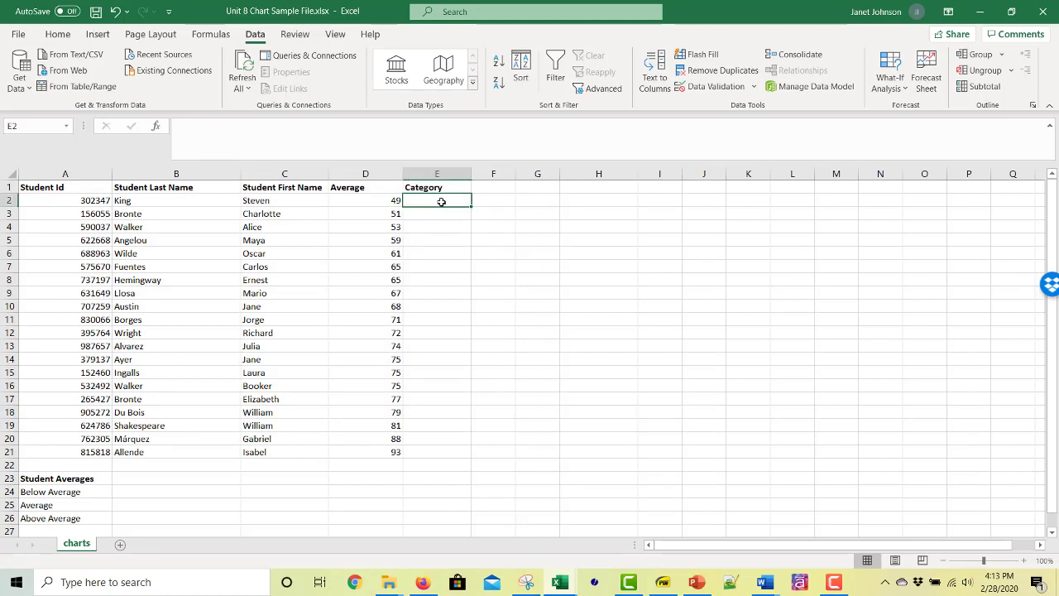
{"action": "type", "text": "Below A"}
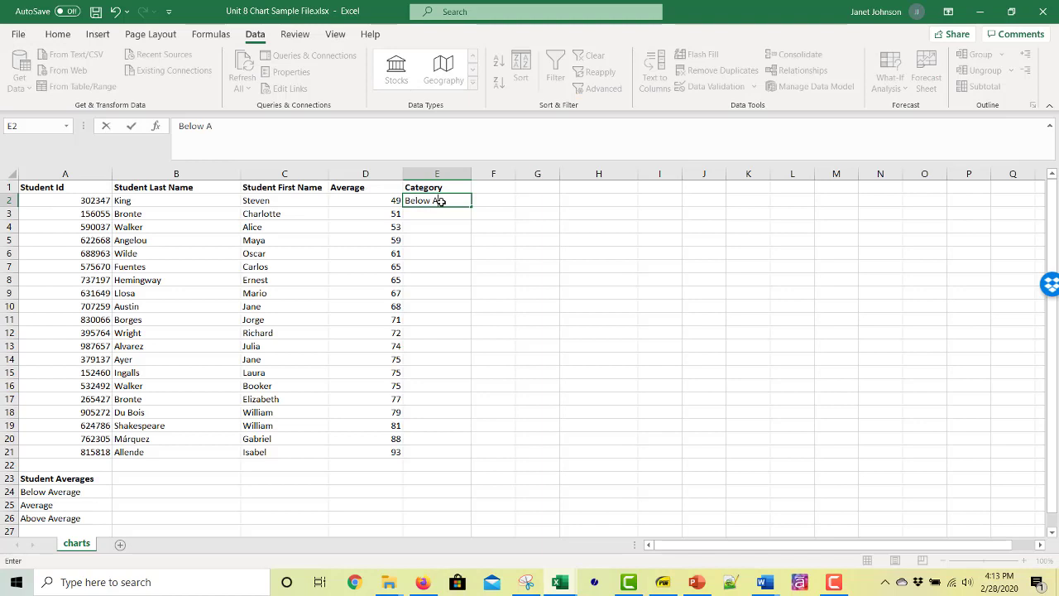
{"action": "type", "text": "verage"}
{"action": "key", "text": "Return"}
{"action": "left_click", "coordinate": [441, 201]}
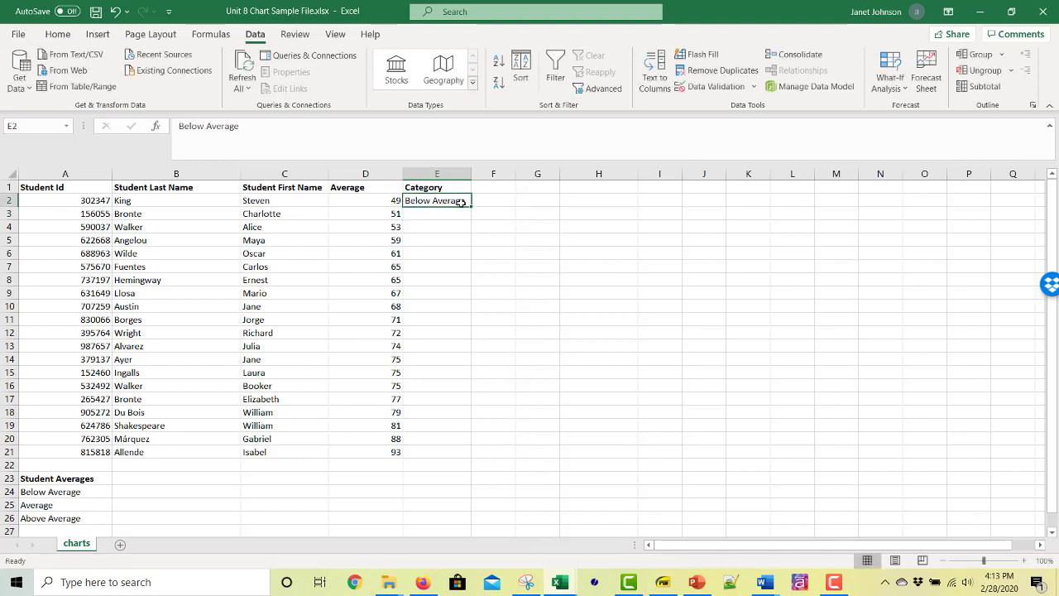
{"action": "left_click_drag", "start_coordinate": [471, 207], "coordinate": [468, 243]}
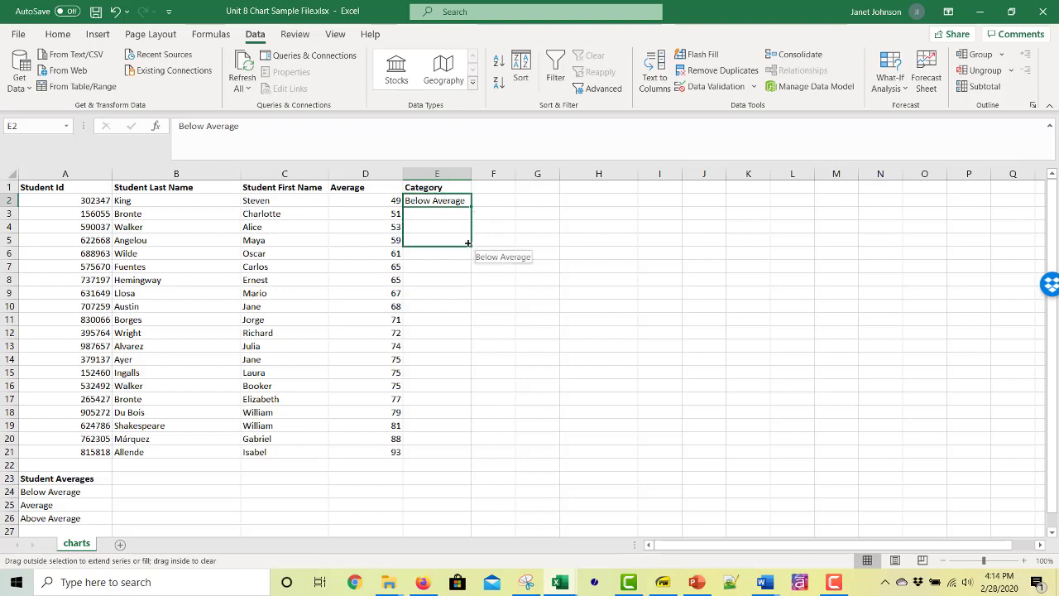
{"action": "left_click_drag", "start_coordinate": [468, 243], "coordinate": [468, 244]}
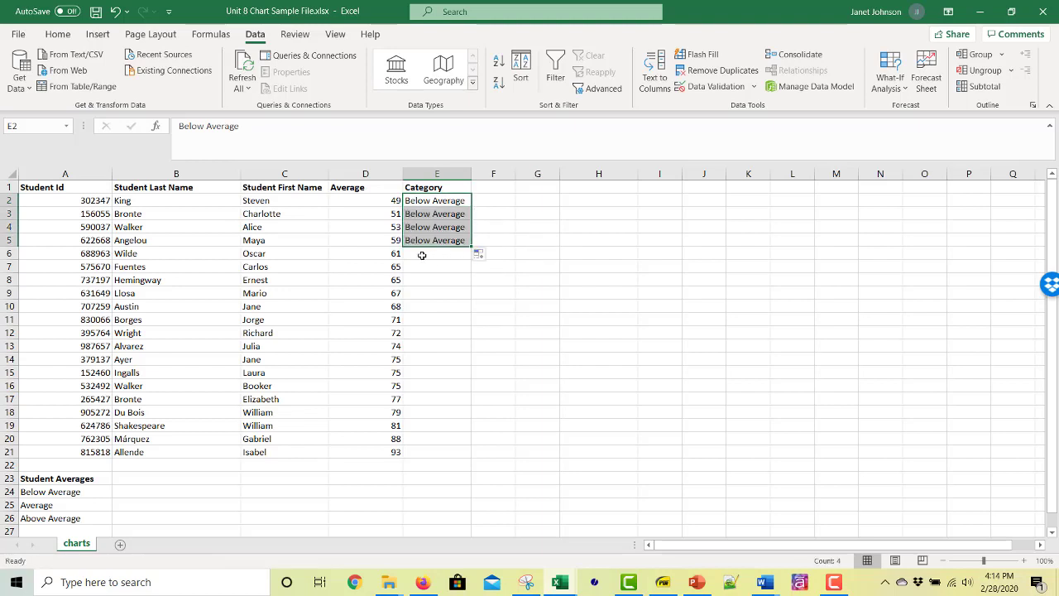
Enter "Average" as the category in E6 and fill it down through E18.
{"action": "left_click", "coordinate": [422, 255]}
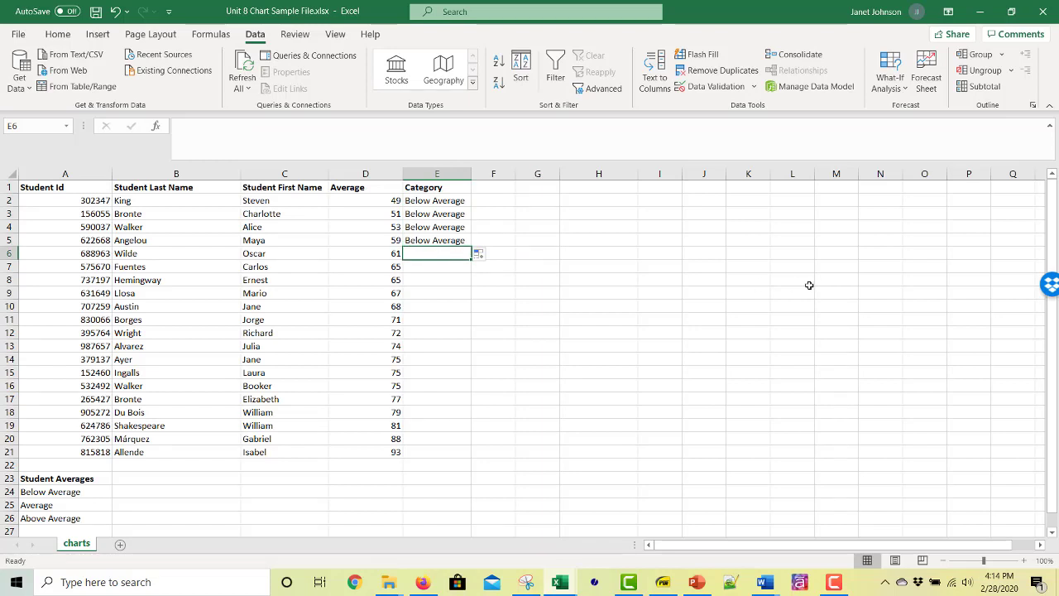
{"action": "type", "text": "Average"}
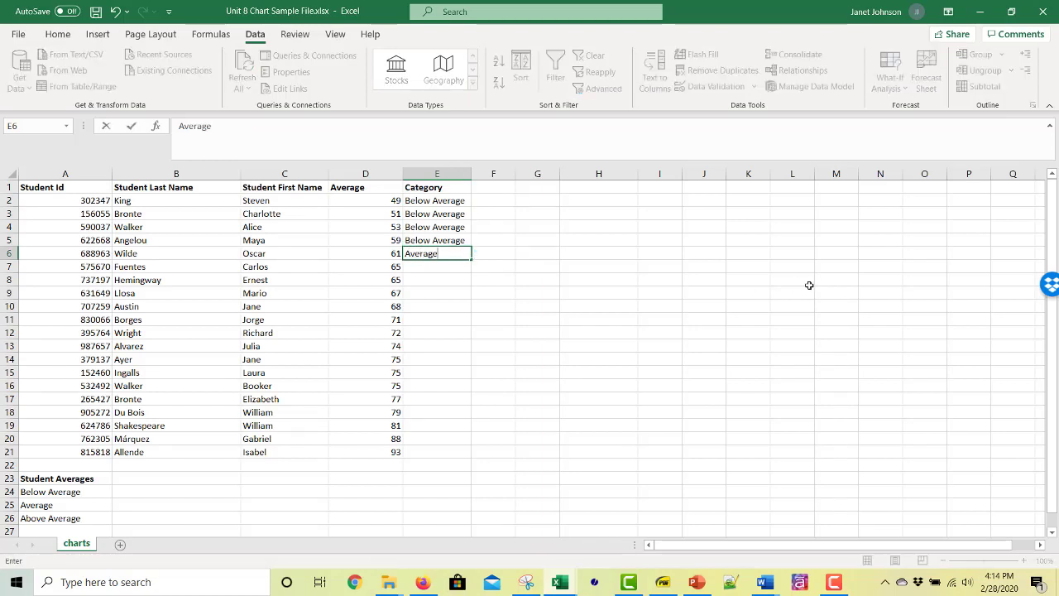
{"action": "left_click", "coordinate": [589, 334]}
{"action": "left_click", "coordinate": [446, 252]}
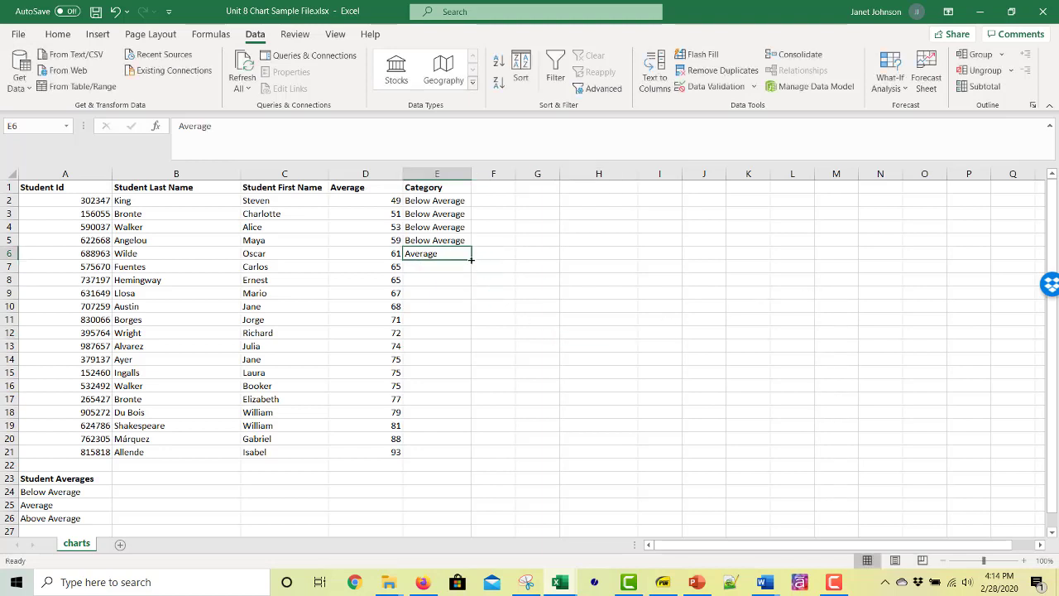
{"action": "left_click_drag", "start_coordinate": [471, 260], "coordinate": [462, 415]}
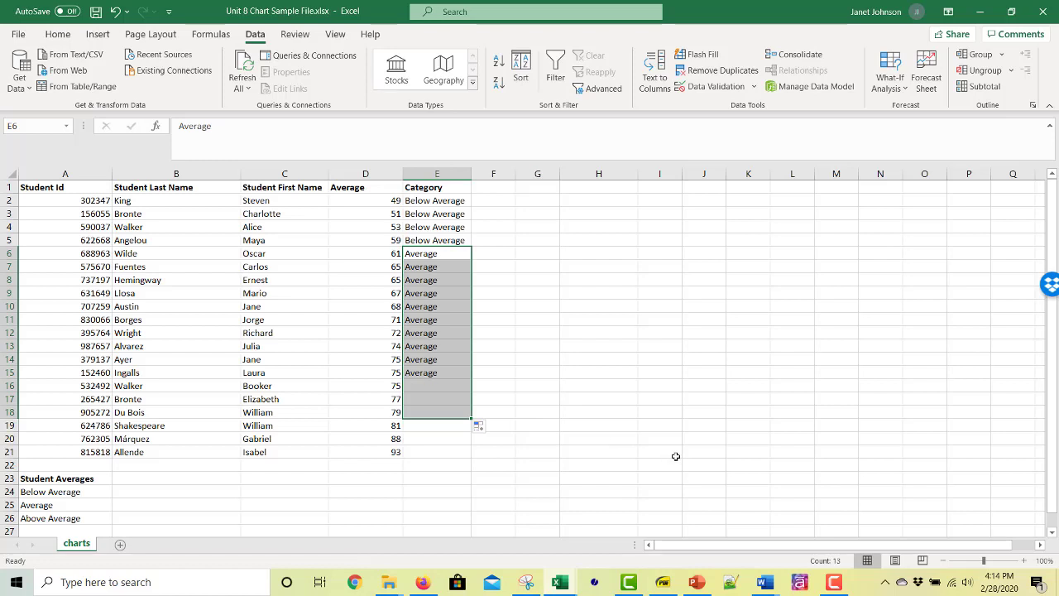
Enter "Above Average" as the category in E19 and fill it down through E21.
{"action": "left_click", "coordinate": [434, 427]}
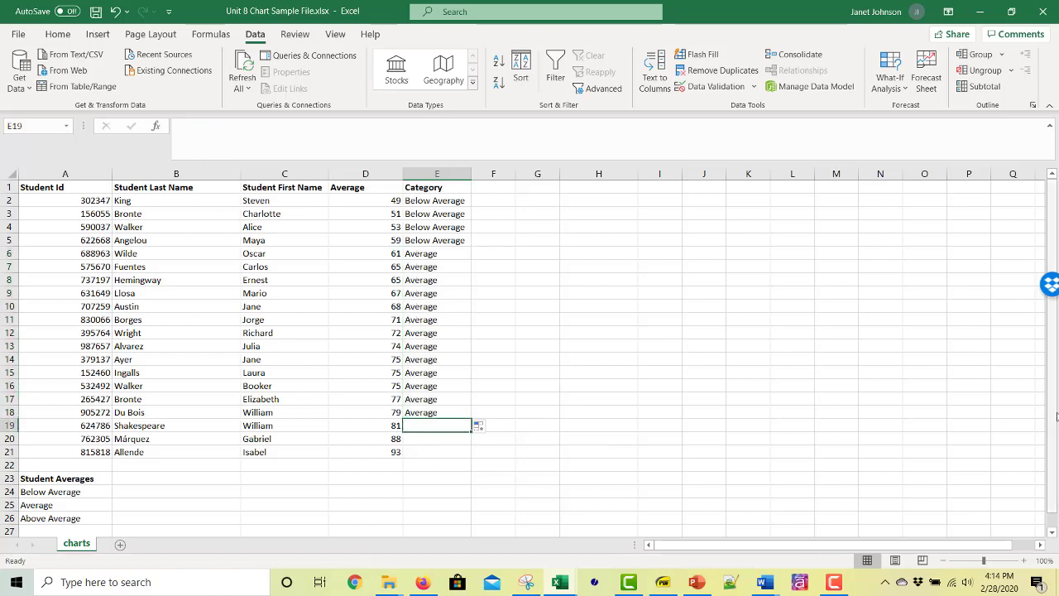
{"action": "type", "text": "Abo"}
{"action": "type", "text": "v"}
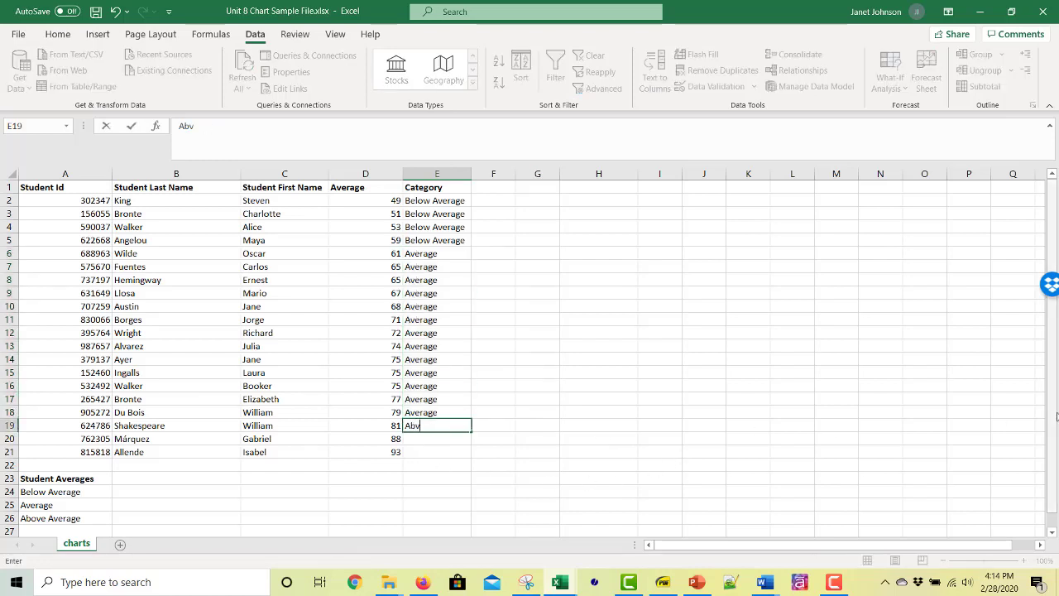
{"action": "key", "text": "BackSpace"}
{"action": "type", "text": "ove Average"}
{"action": "left_click", "coordinate": [615, 476]}
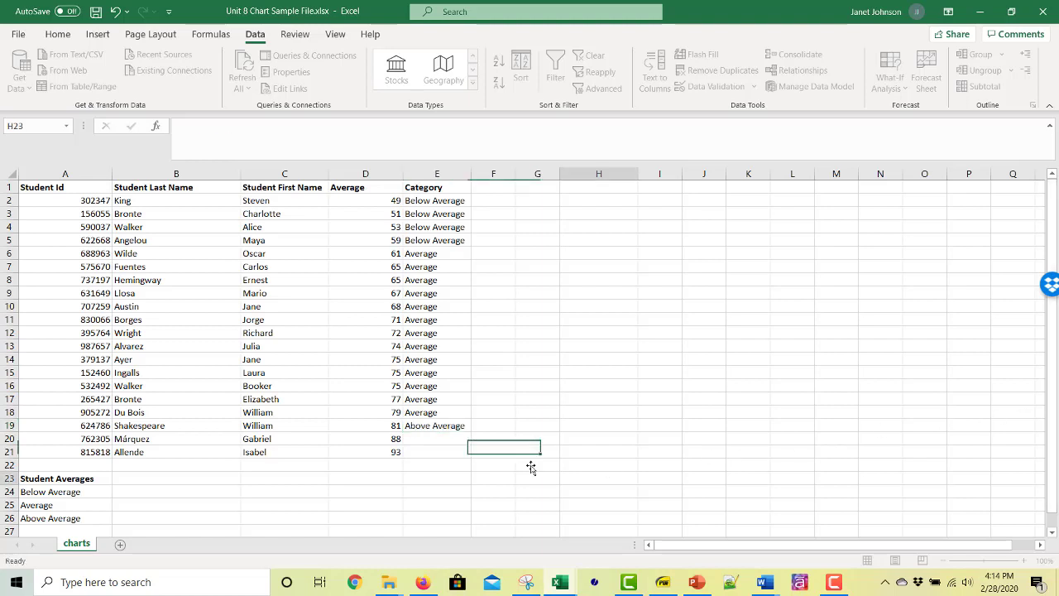
{"action": "left_click", "coordinate": [443, 426]}
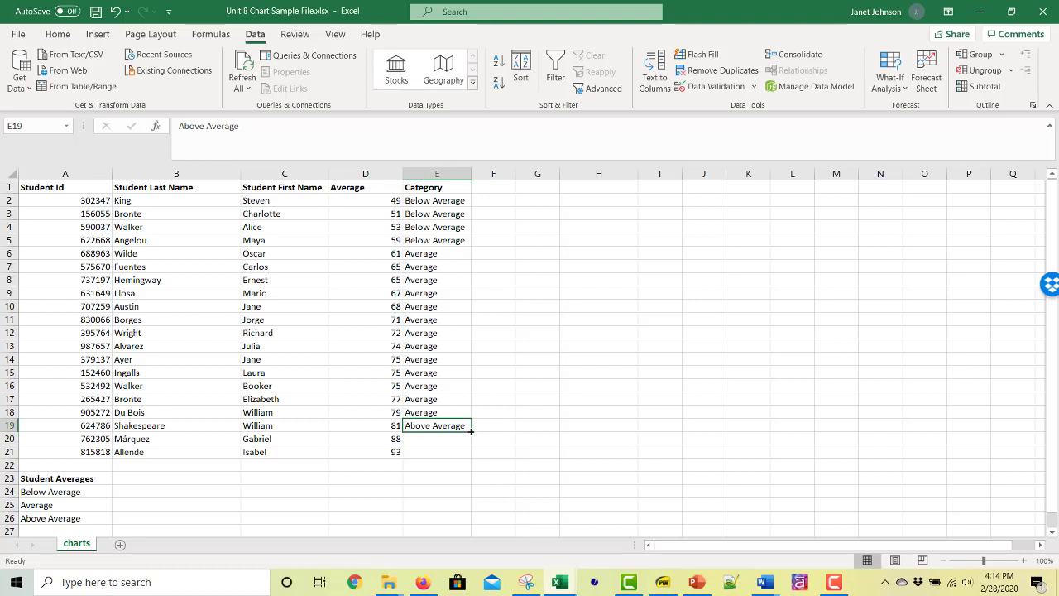
{"action": "left_click_drag", "start_coordinate": [471, 427], "coordinate": [468, 457]}
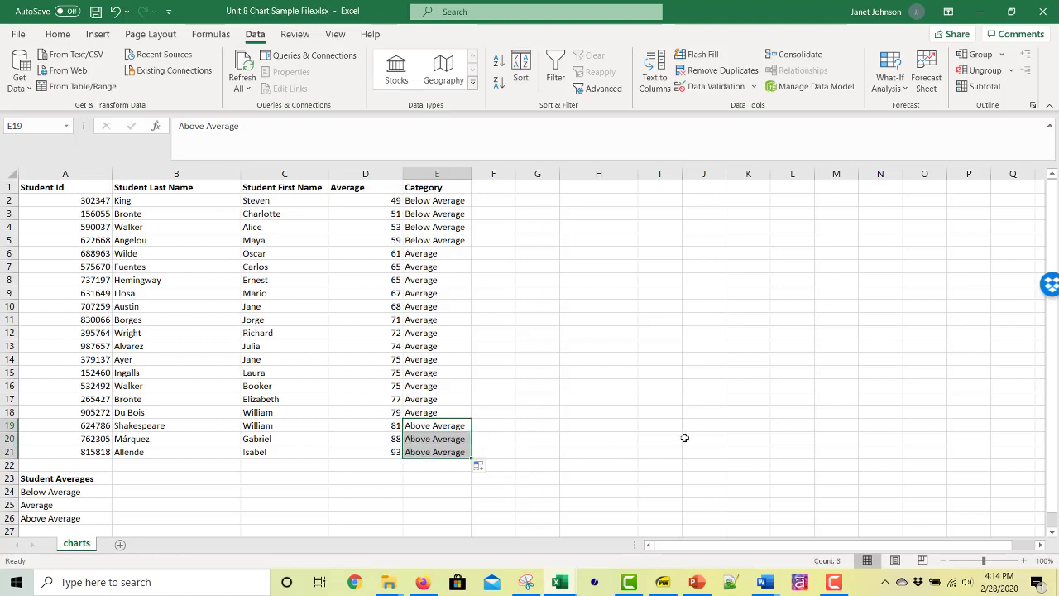
{"action": "left_click", "coordinate": [686, 437]}
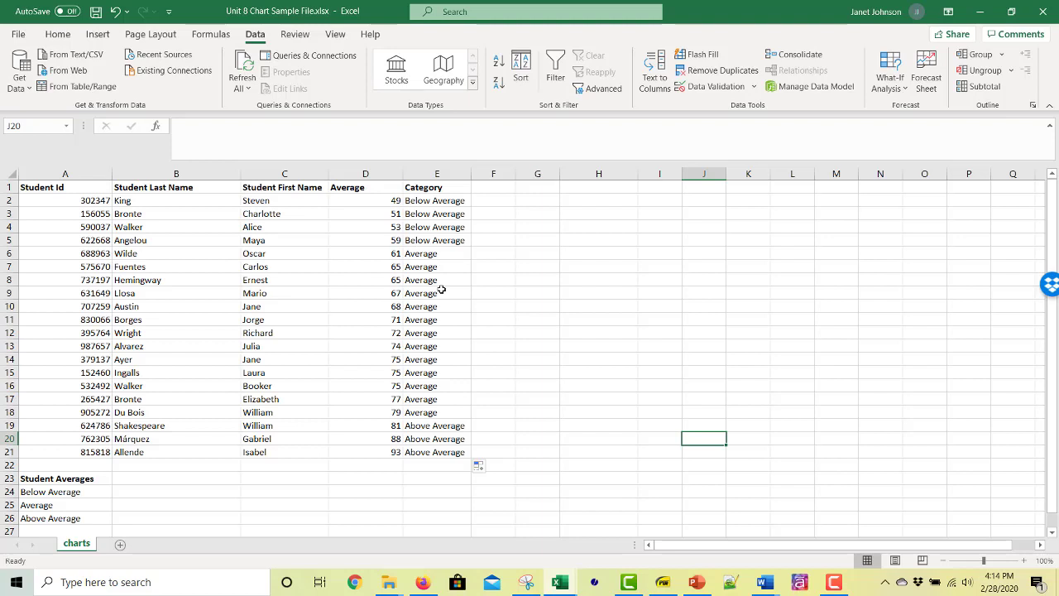
{"action": "left_click", "coordinate": [172, 496]}
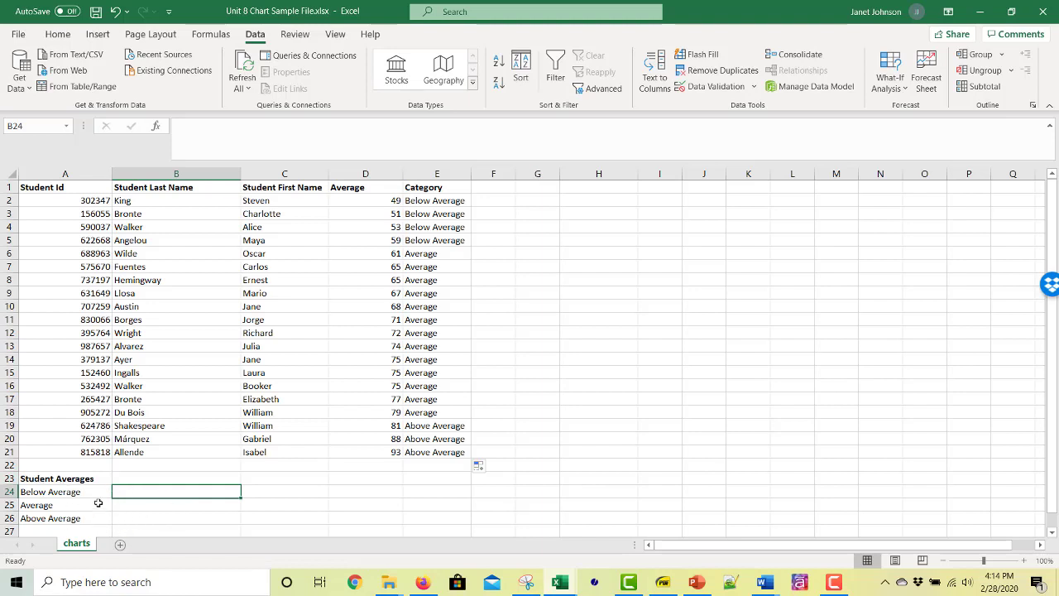
{"action": "left_click", "coordinate": [52, 506]}
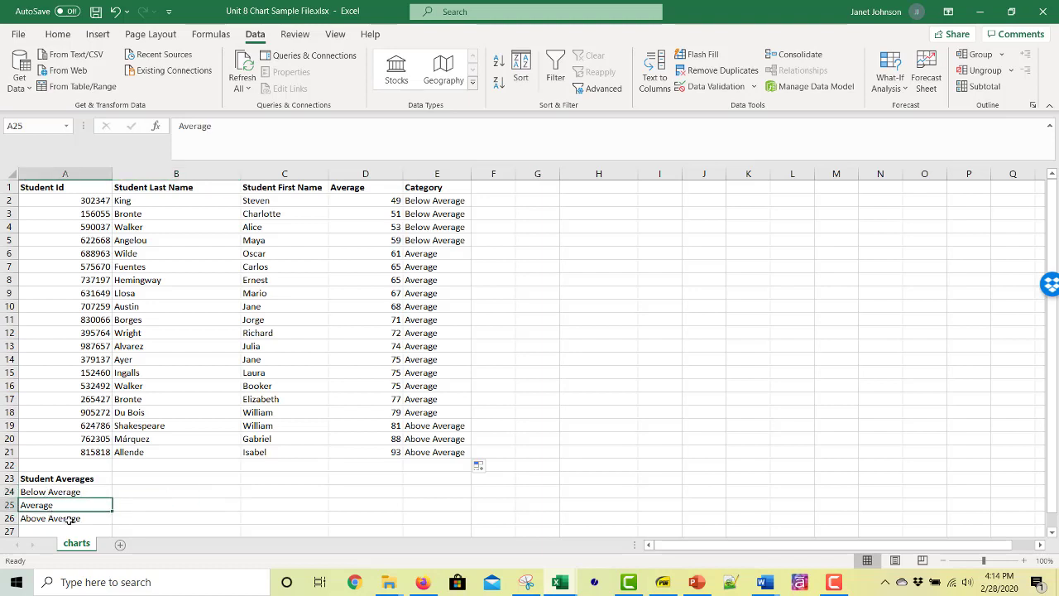
{"action": "left_click", "coordinate": [69, 520]}
Enter =COUNTIF(E2:E21,A24) in B24 to count the Below Average students, and fill the formula down through B26.
{"action": "left_click", "coordinate": [151, 492]}
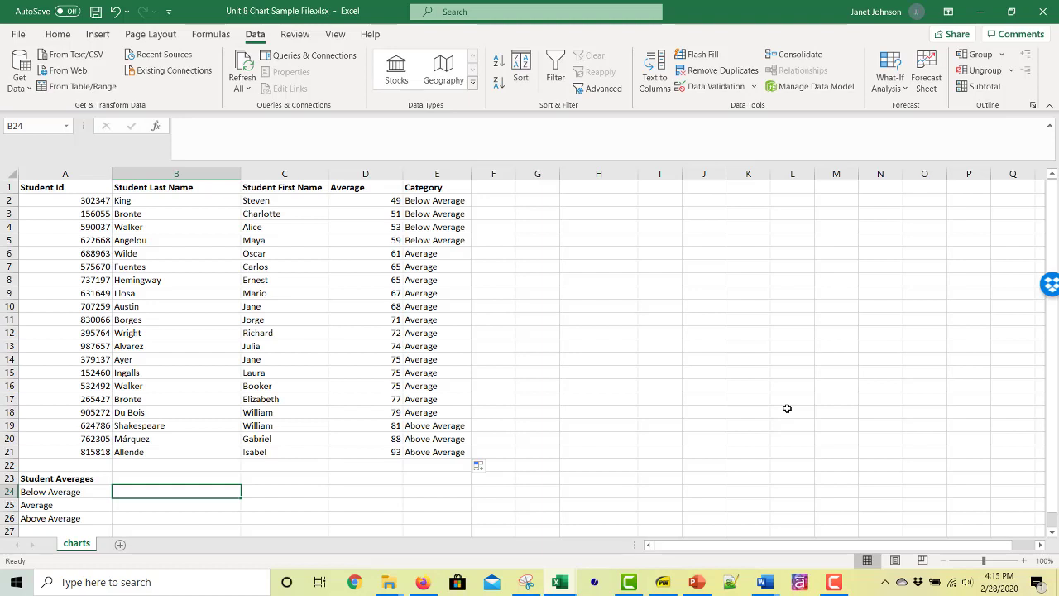
{"action": "type", "text": "="}
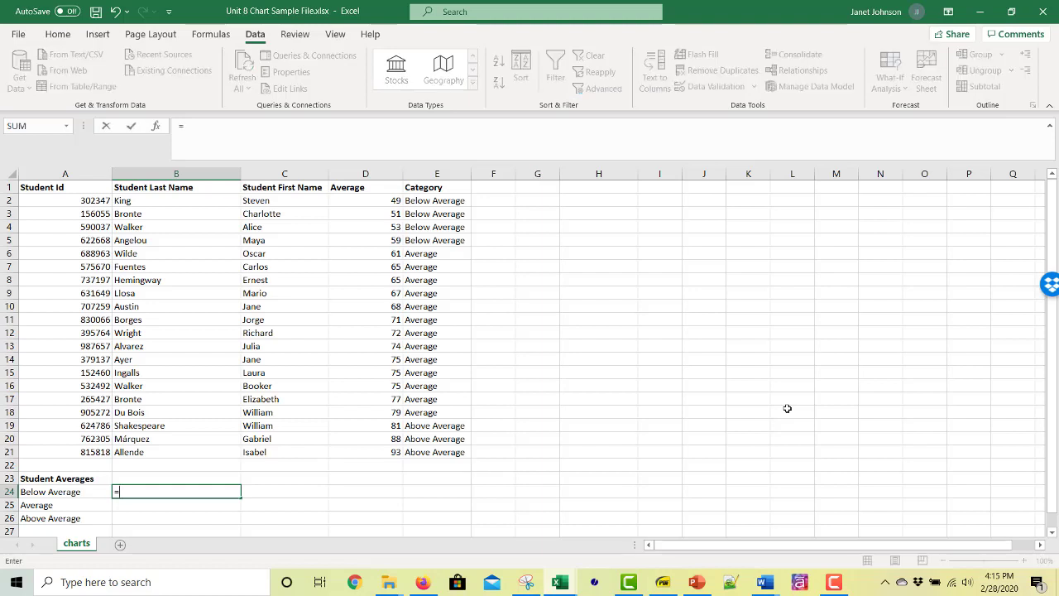
{"action": "type", "text": "countif"}
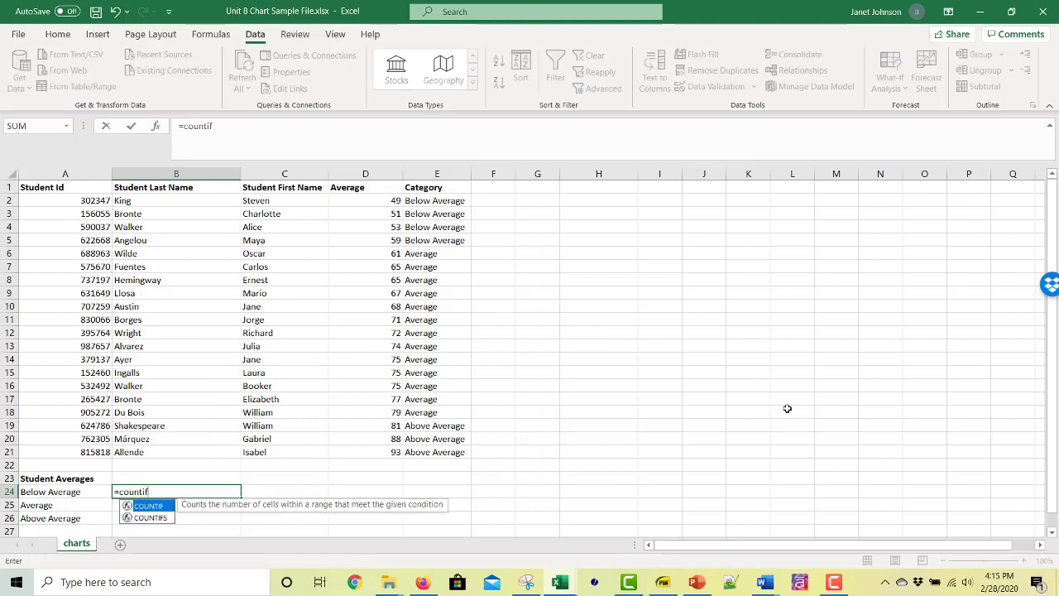
{"action": "type", "text": "("}
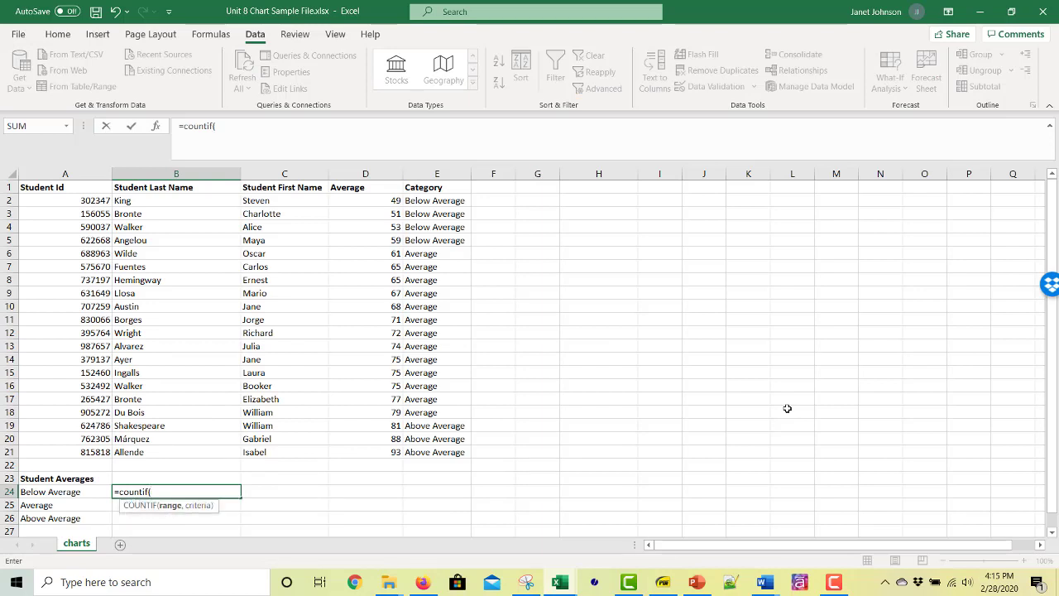
{"action": "left_click_drag", "start_coordinate": [428, 201], "coordinate": [417, 452]}
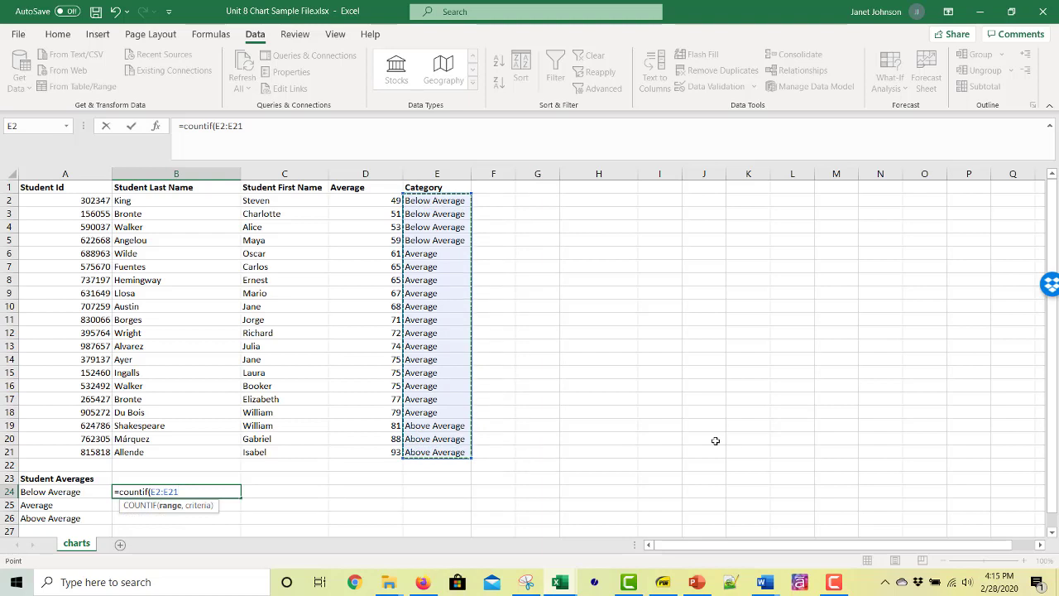
{"action": "type", "text": ","}
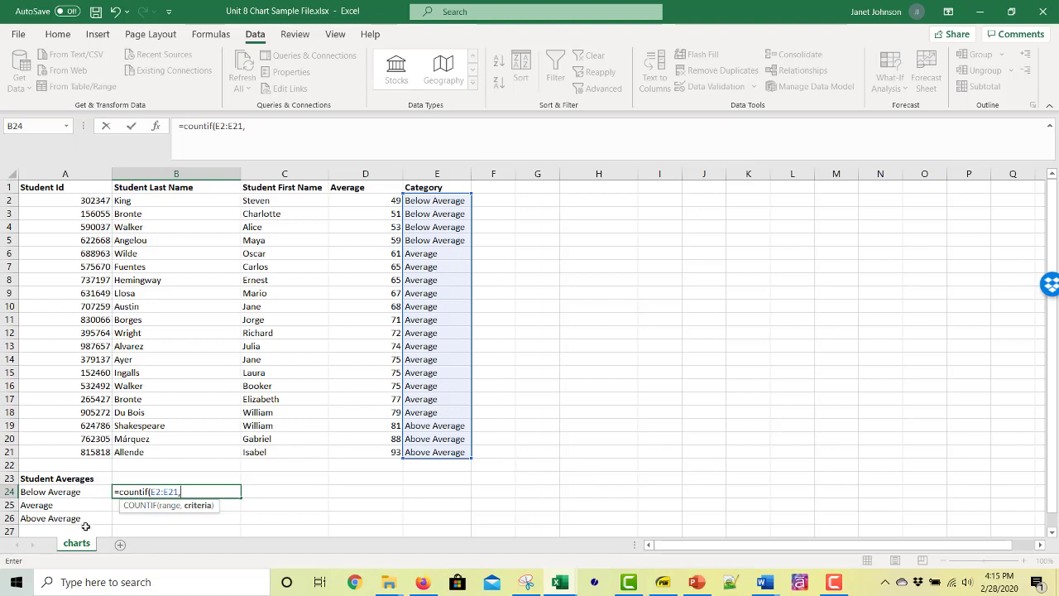
{"action": "left_click", "coordinate": [47, 494]}
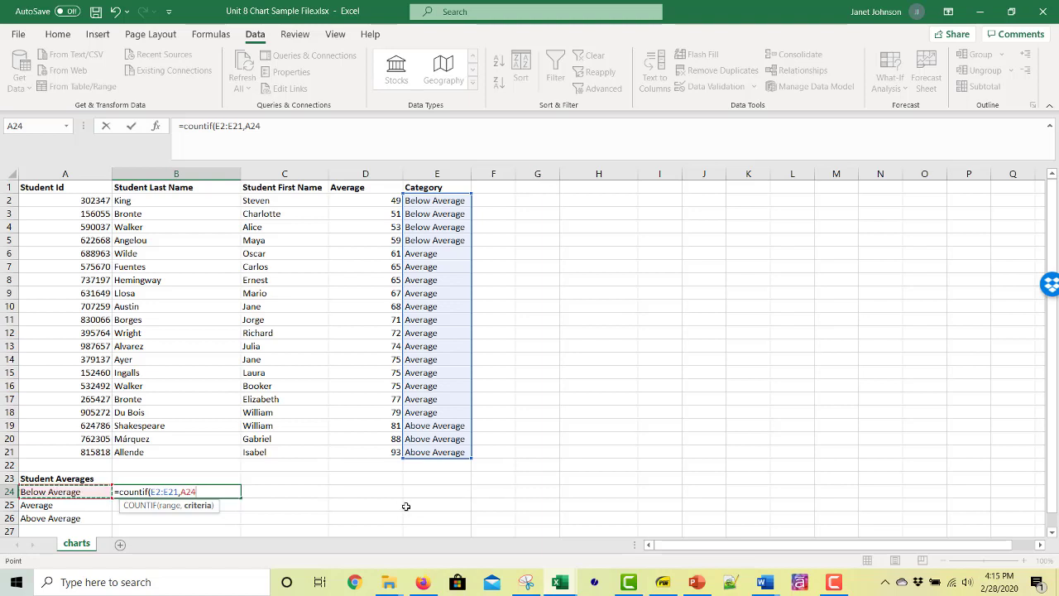
{"action": "type", "text": ")"}
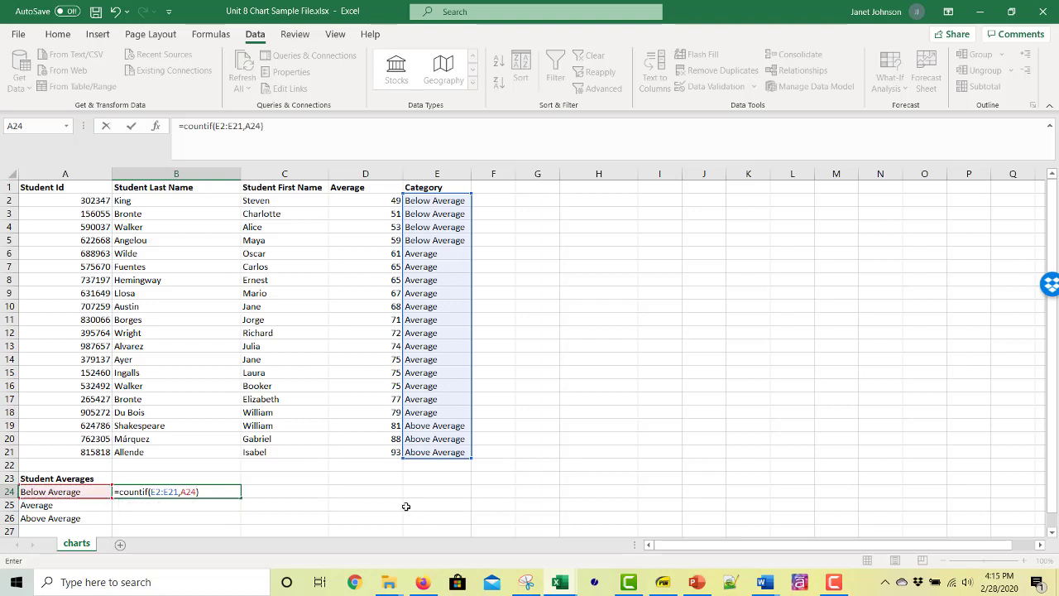
{"action": "key", "text": "Return"}
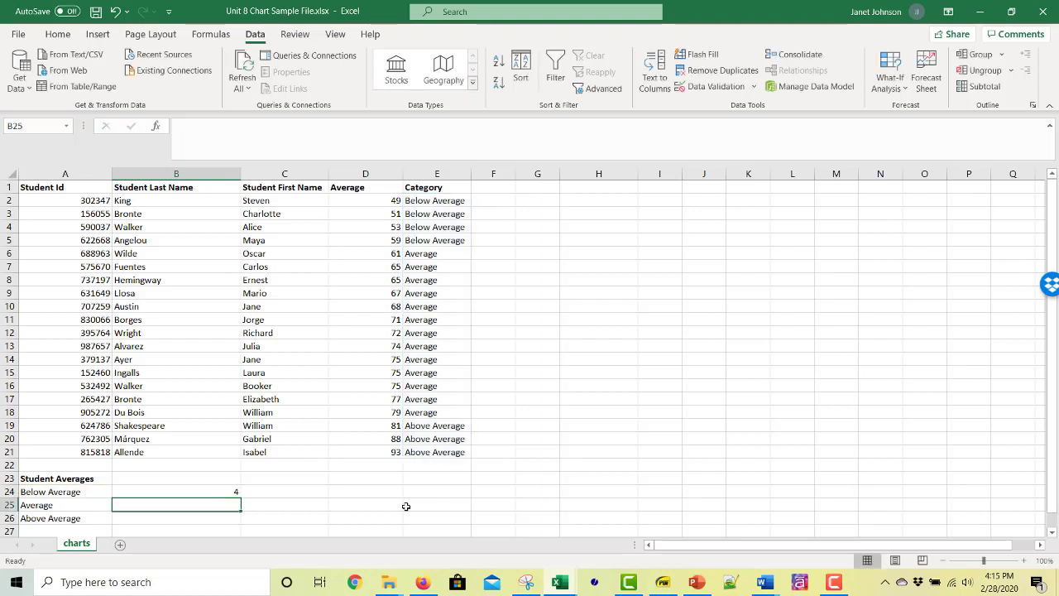
{"action": "left_click", "coordinate": [220, 494]}
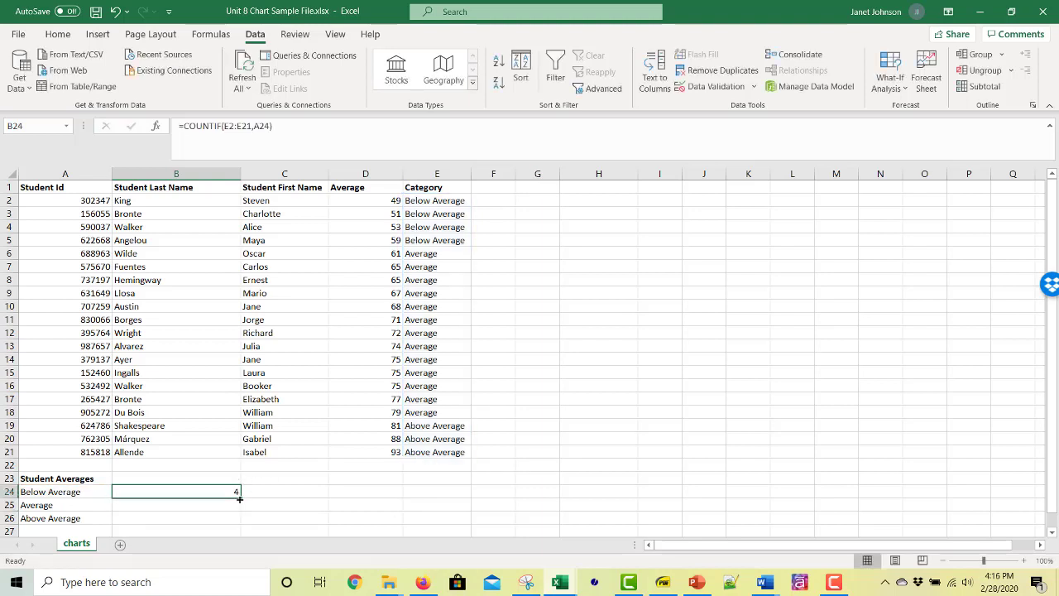
{"action": "left_click_drag", "start_coordinate": [241, 498], "coordinate": [241, 523]}
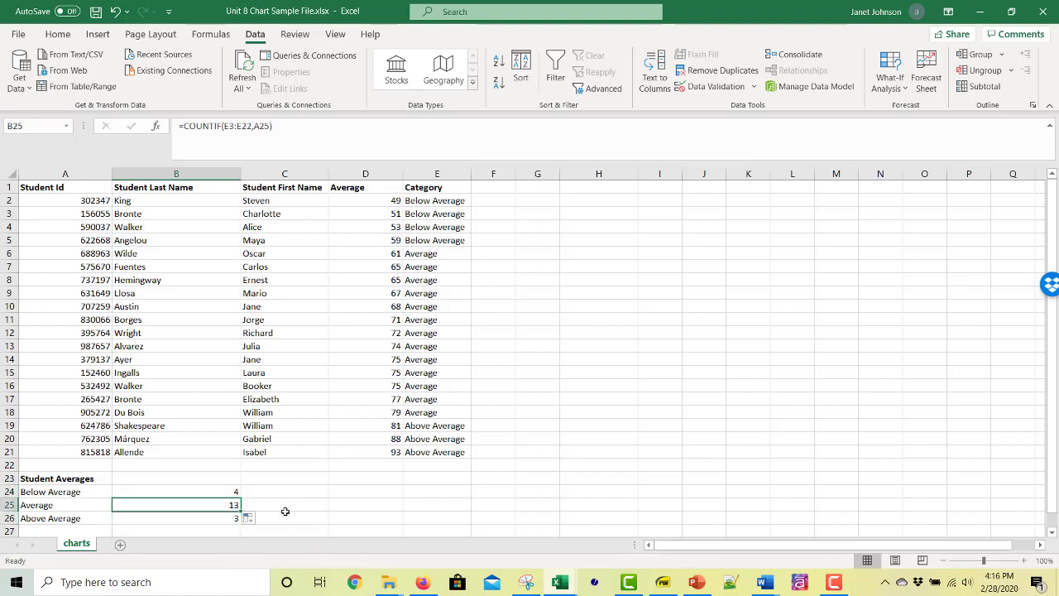
Compare the COUNTIF formulas in B24, B25 and B26 to see how their category ranges differ.
{"action": "left_click", "coordinate": [211, 504]}
{"action": "left_click", "coordinate": [210, 492]}
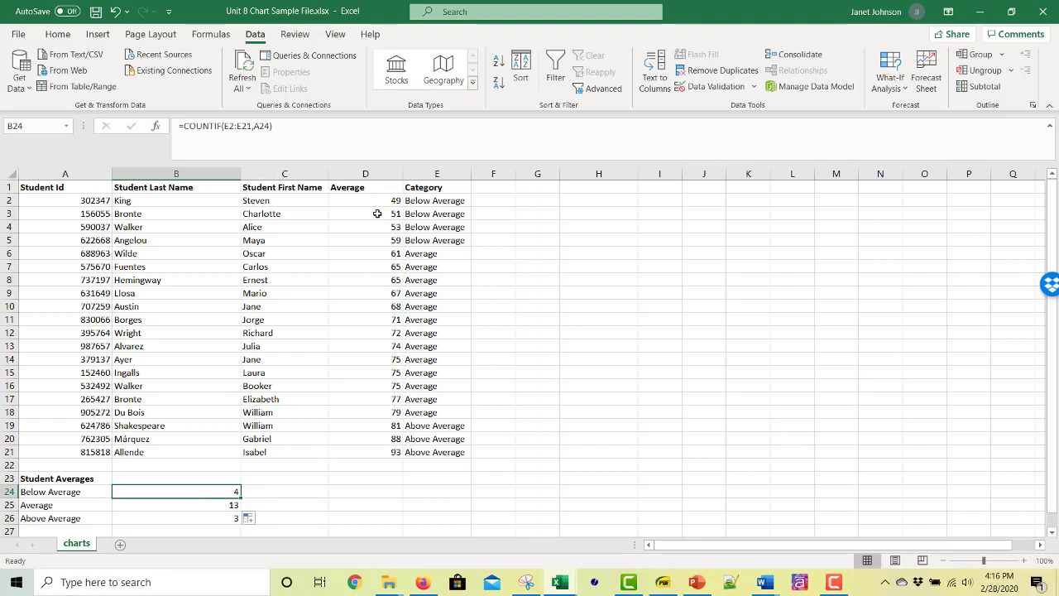
{"action": "left_click", "coordinate": [215, 503]}
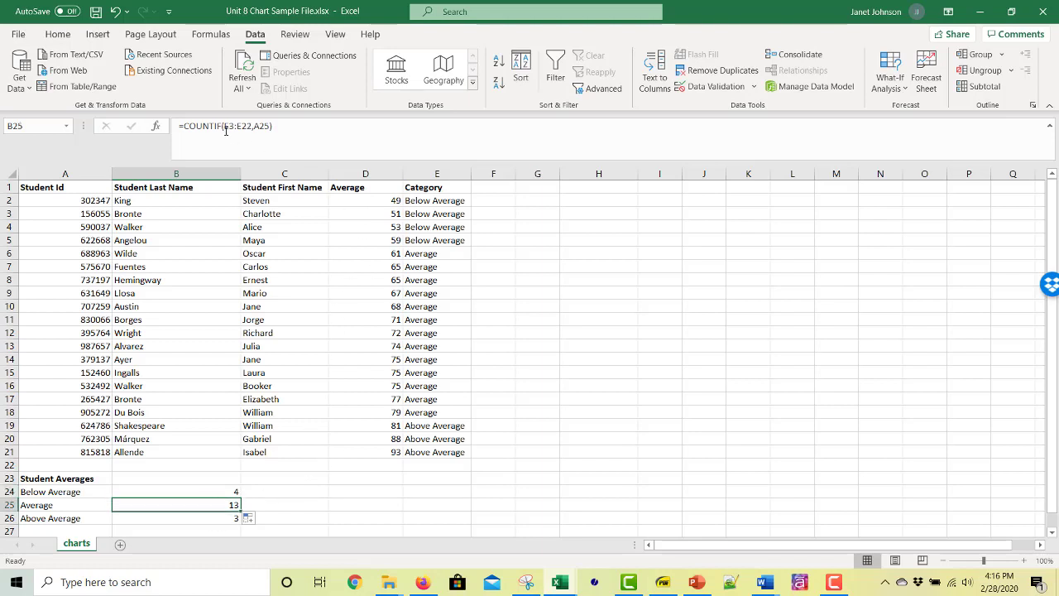
{"action": "left_click", "coordinate": [208, 491]}
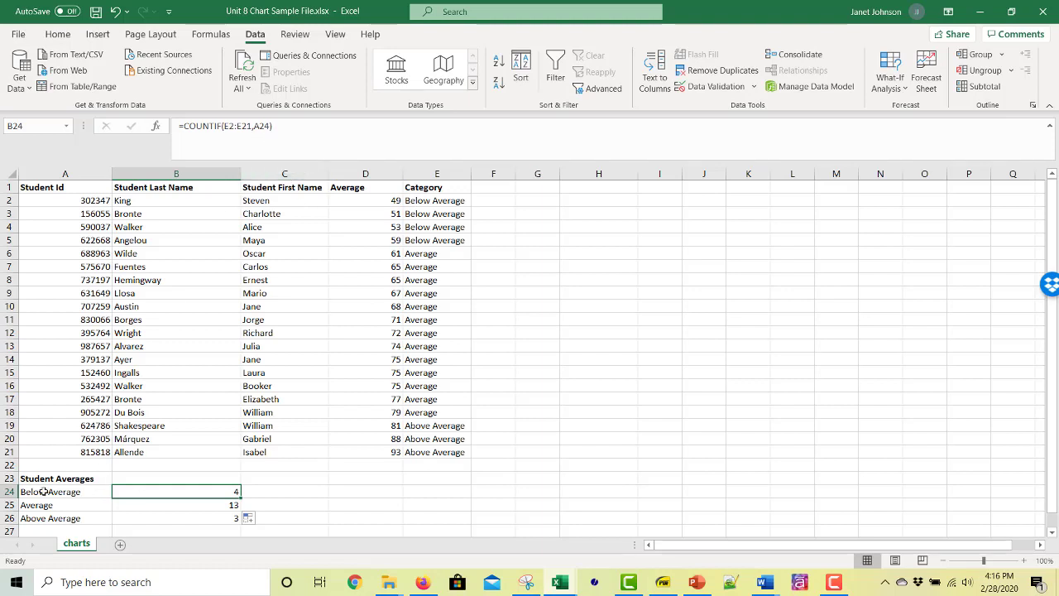
{"action": "left_click", "coordinate": [217, 504]}
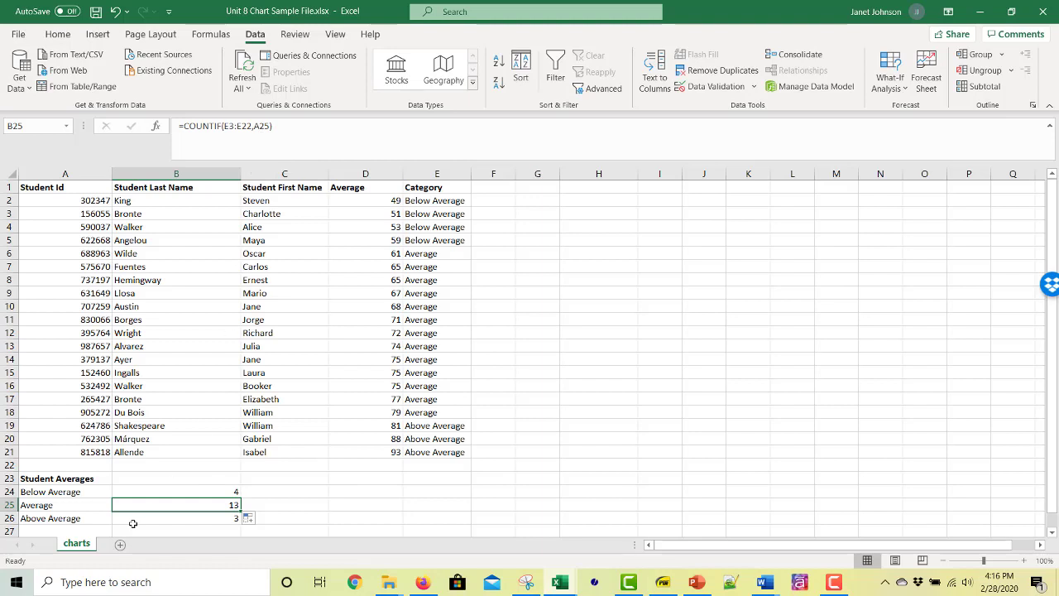
{"action": "left_click", "coordinate": [230, 491]}
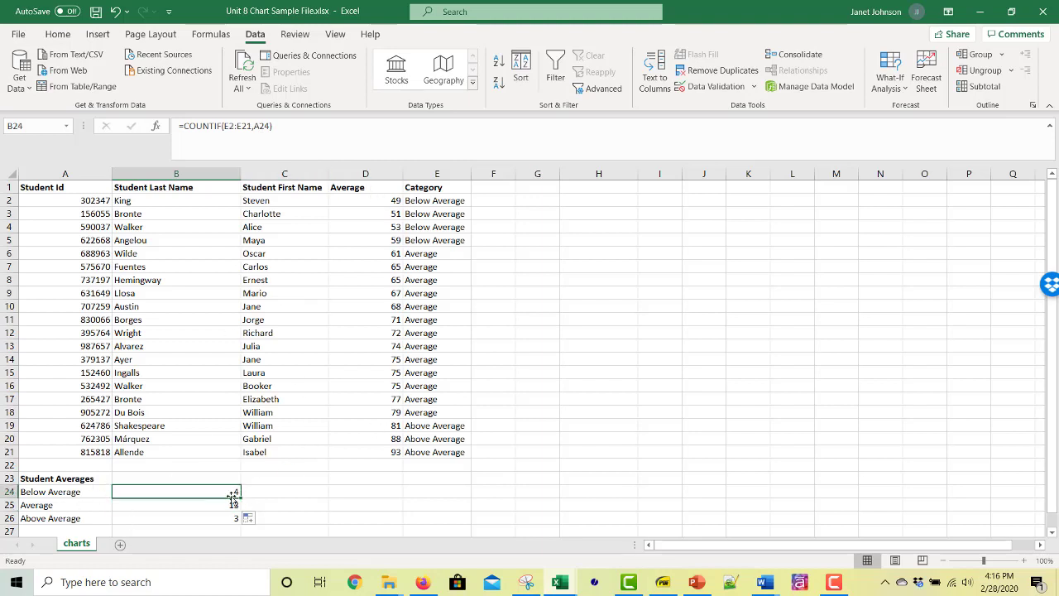
{"action": "left_click", "coordinate": [231, 506]}
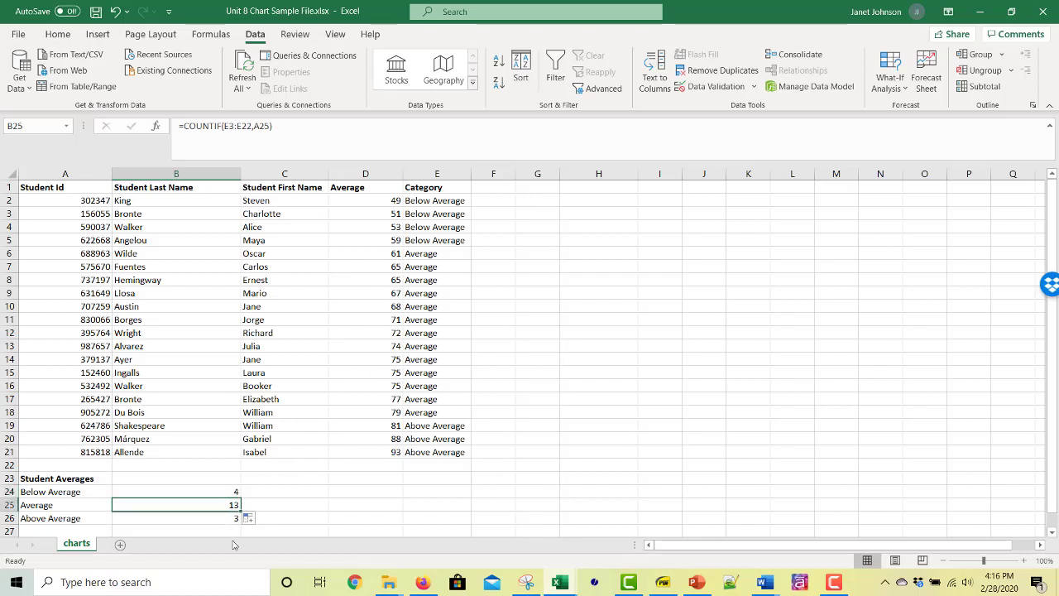
{"action": "left_click", "coordinate": [211, 520]}
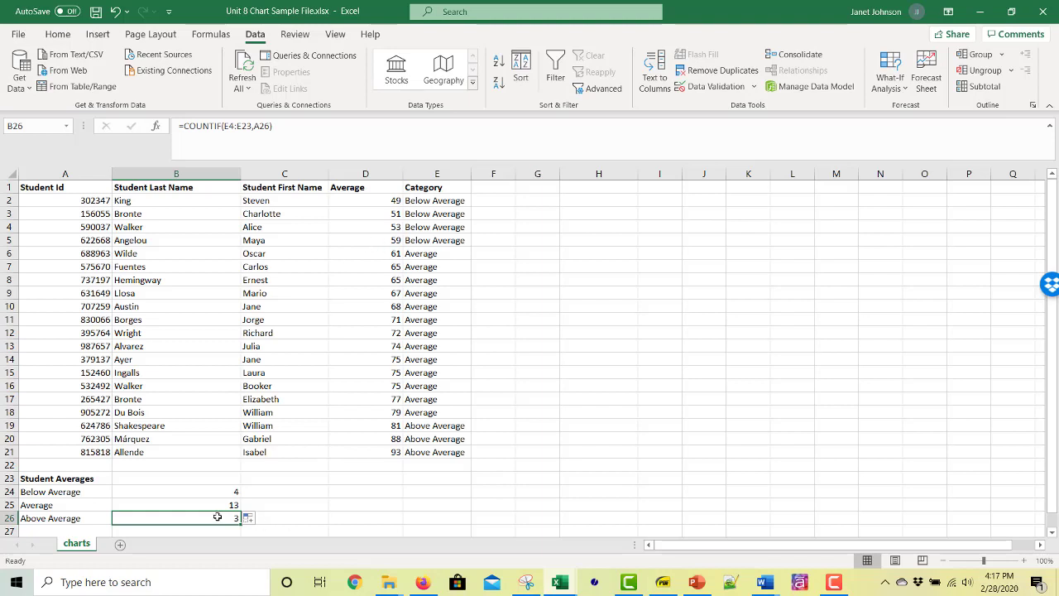
Lock the range rows in B24 so the formula reads =COUNTIF(E$2:E$21,A24), and fill it down through B26.
{"action": "left_click", "coordinate": [212, 490]}
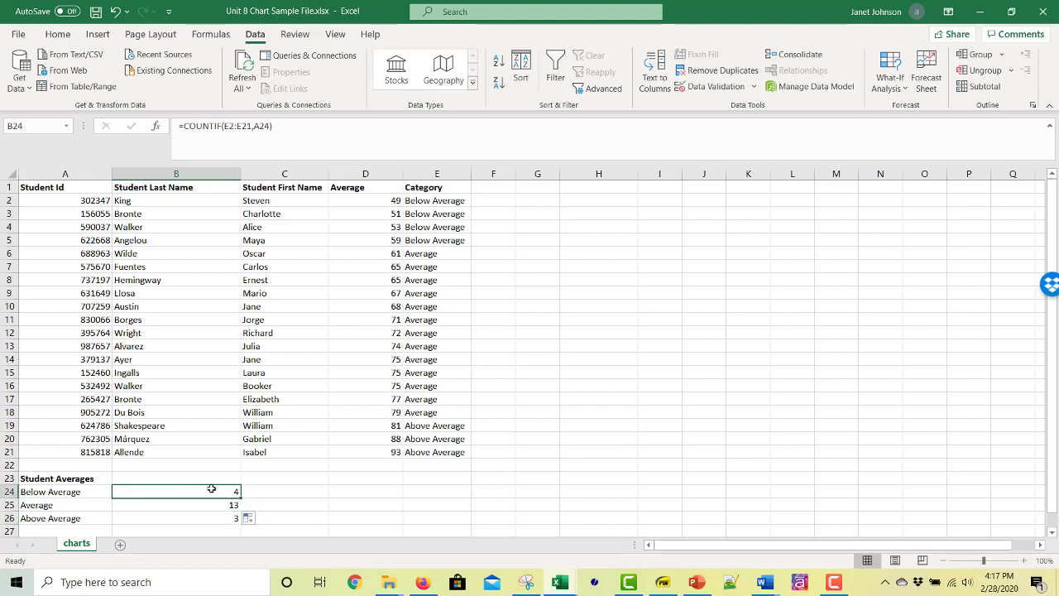
{"action": "left_click", "coordinate": [230, 126]}
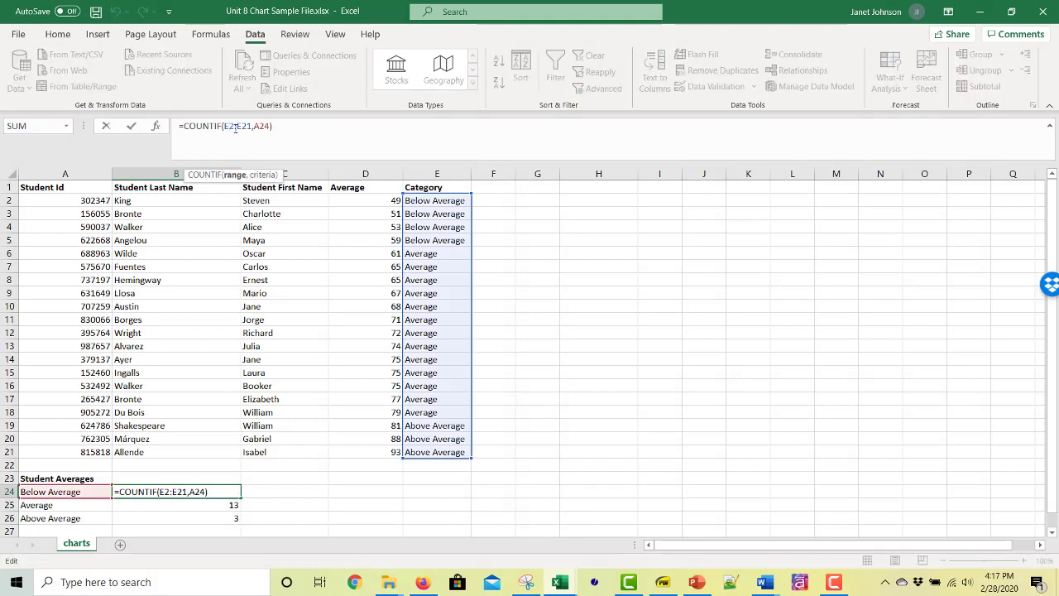
{"action": "type", "text": "$2:E"}
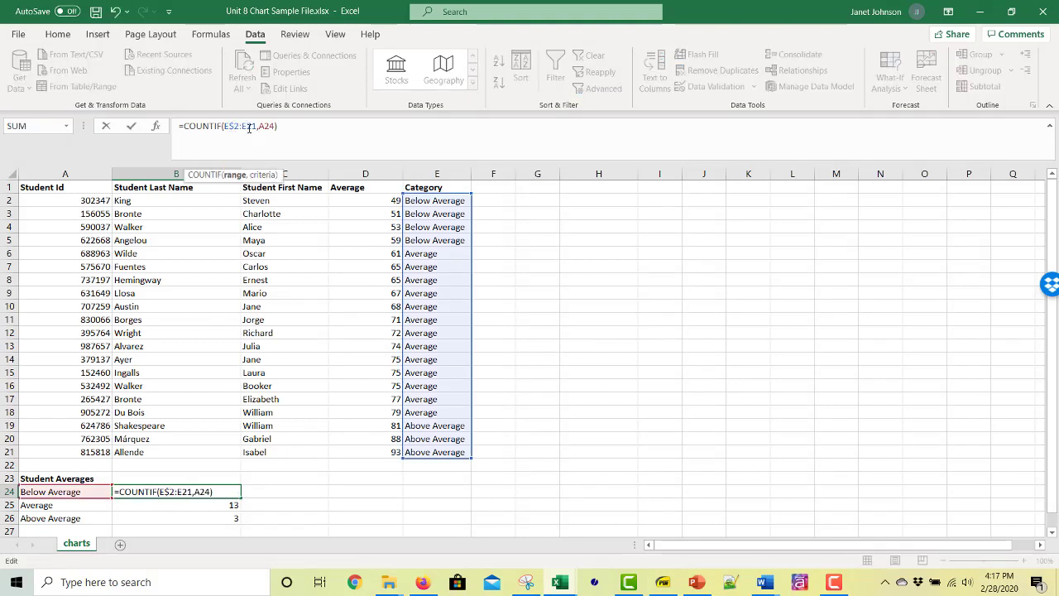
{"action": "type", "text": "$"}
{"action": "left_click", "coordinate": [289, 126]}
{"action": "key", "text": "Return"}
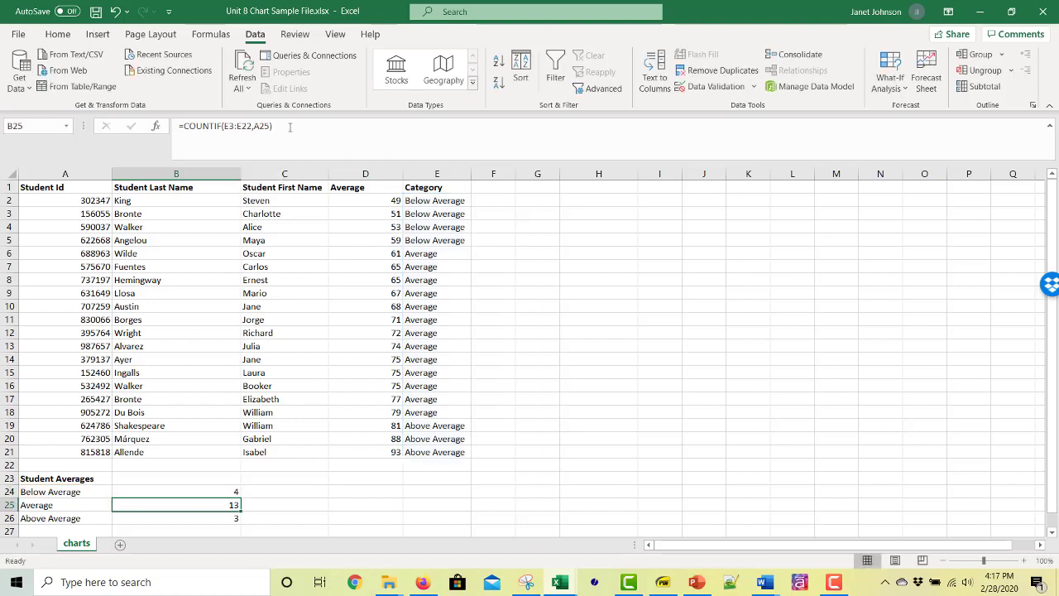
{"action": "left_click", "coordinate": [221, 493]}
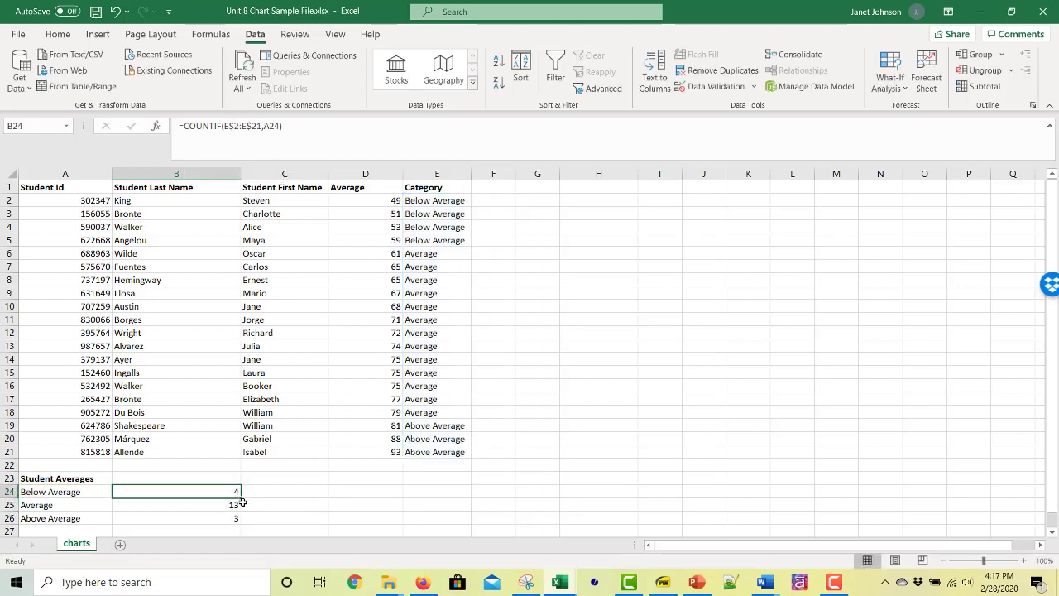
{"action": "left_click_drag", "start_coordinate": [241, 499], "coordinate": [240, 522]}
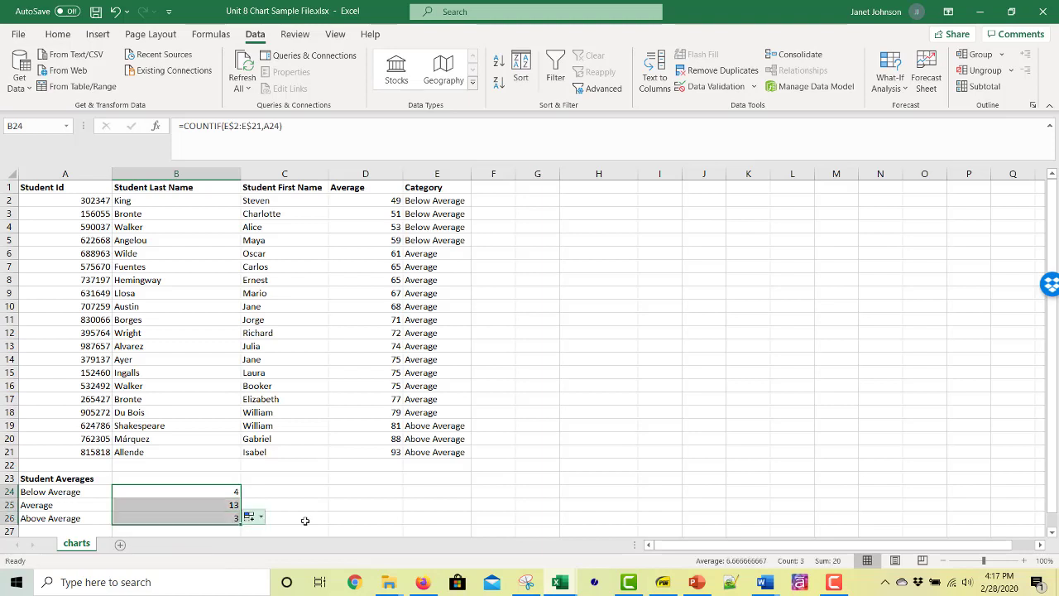
Check the range and criteria references in each COUNTIF formula from B24 through B26.
{"action": "left_click", "coordinate": [199, 504]}
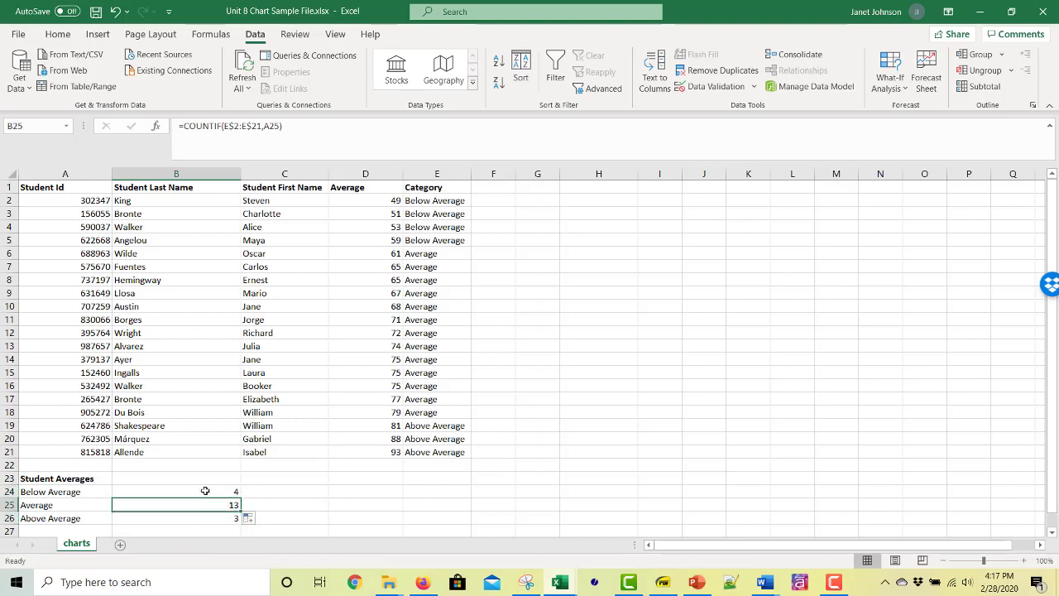
{"action": "left_click", "coordinate": [206, 493]}
{"action": "left_click", "coordinate": [209, 504]}
{"action": "left_click", "coordinate": [210, 519]}
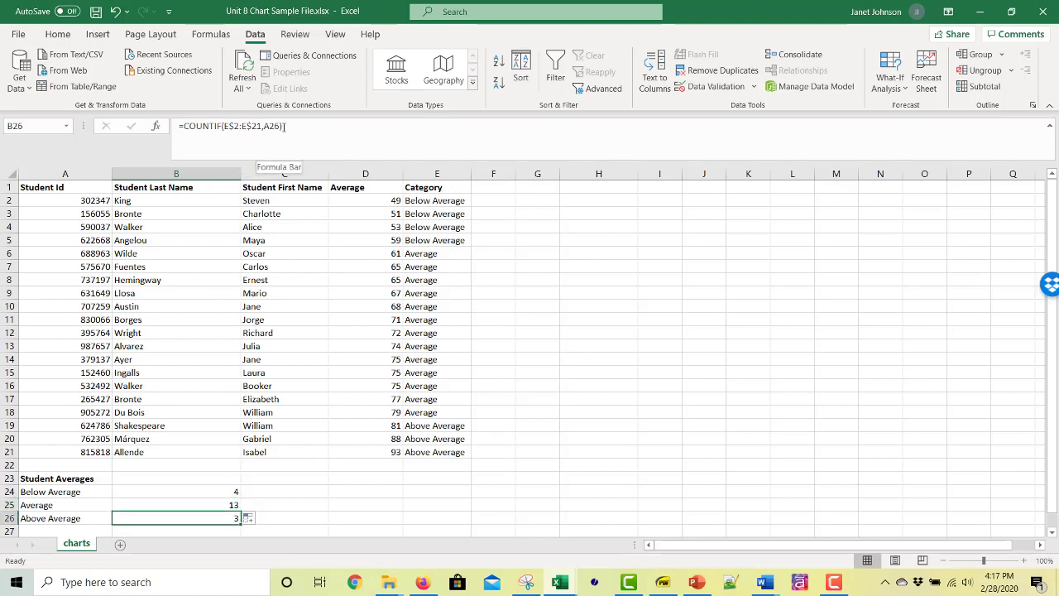
{"action": "left_click", "coordinate": [218, 494]}
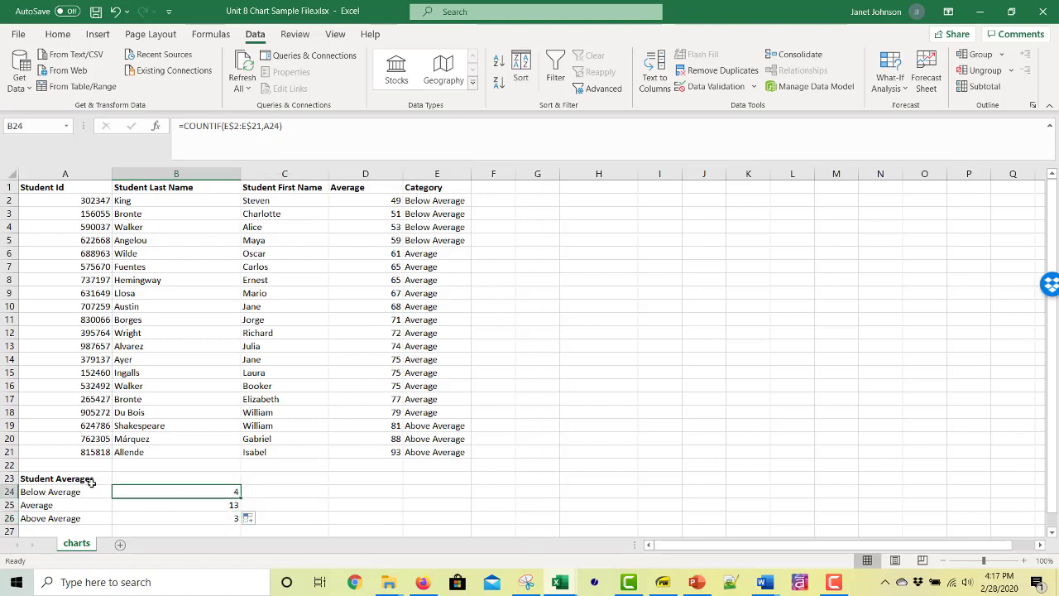
{"action": "left_click", "coordinate": [186, 507]}
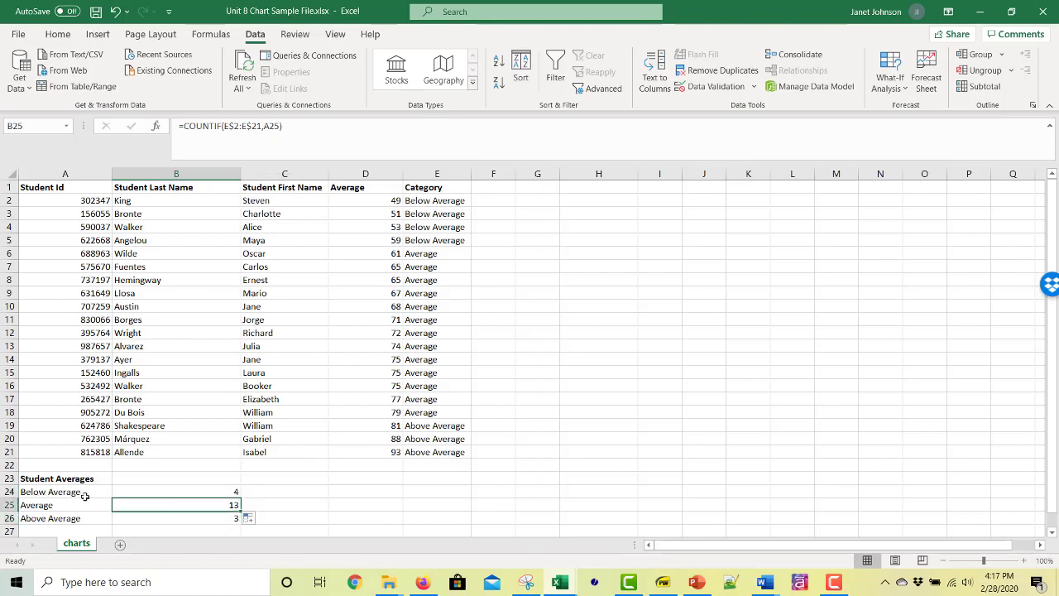
{"action": "left_click", "coordinate": [159, 517]}
{"action": "left_click", "coordinate": [315, 494]}
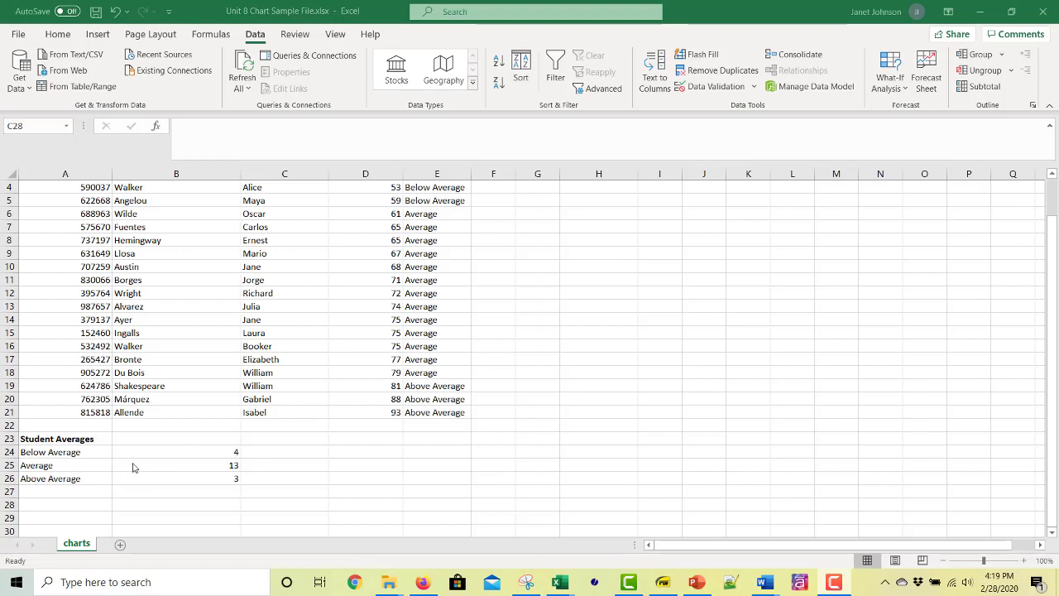
Select the category labels and counts in A24:B26 and open the recommended charts for them.
{"action": "left_click", "coordinate": [282, 458]}
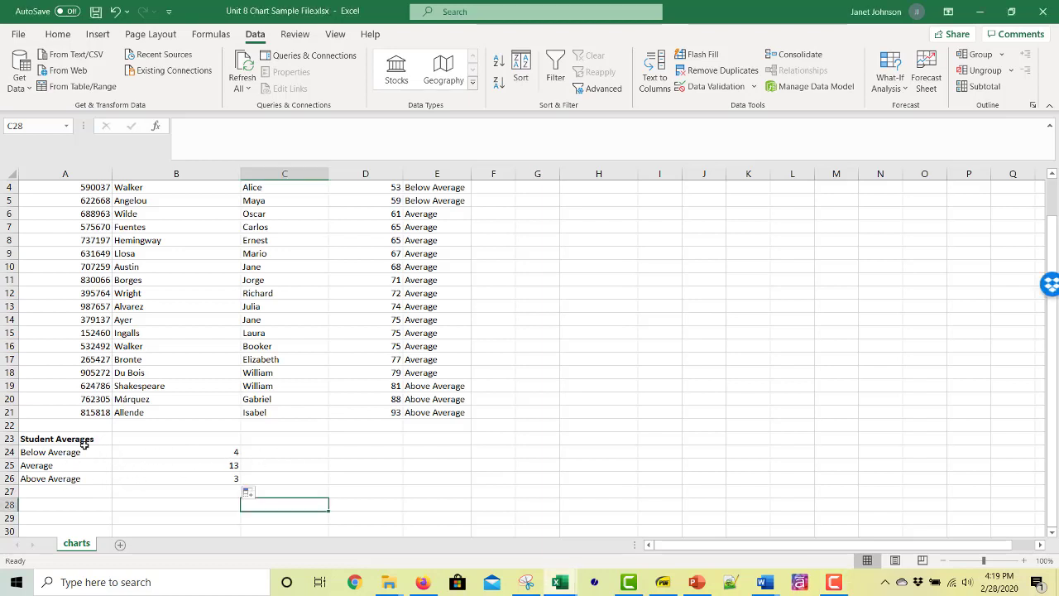
{"action": "left_click", "coordinate": [285, 455]}
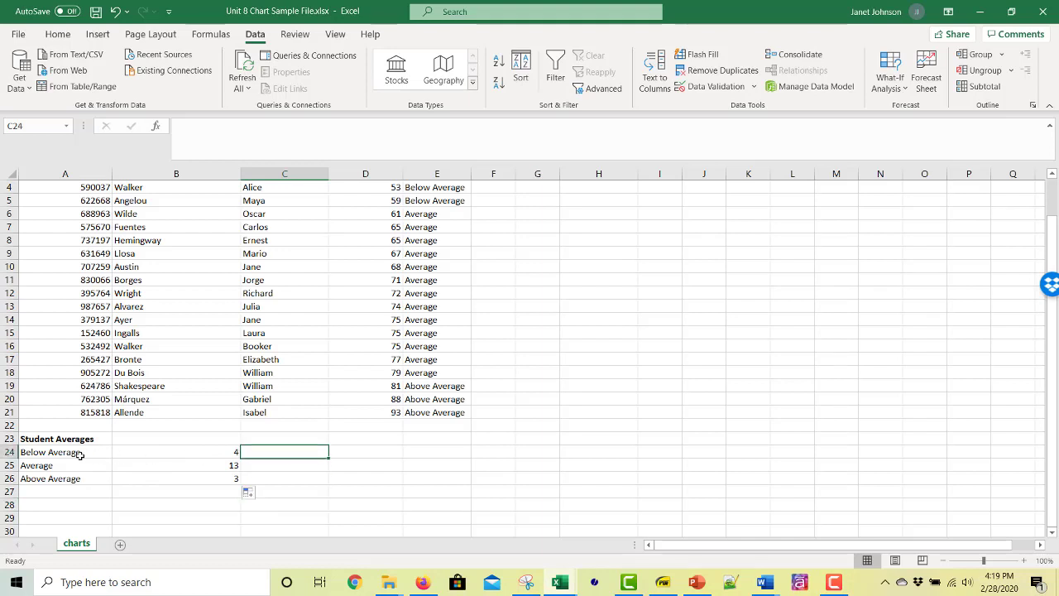
{"action": "left_click_drag", "start_coordinate": [66, 454], "coordinate": [175, 474]}
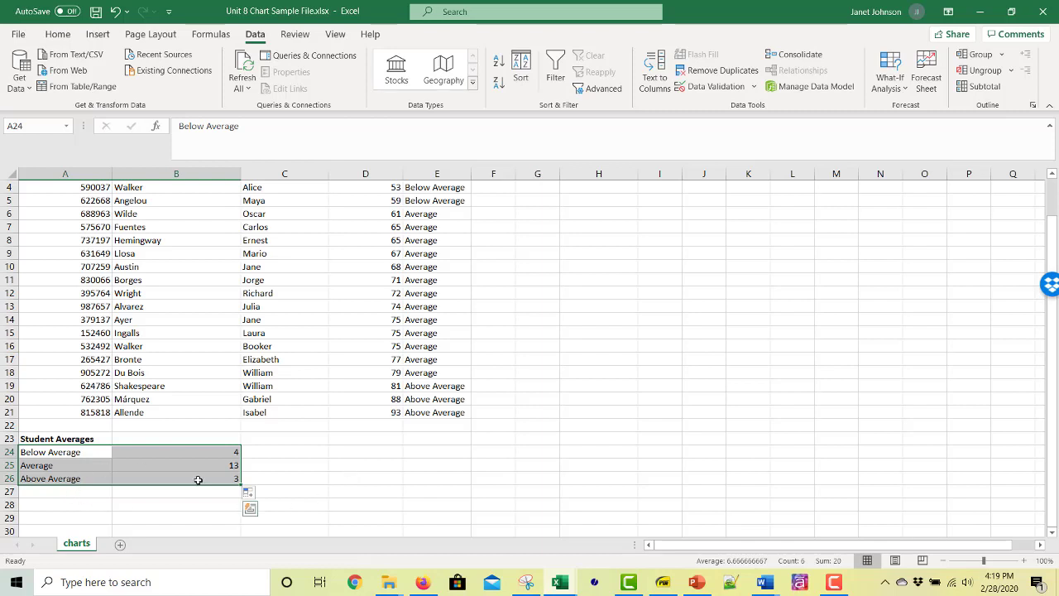
{"action": "left_click", "coordinate": [322, 487]}
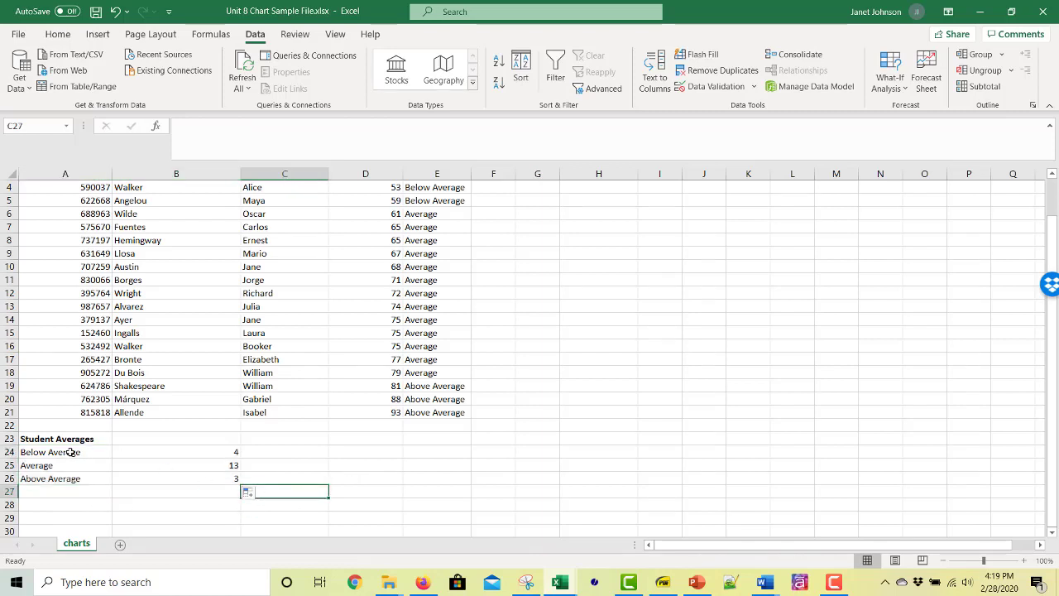
{"action": "left_click_drag", "start_coordinate": [71, 452], "coordinate": [235, 476]}
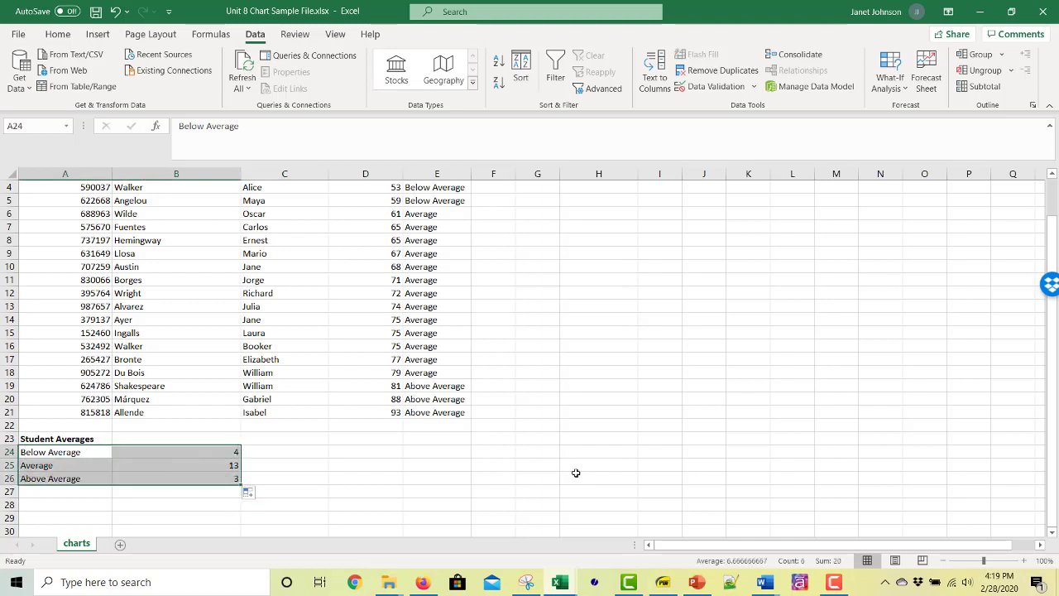
{"action": "left_click", "coordinate": [98, 34]}
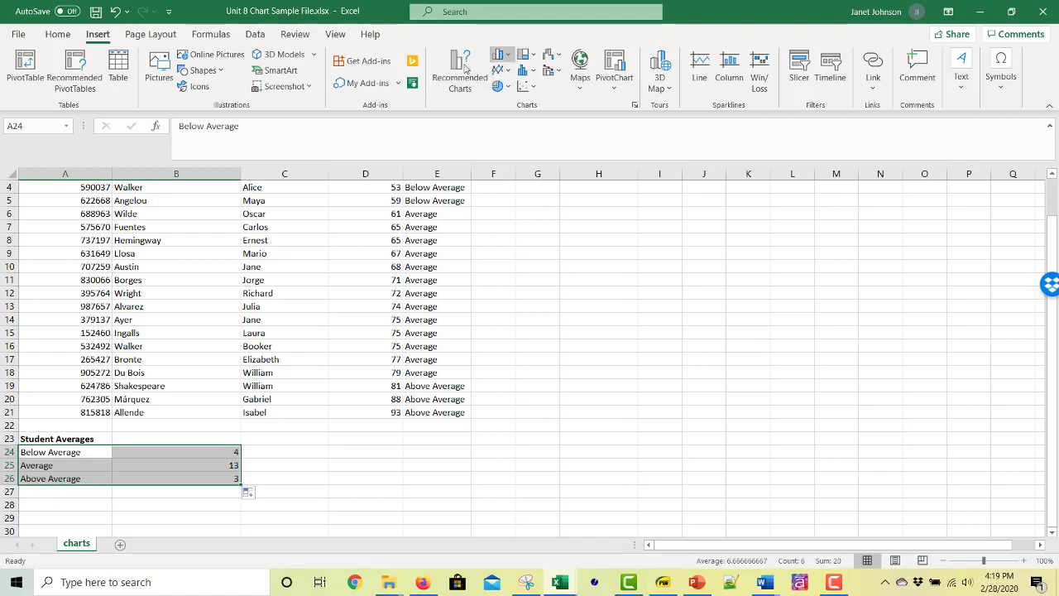
{"action": "left_click", "coordinate": [461, 69]}
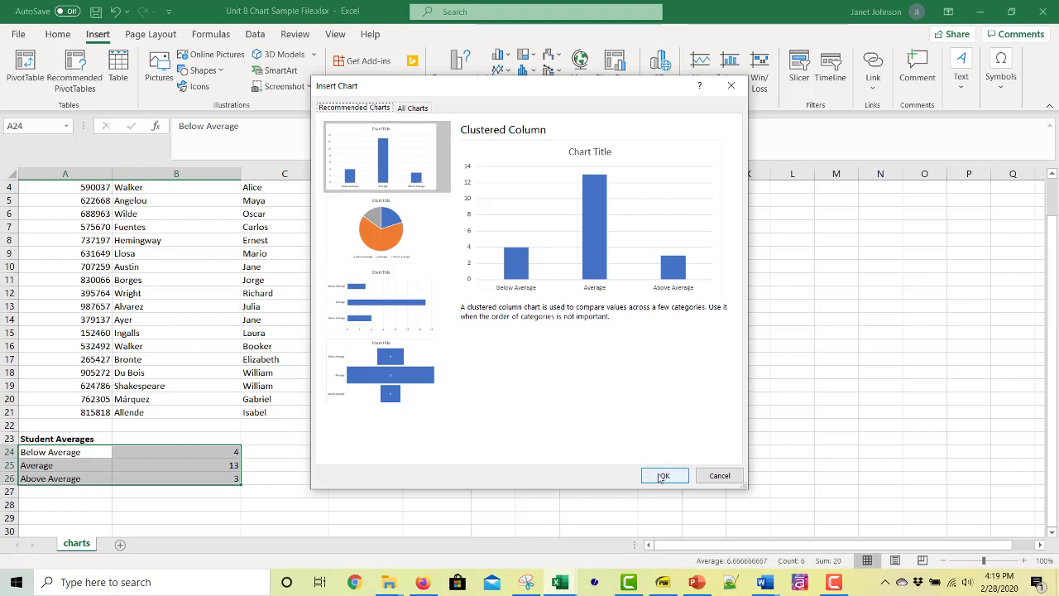
Browse the full list of chart types and preview the saved chart templates.
{"action": "left_click", "coordinate": [418, 108]}
{"action": "left_click", "coordinate": [369, 209]}
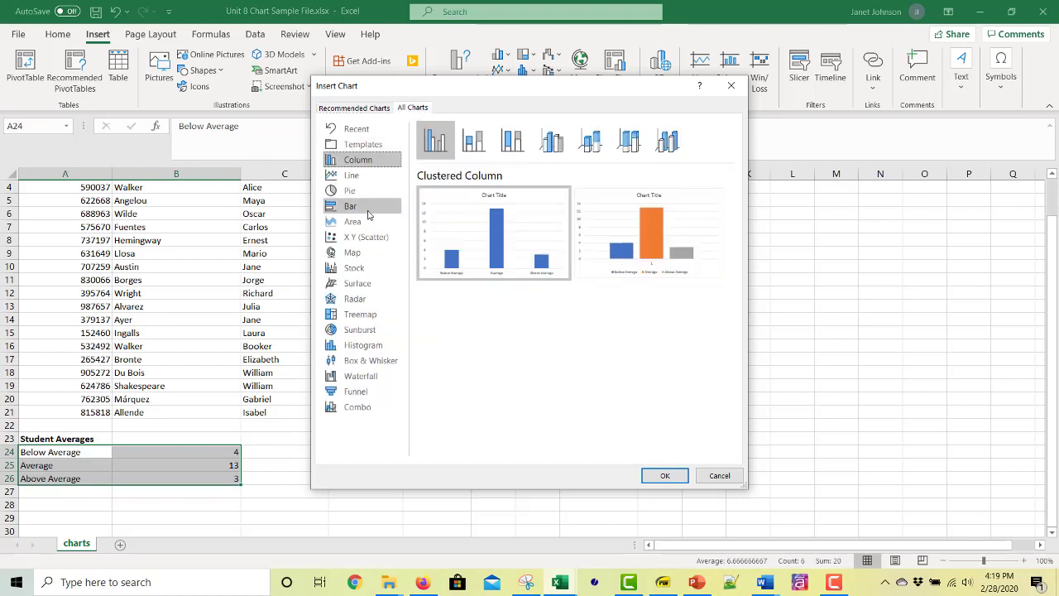
{"action": "left_click", "coordinate": [360, 145]}
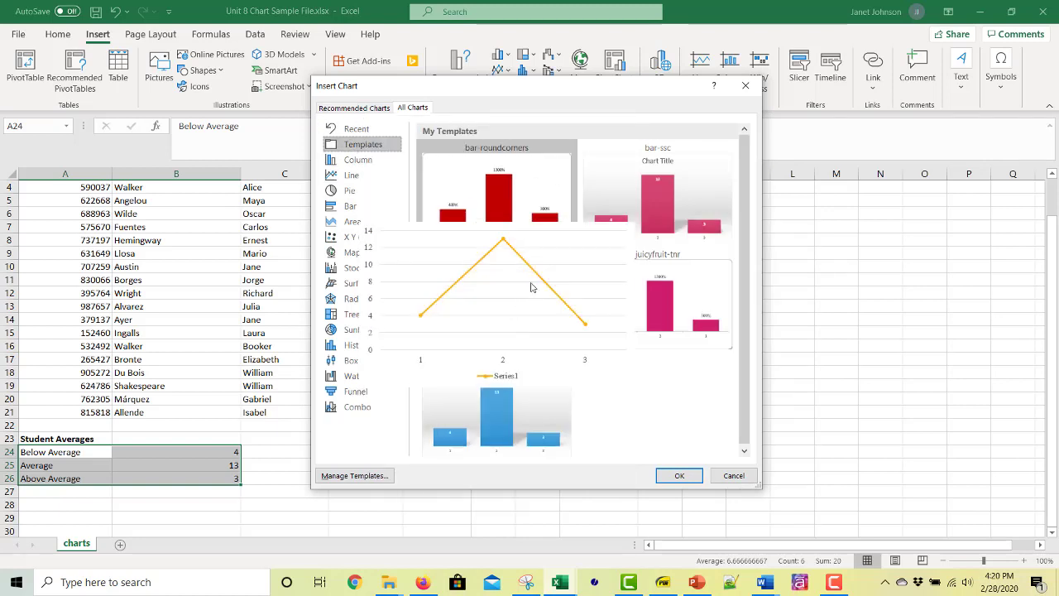
{"action": "mouse_move", "coordinate": [515, 190]}
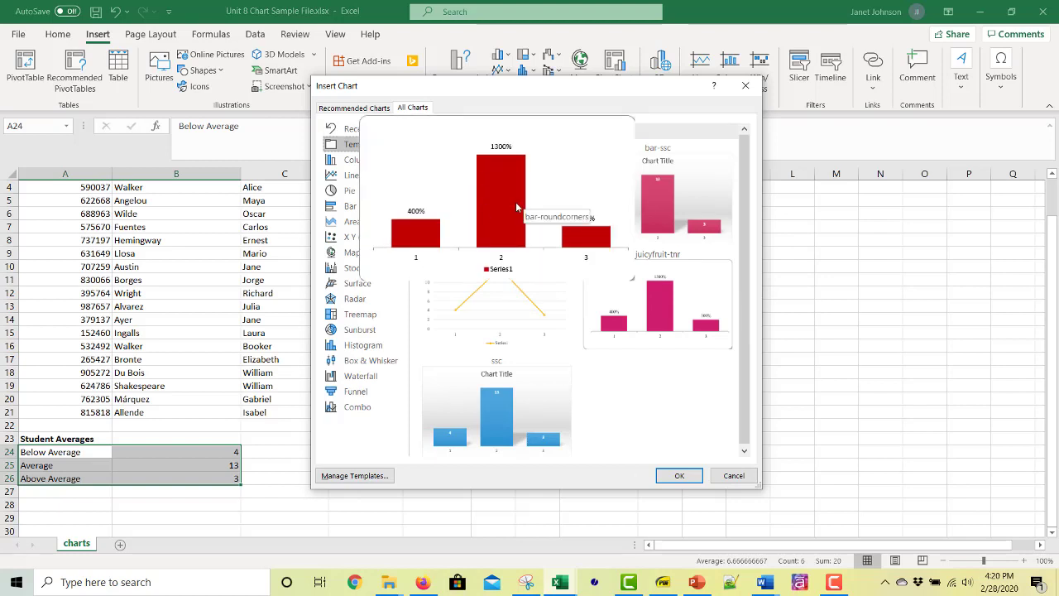
{"action": "mouse_move", "coordinate": [654, 166]}
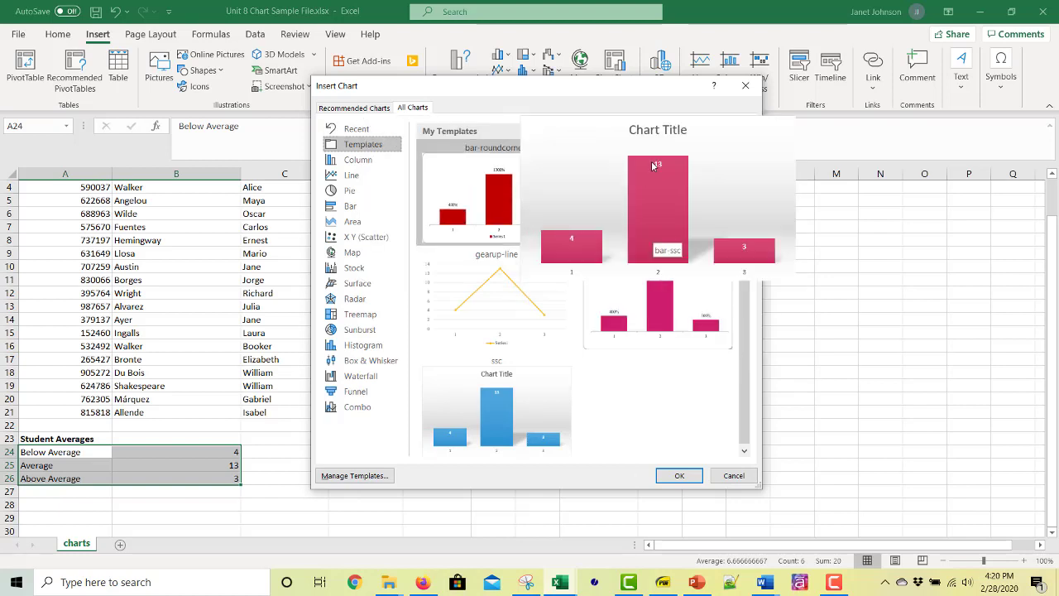
{"action": "mouse_move", "coordinate": [488, 161]}
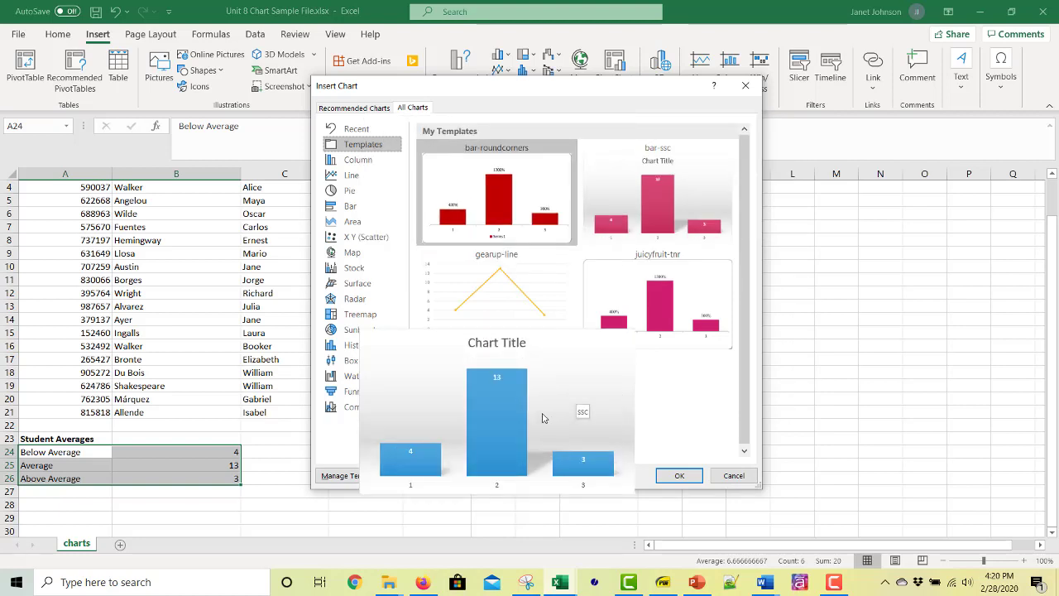
{"action": "mouse_move", "coordinate": [514, 297]}
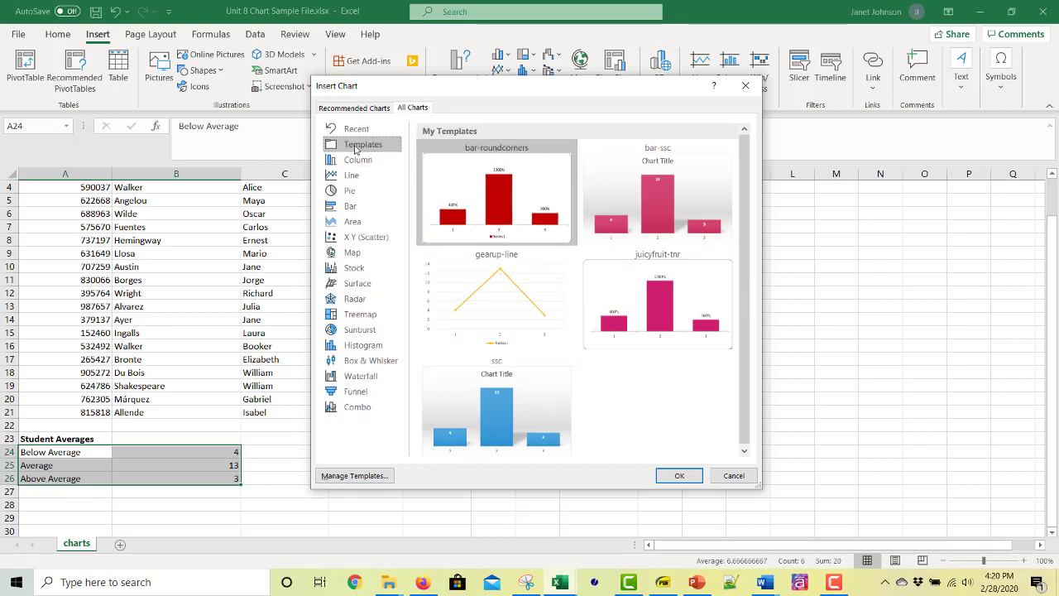
Preview the Student Averages data as column, pie, 3-D pie, pie of pie, doughnut, area and bar charts.
{"action": "left_click", "coordinate": [361, 162]}
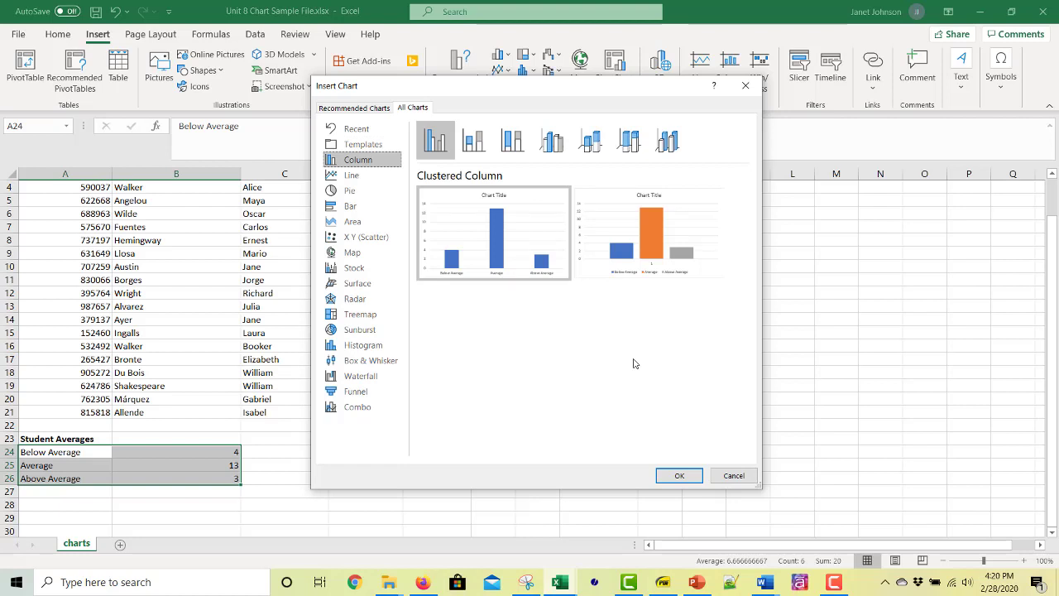
{"action": "left_click", "coordinate": [365, 192]}
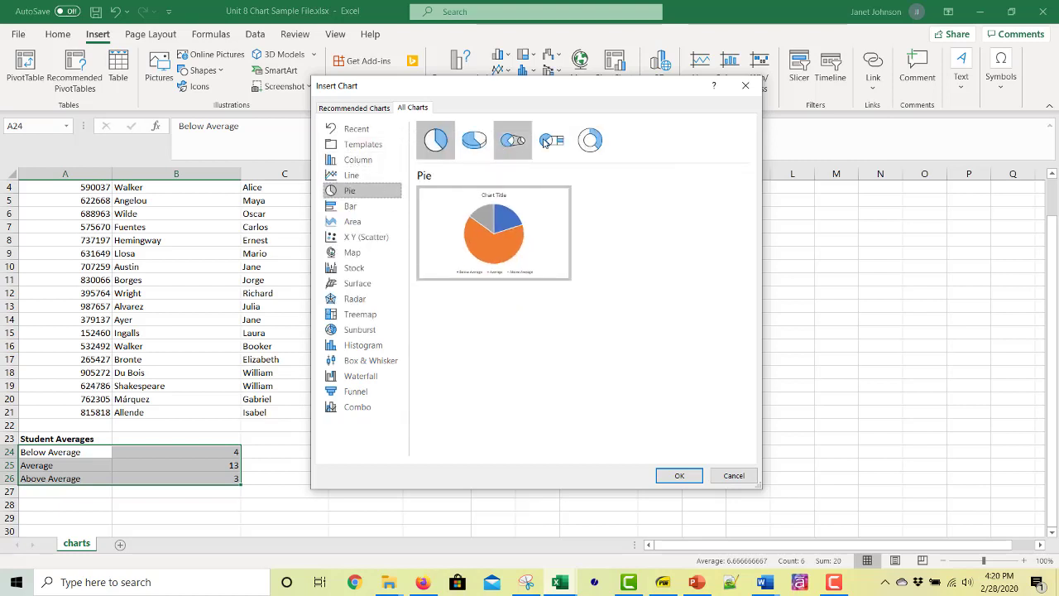
{"action": "left_click", "coordinate": [474, 140]}
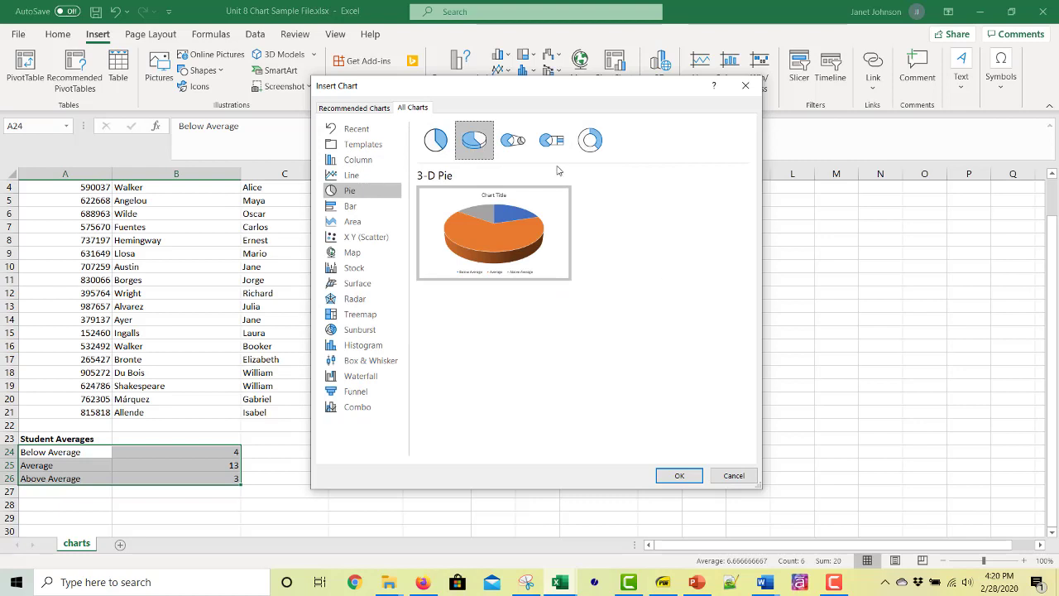
{"action": "left_click", "coordinate": [517, 142]}
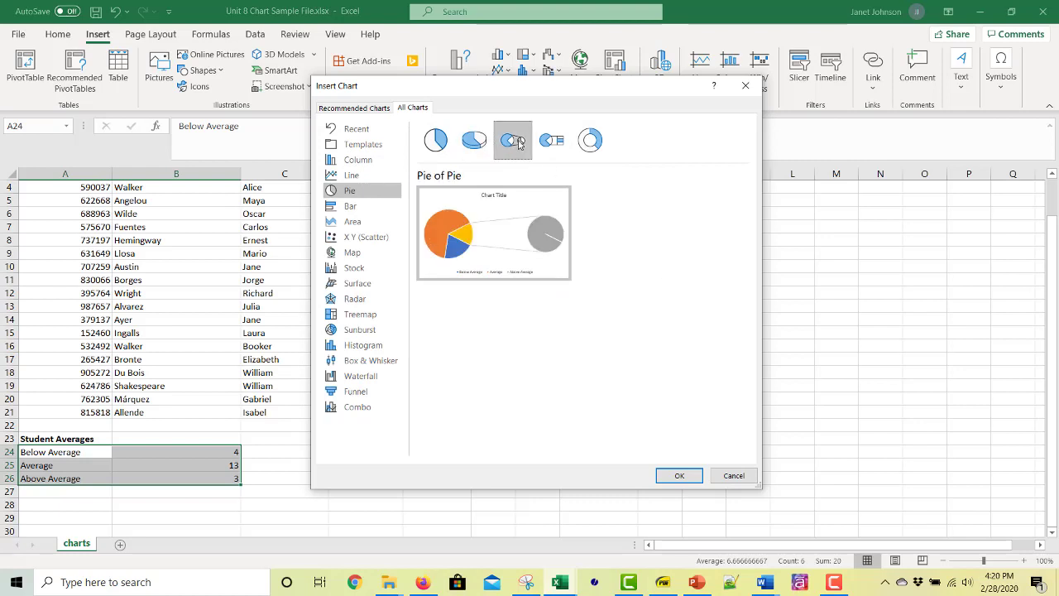
{"action": "left_click", "coordinate": [549, 141]}
{"action": "left_click", "coordinate": [580, 141]}
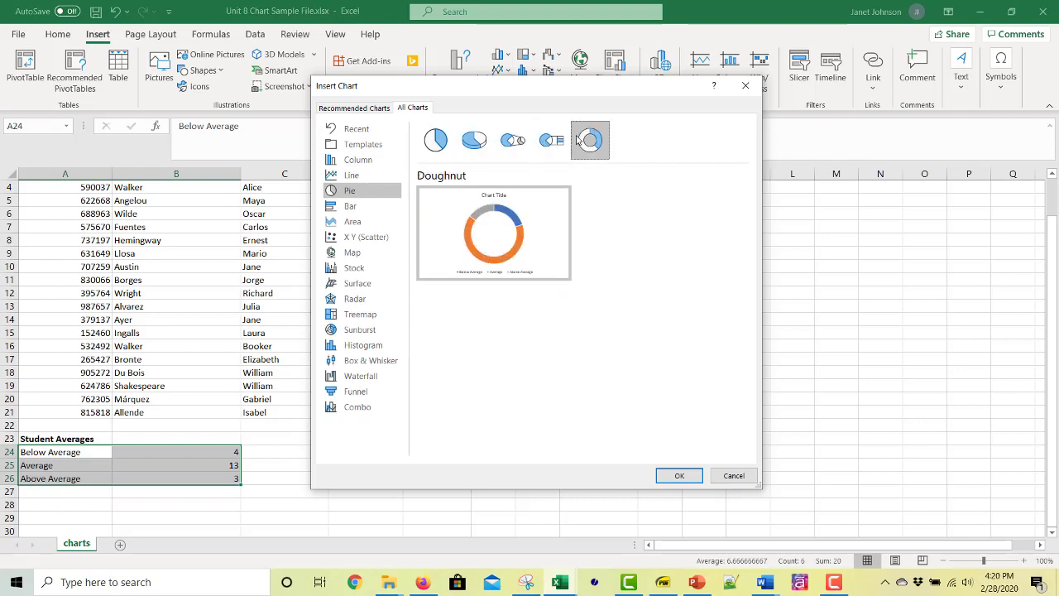
{"action": "left_click", "coordinate": [356, 222]}
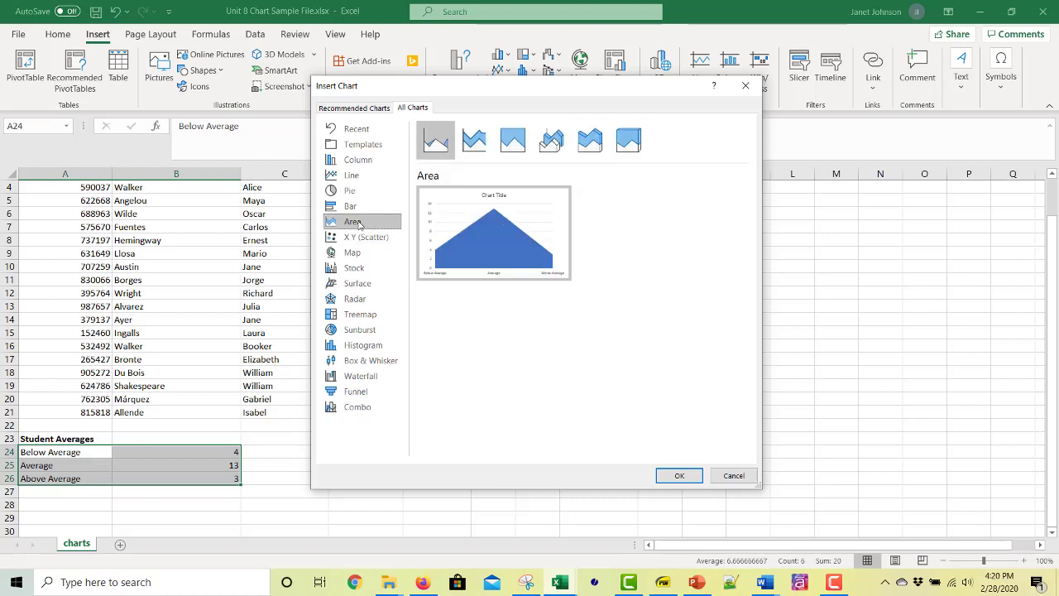
{"action": "left_click", "coordinate": [356, 207]}
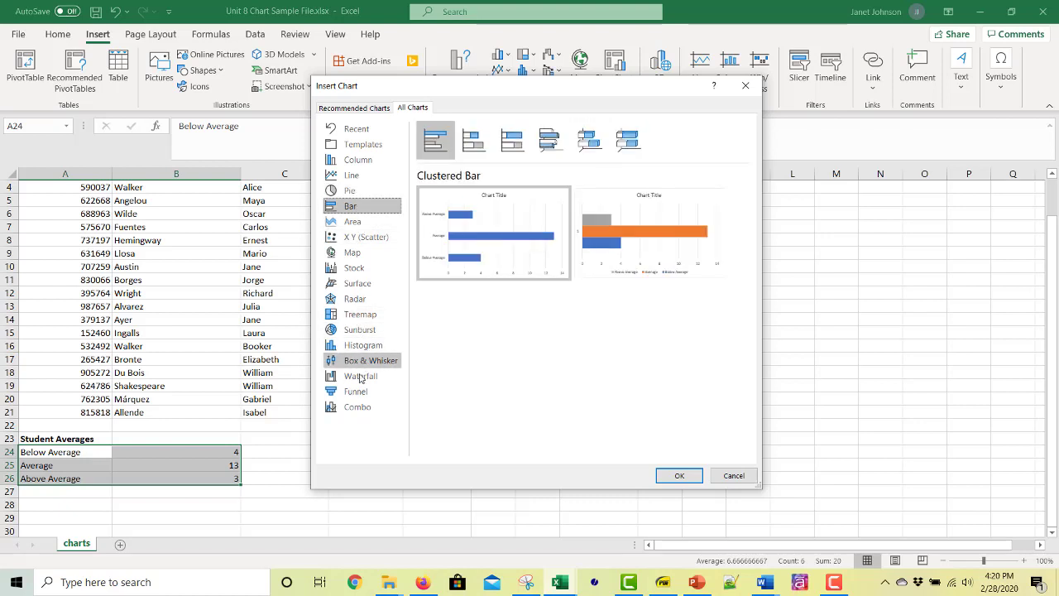
{"action": "left_click", "coordinate": [350, 192]}
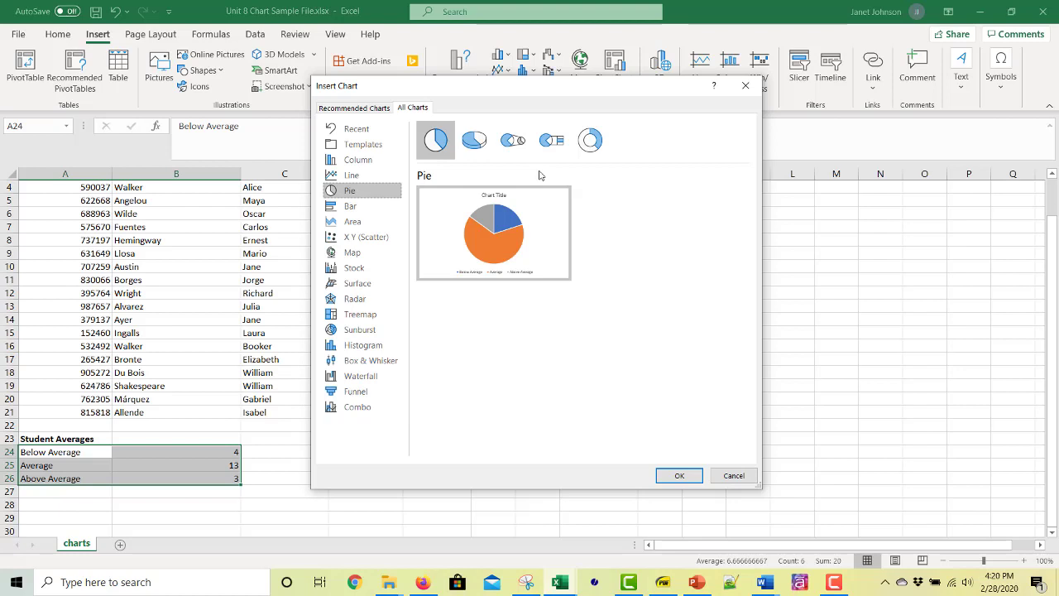
{"action": "mouse_move", "coordinate": [493, 247]}
Insert a Clustered Column chart of the Student Averages counts and move it into the empty cells beside the student list.
{"action": "left_click", "coordinate": [353, 161]}
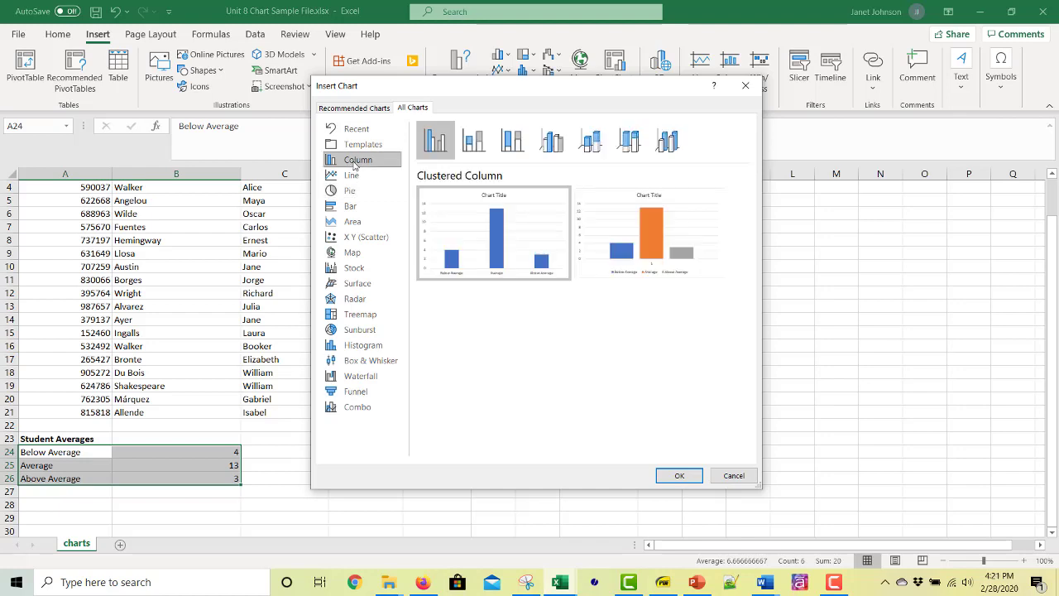
{"action": "left_click", "coordinate": [679, 475]}
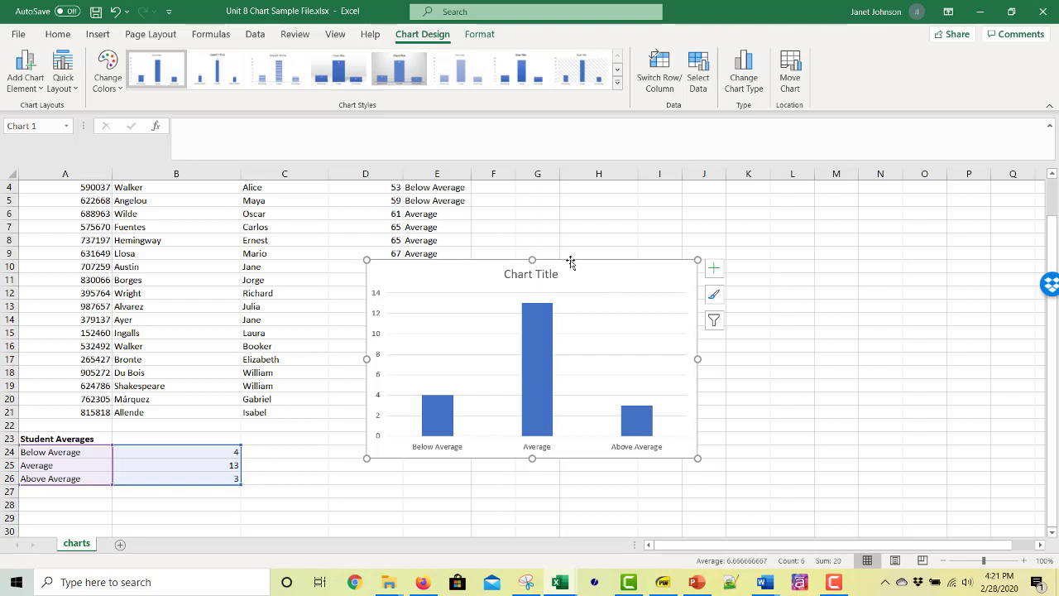
{"action": "left_click_drag", "start_coordinate": [574, 261], "coordinate": [756, 264]}
{"action": "left_click", "coordinate": [958, 363]}
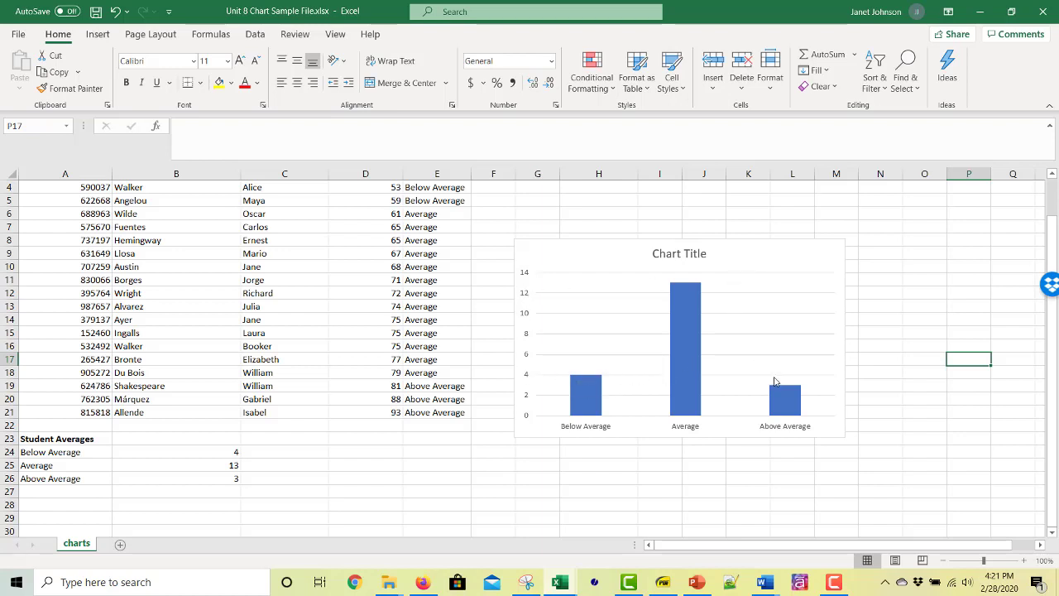
Delete the horizontal gridlines and the vertical value axis from the column chart.
{"action": "left_click", "coordinate": [815, 297]}
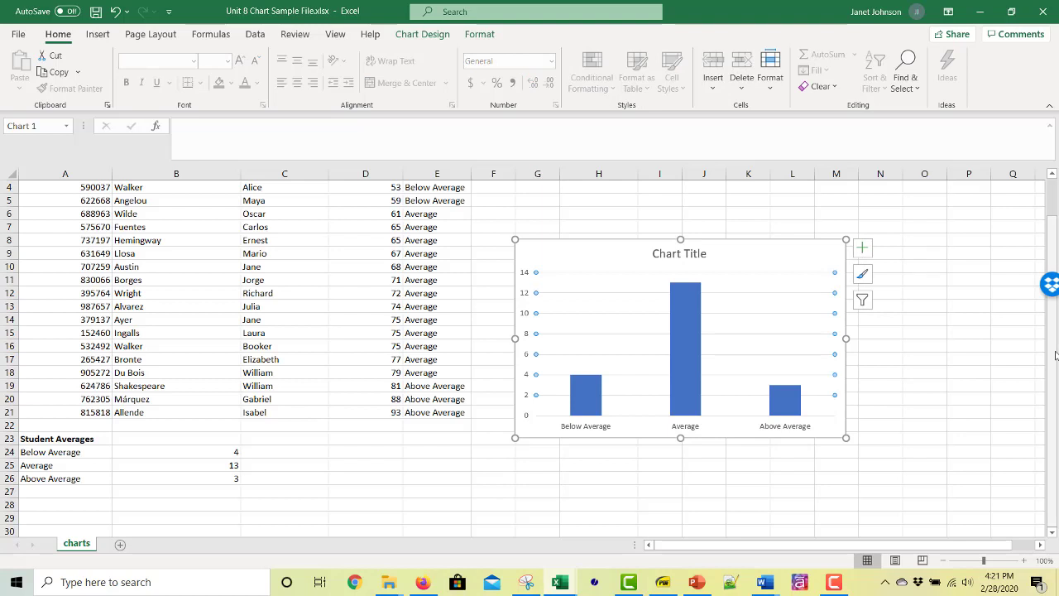
{"action": "key", "text": "Delete"}
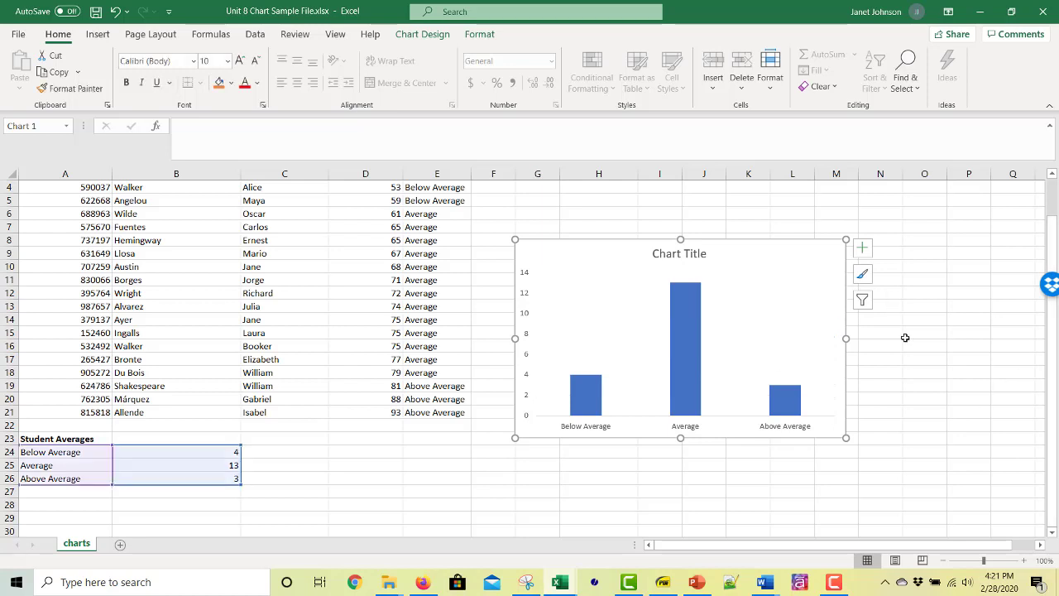
{"action": "left_click", "coordinate": [533, 310]}
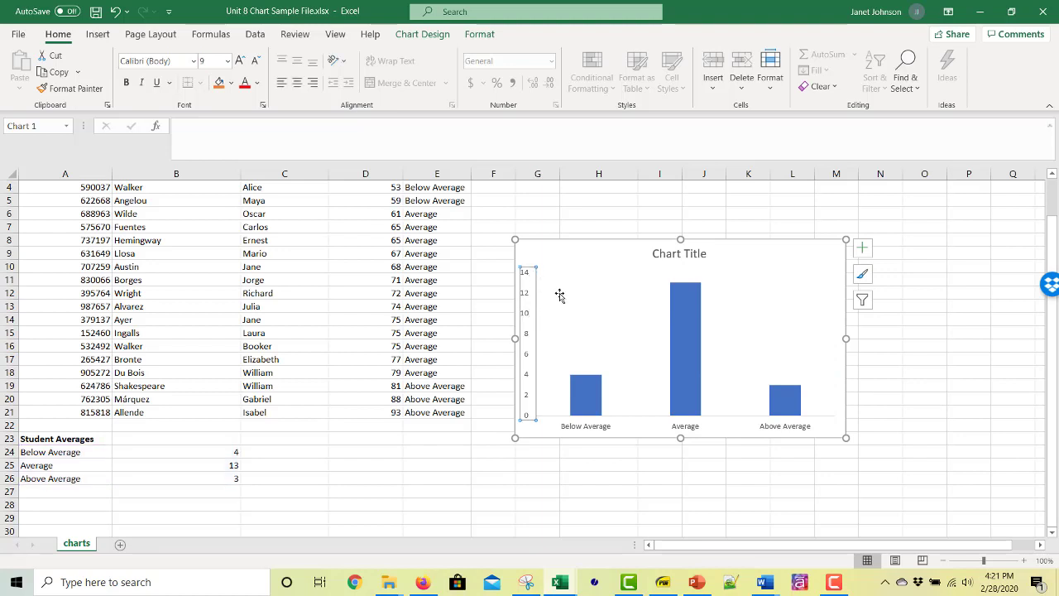
{"action": "key", "text": "Delete"}
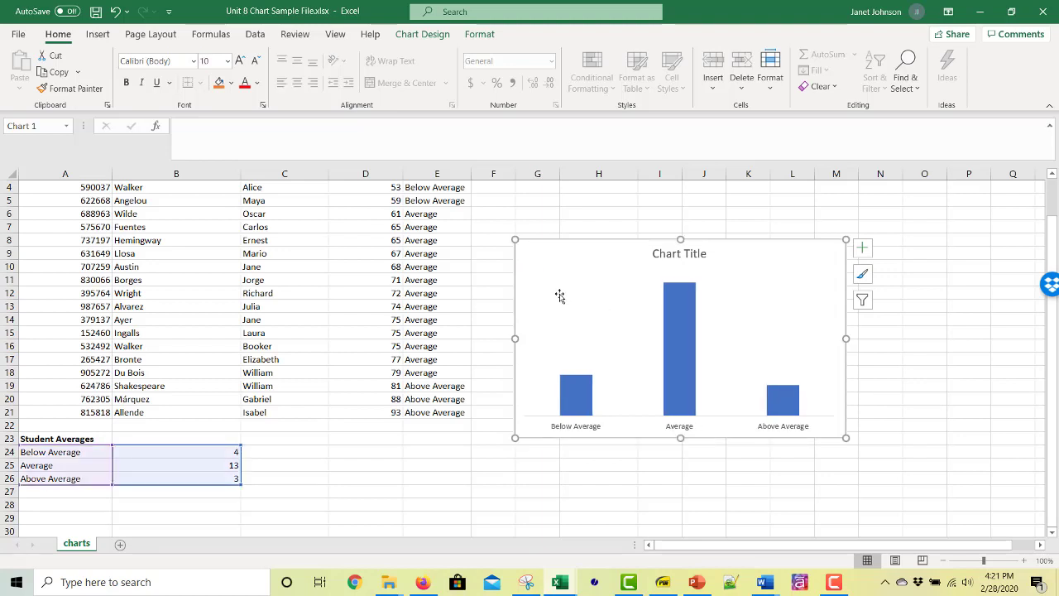
Add data labels to the chart's columns at the Outside End position.
{"action": "mouse_move", "coordinate": [576, 398]}
{"action": "left_click", "coordinate": [420, 35]}
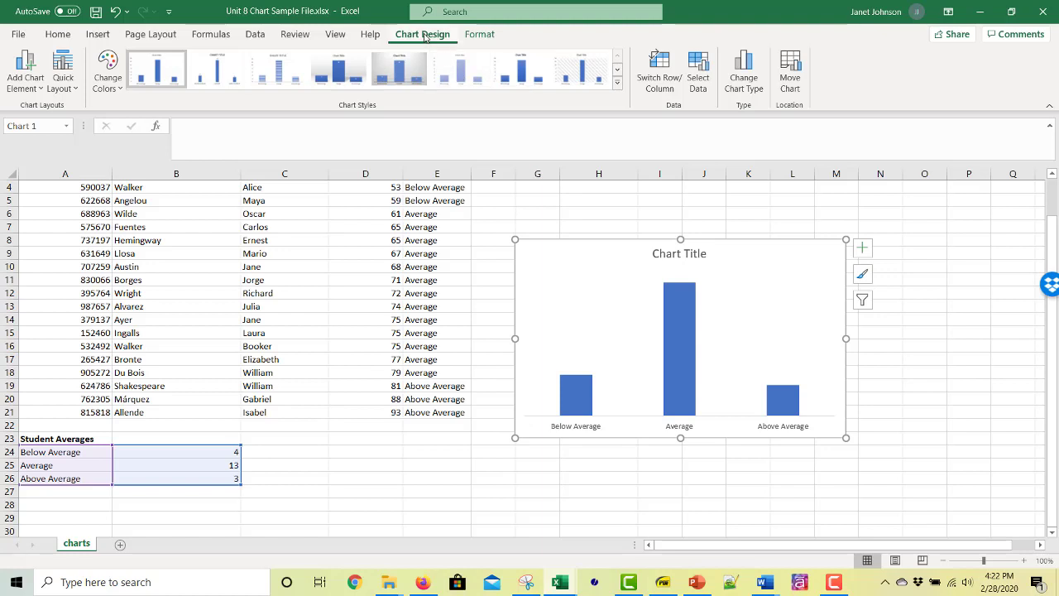
{"action": "left_click", "coordinate": [41, 89]}
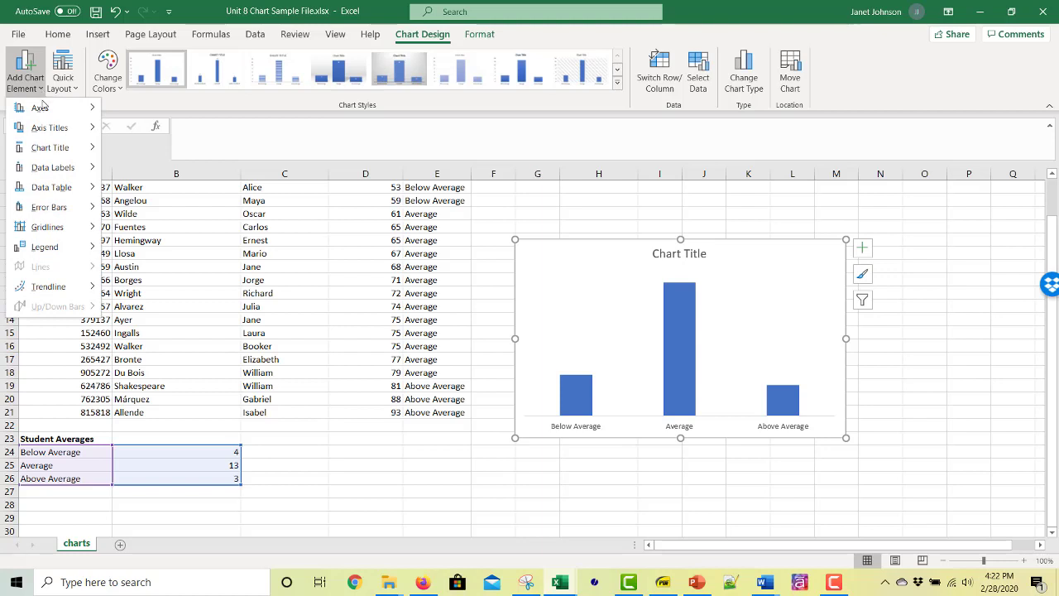
{"action": "mouse_move", "coordinate": [41, 188]}
{"action": "mouse_move", "coordinate": [39, 167]}
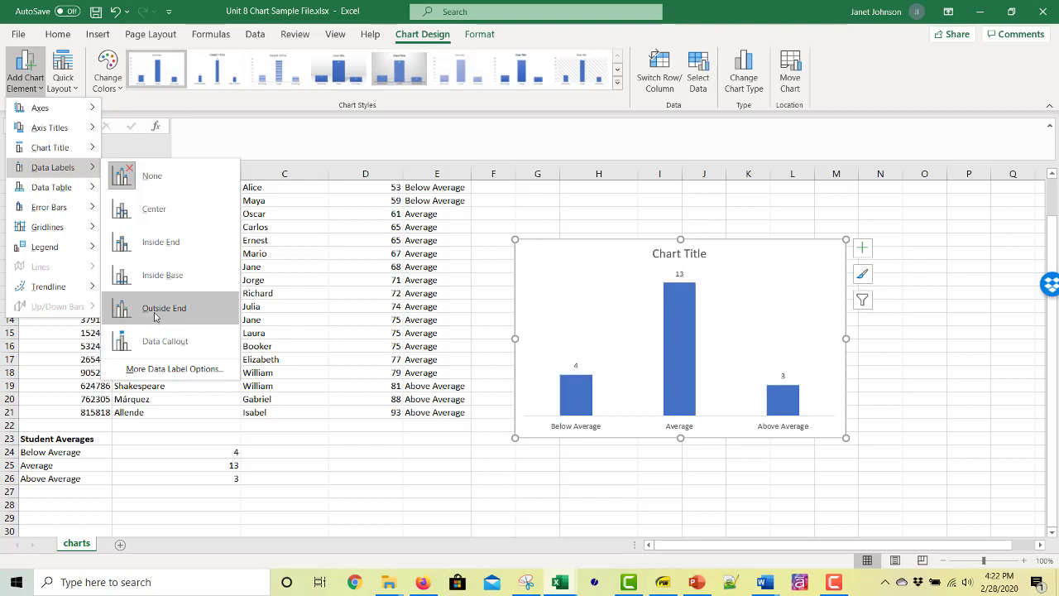
{"action": "left_click", "coordinate": [154, 317]}
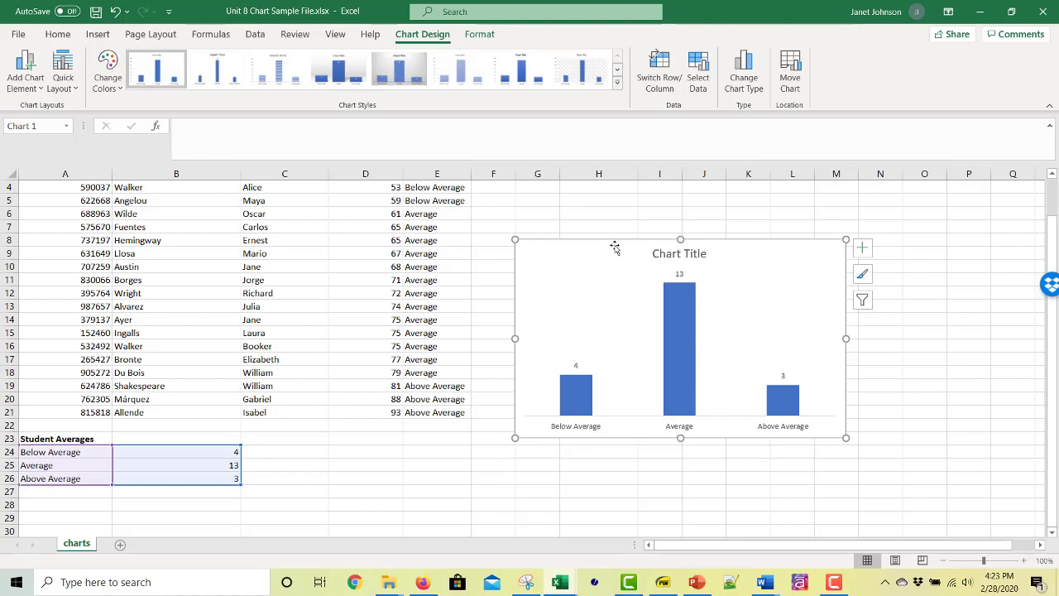
Reselect the chart to check which worksheet cells supply its data.
{"action": "left_click", "coordinate": [416, 468]}
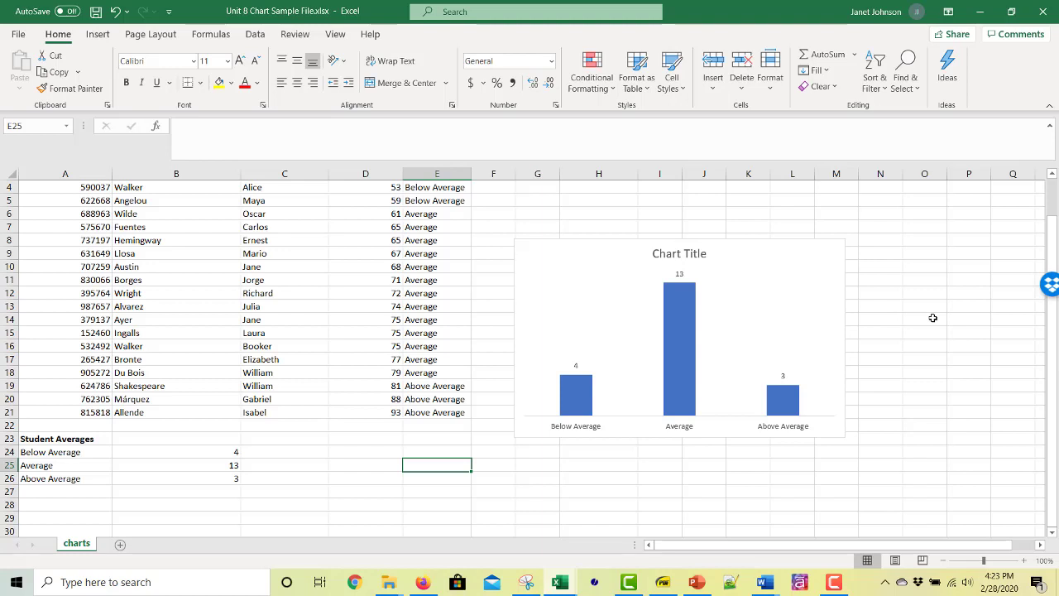
{"action": "left_click", "coordinate": [766, 241]}
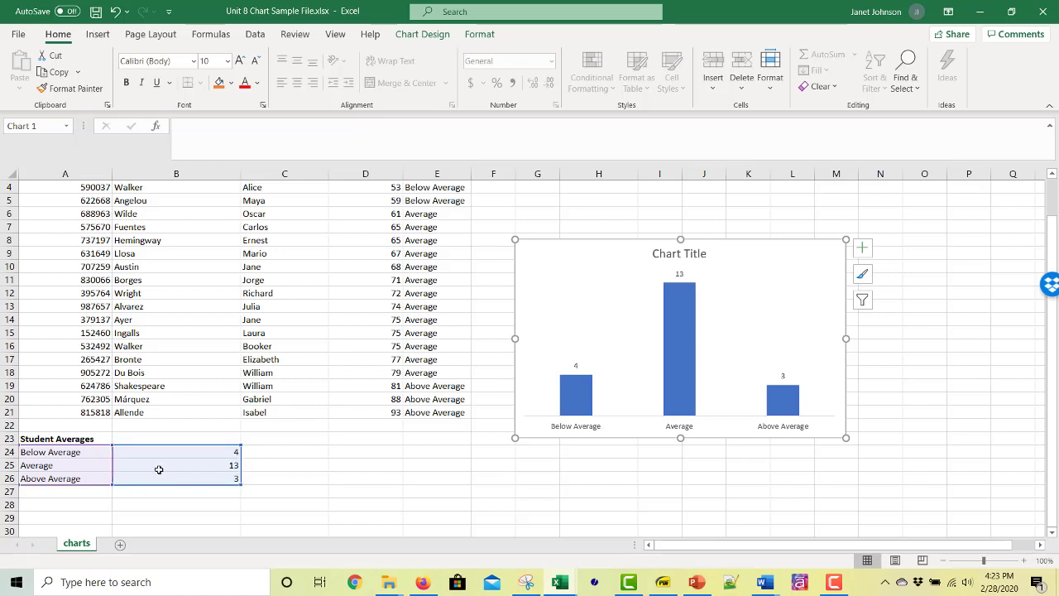
{"action": "left_click", "coordinate": [347, 468]}
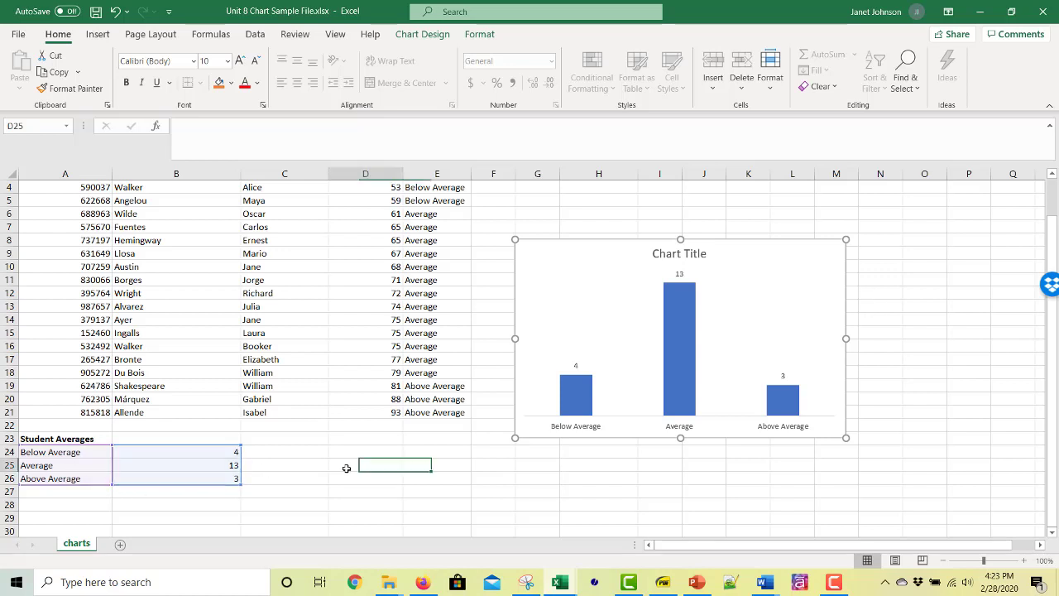
Replace the placeholder chart title with "Student Categories".
{"action": "left_click", "coordinate": [695, 255]}
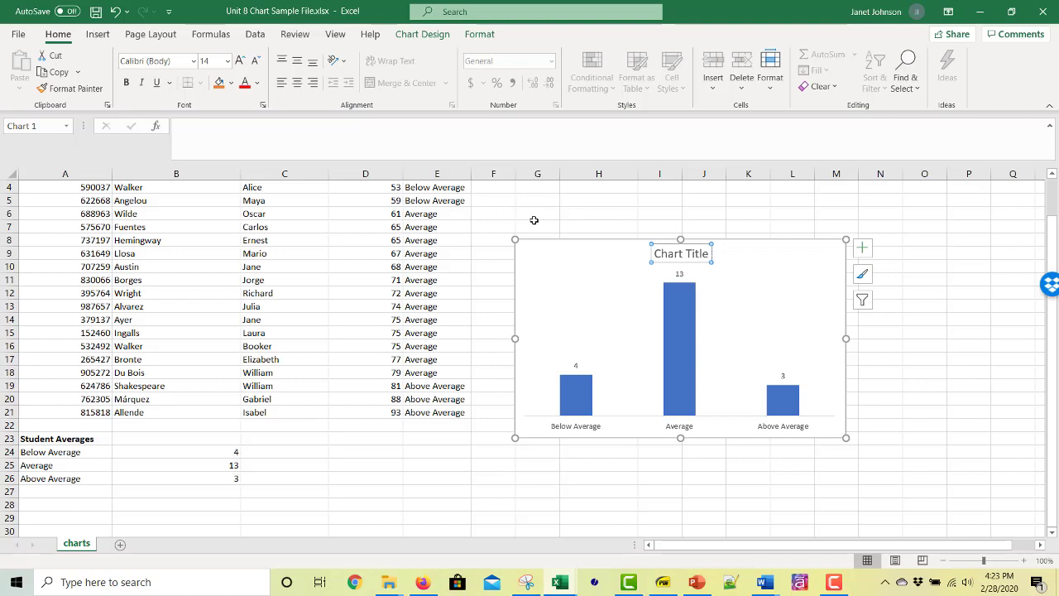
{"action": "left_click", "coordinate": [686, 256]}
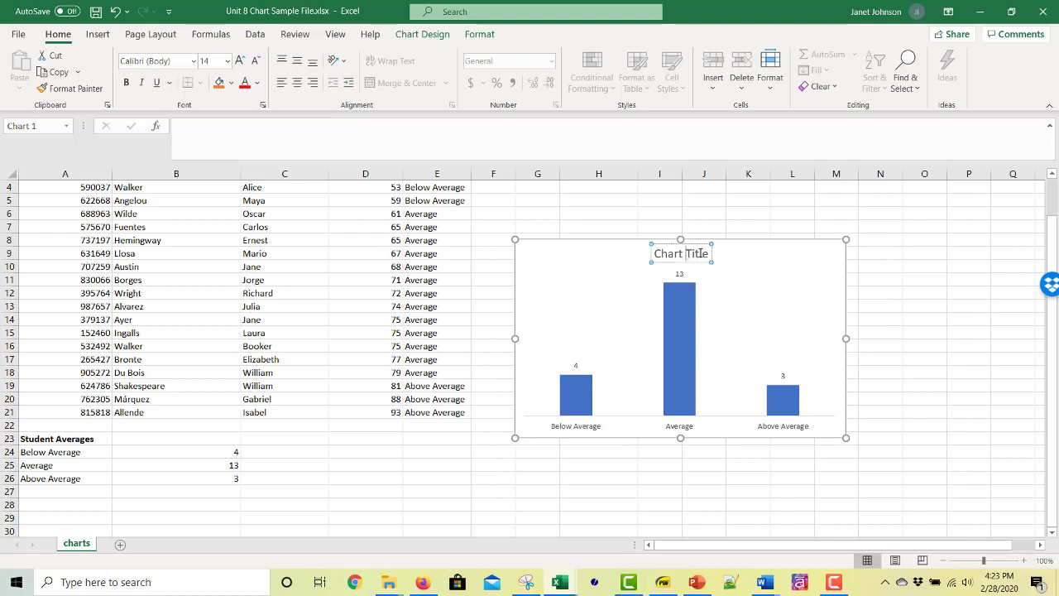
{"action": "left_click_drag", "start_coordinate": [707, 253], "coordinate": [649, 254]}
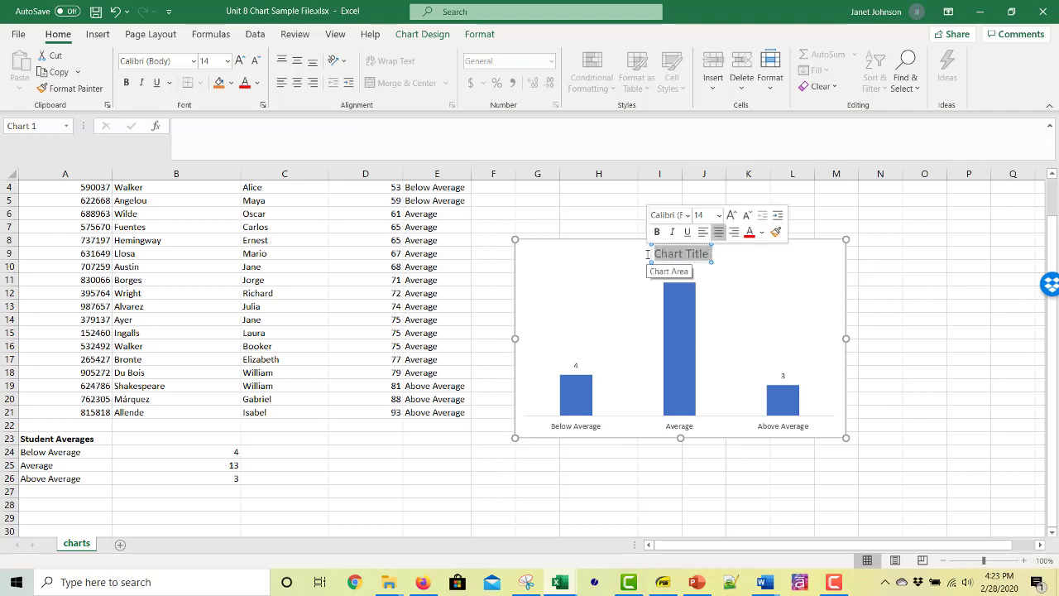
{"action": "type", "text": "Student"}
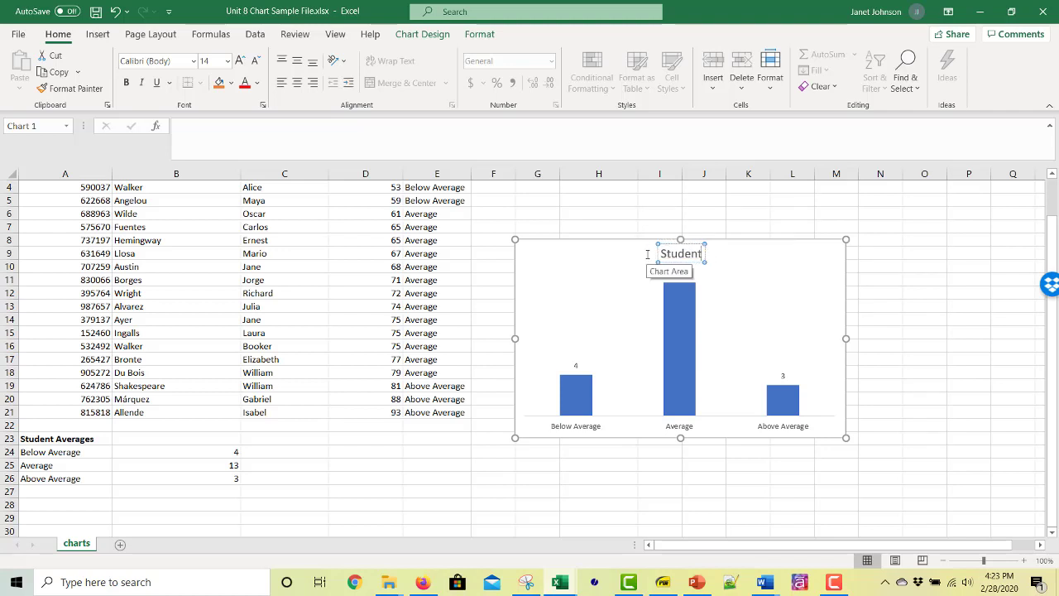
{"action": "type", "text": " Cate"}
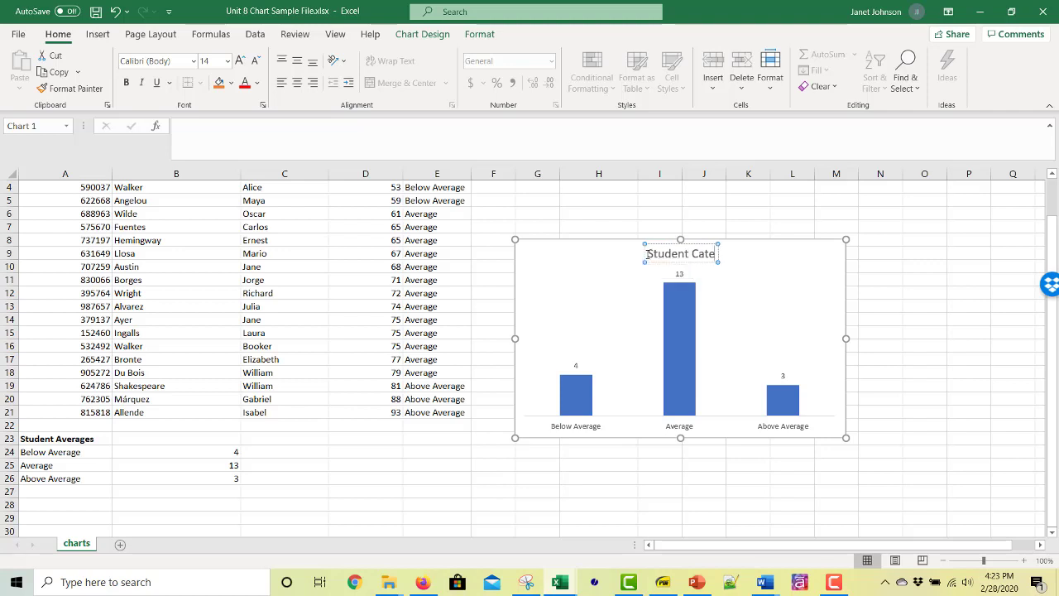
{"action": "type", "text": "gories"}
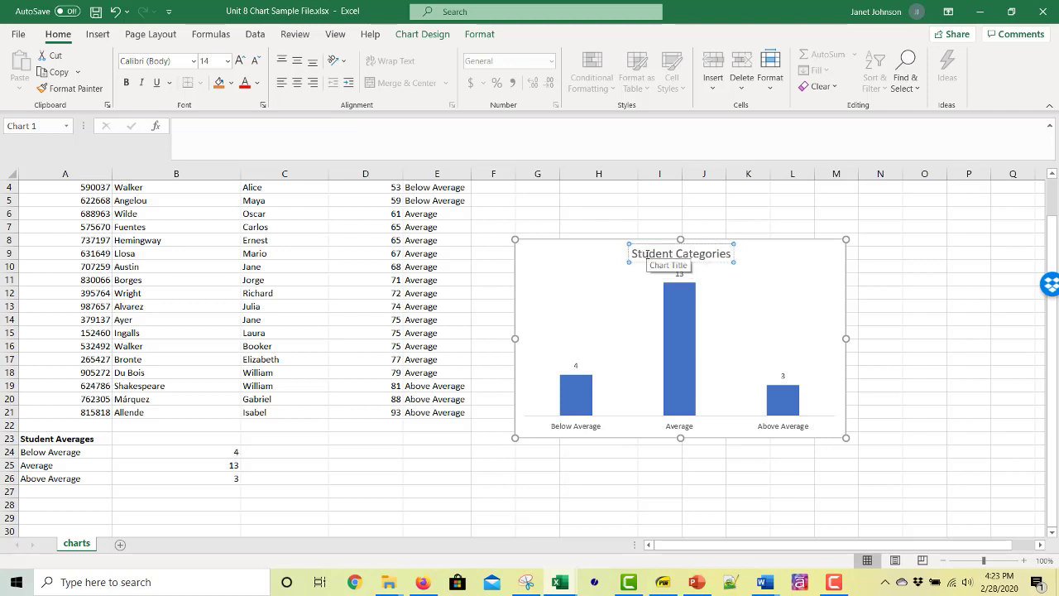
{"action": "left_click", "coordinate": [922, 281]}
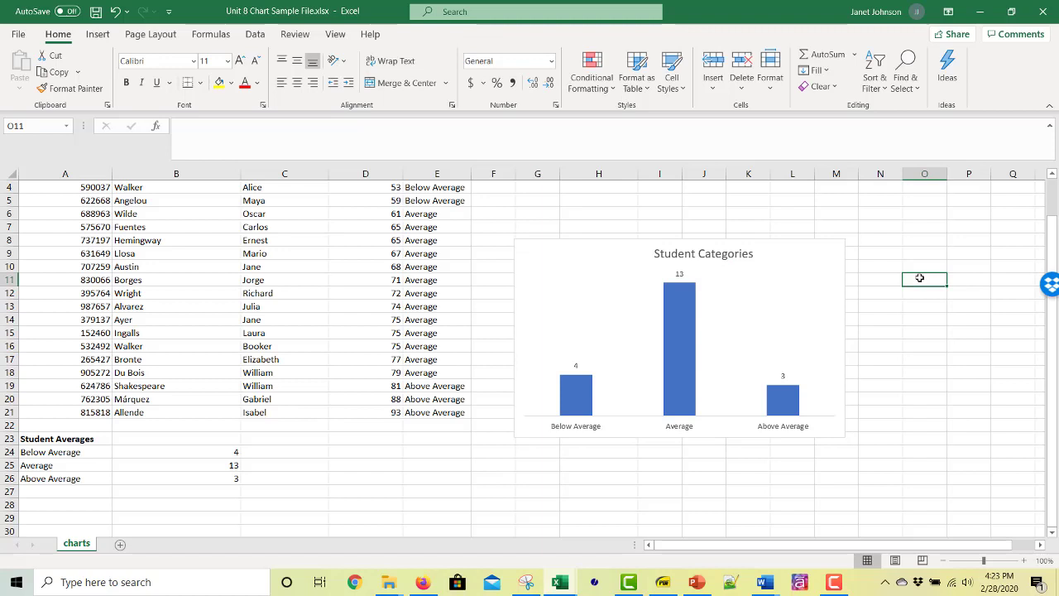
Reposition the "Student Categories" title so it is centred above the Average column.
{"action": "left_click", "coordinate": [725, 259]}
{"action": "left_click_drag", "start_coordinate": [726, 261], "coordinate": [700, 262]}
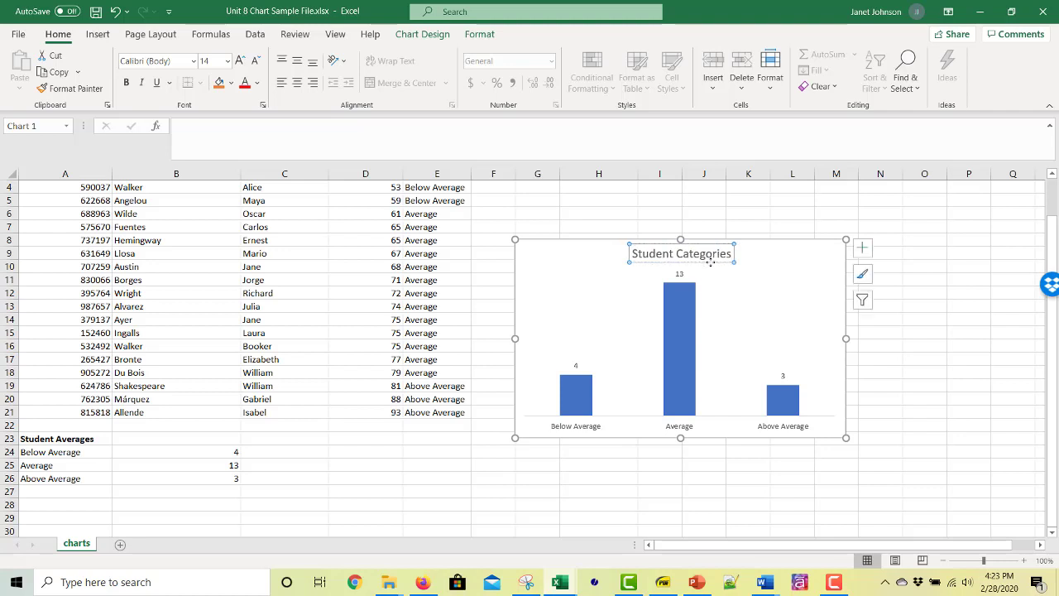
{"action": "left_click", "coordinate": [925, 413]}
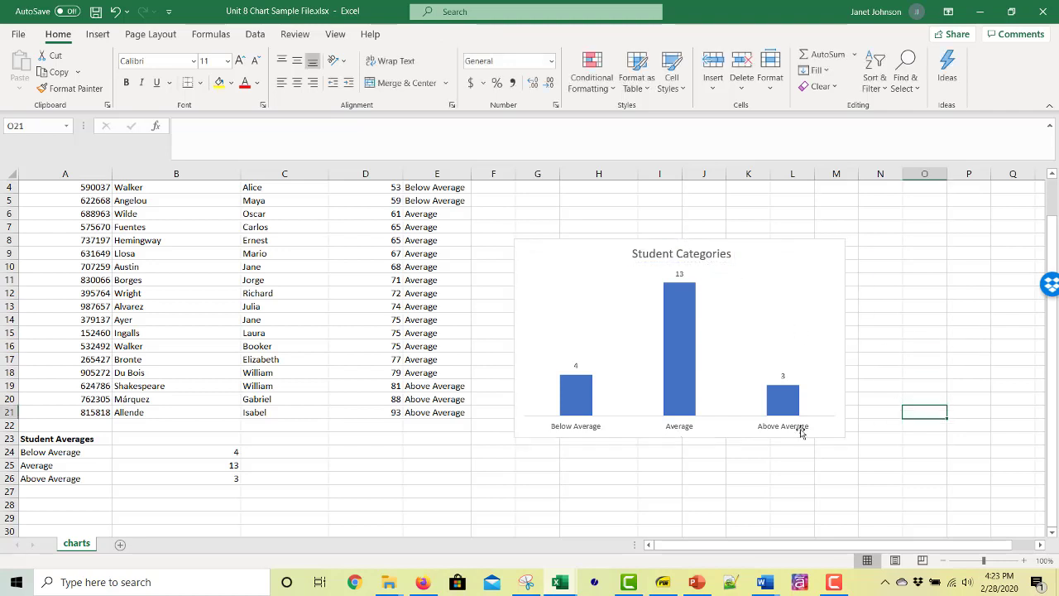
Fill all columns of the Student Categories chart with a bright pink from the standard colour palette.
{"action": "left_click", "coordinate": [582, 410]}
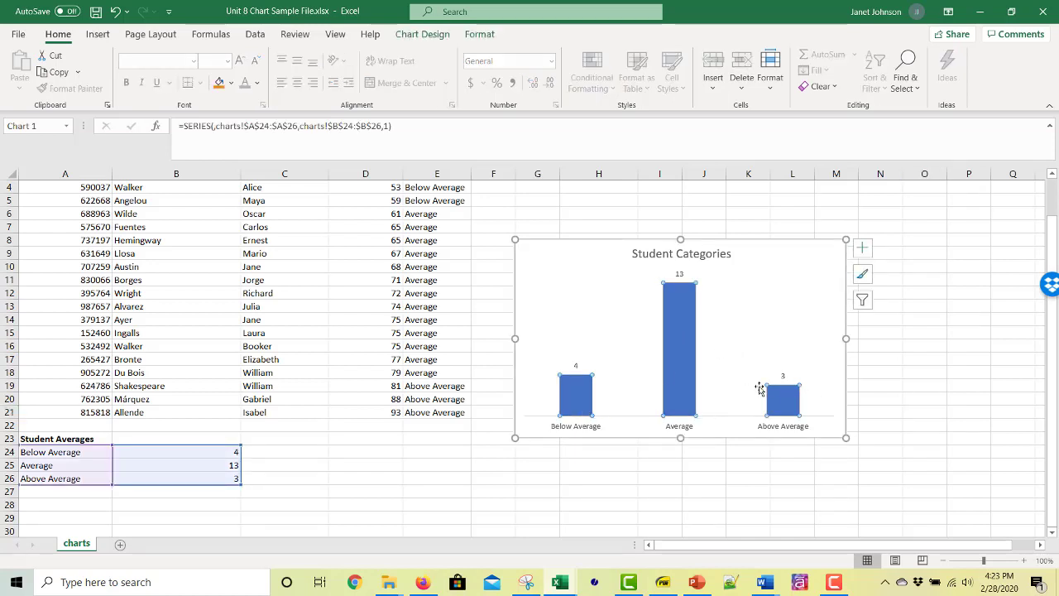
{"action": "right_click", "coordinate": [684, 340]}
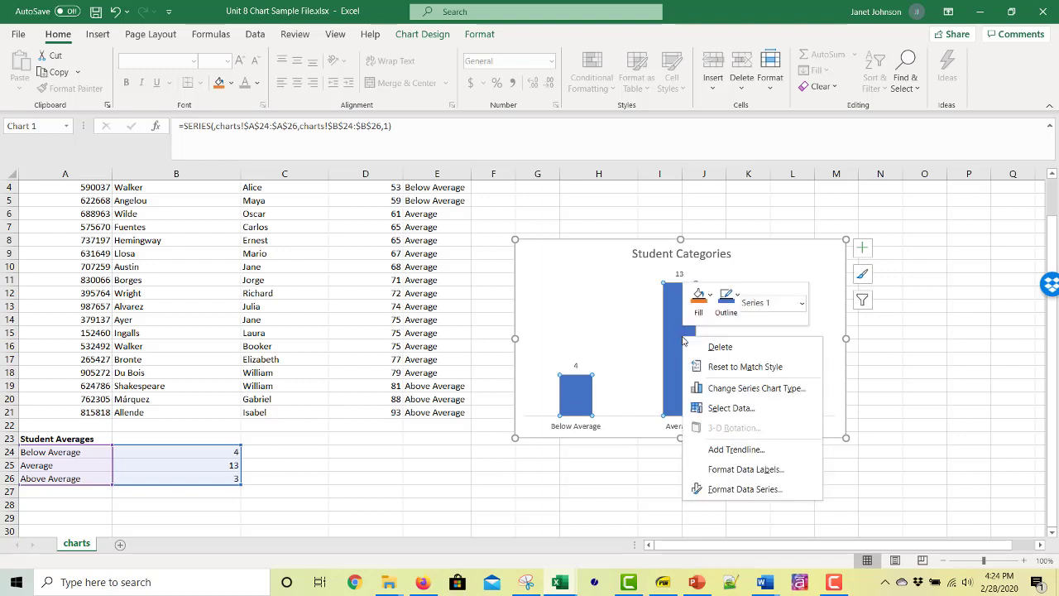
{"action": "left_click", "coordinate": [711, 298]}
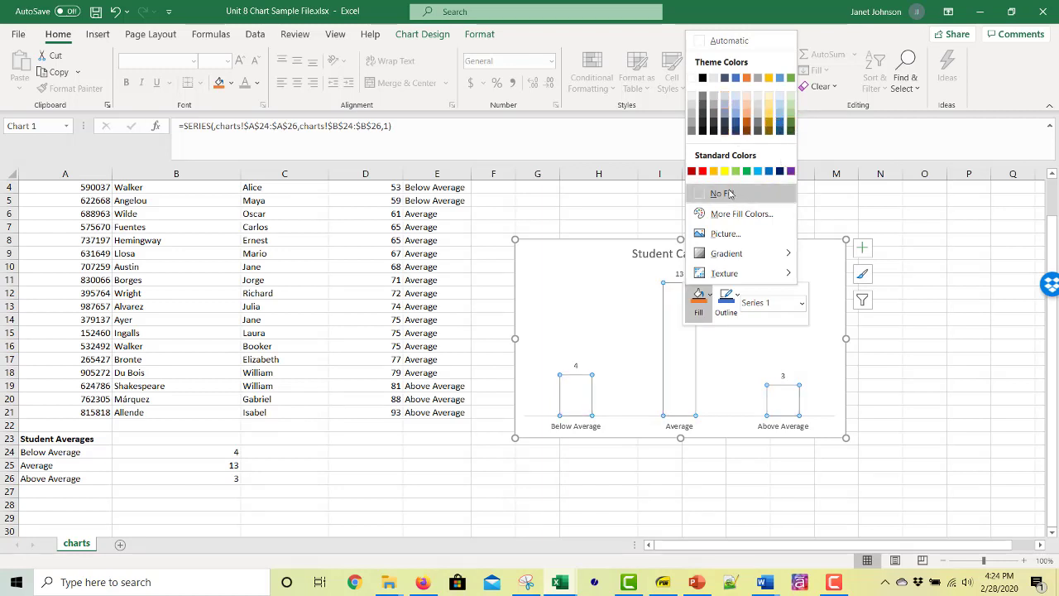
{"action": "left_click", "coordinate": [738, 214]}
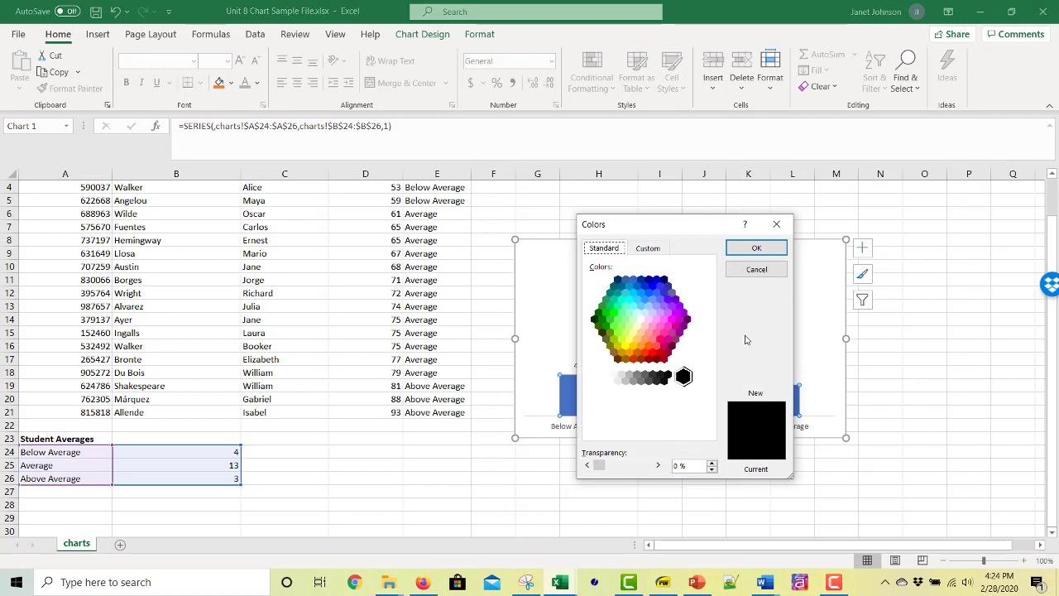
{"action": "left_click", "coordinate": [648, 249]}
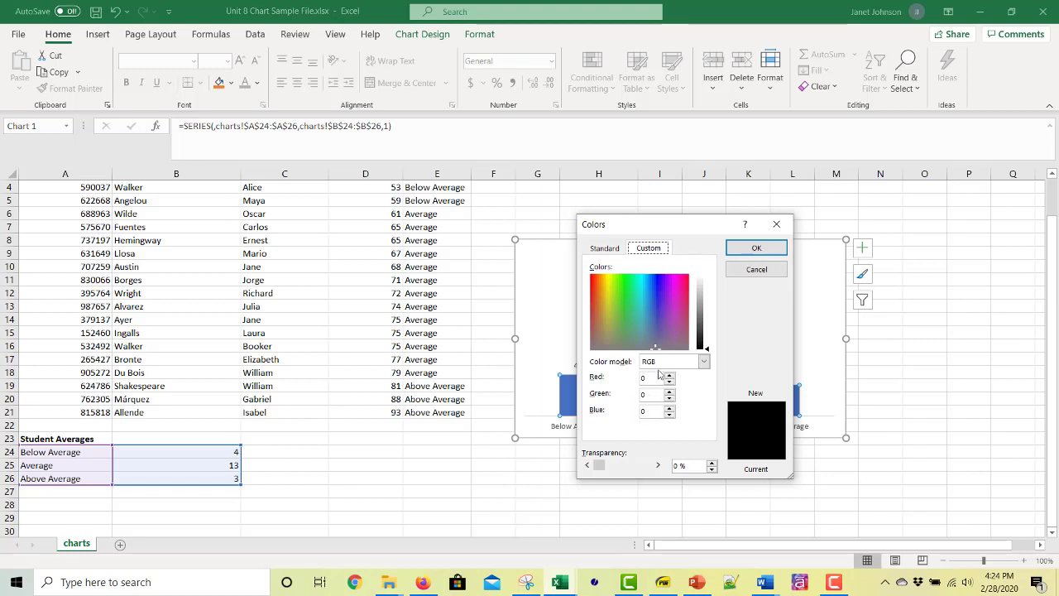
{"action": "left_click", "coordinate": [608, 250]}
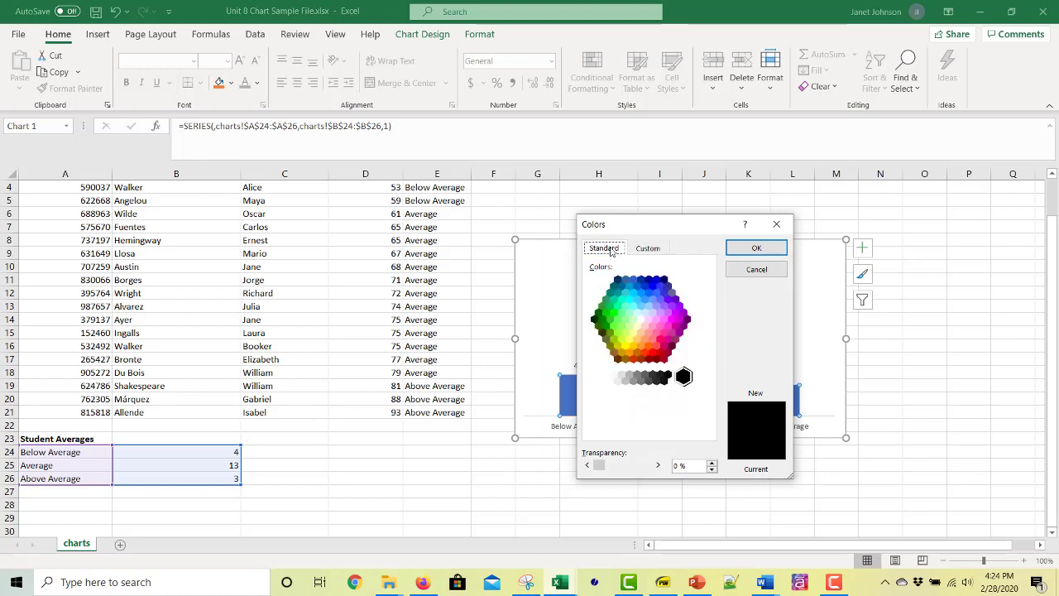
{"action": "left_click", "coordinate": [667, 327]}
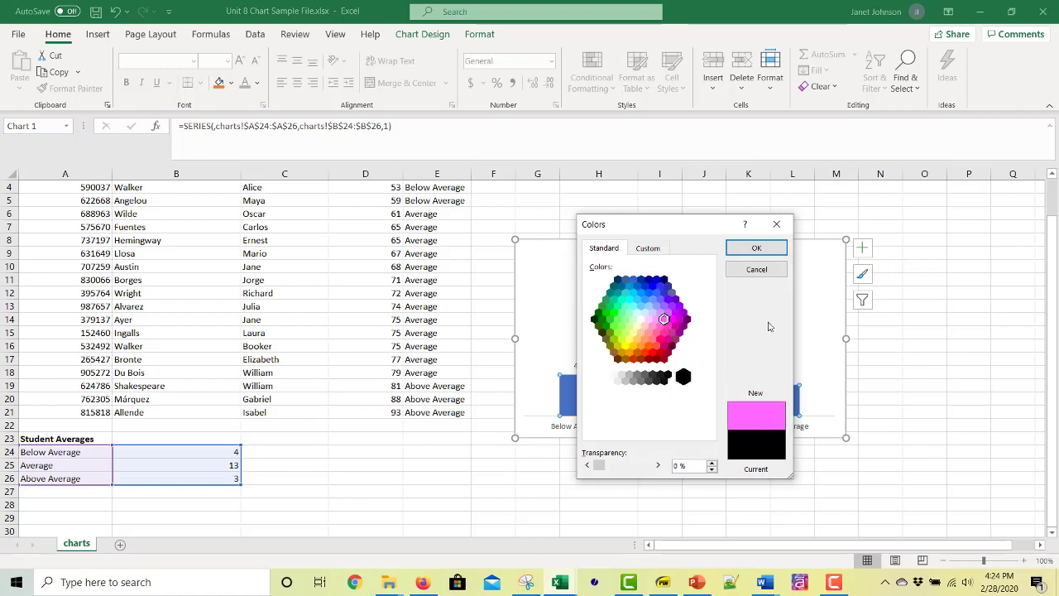
{"action": "left_click", "coordinate": [773, 250]}
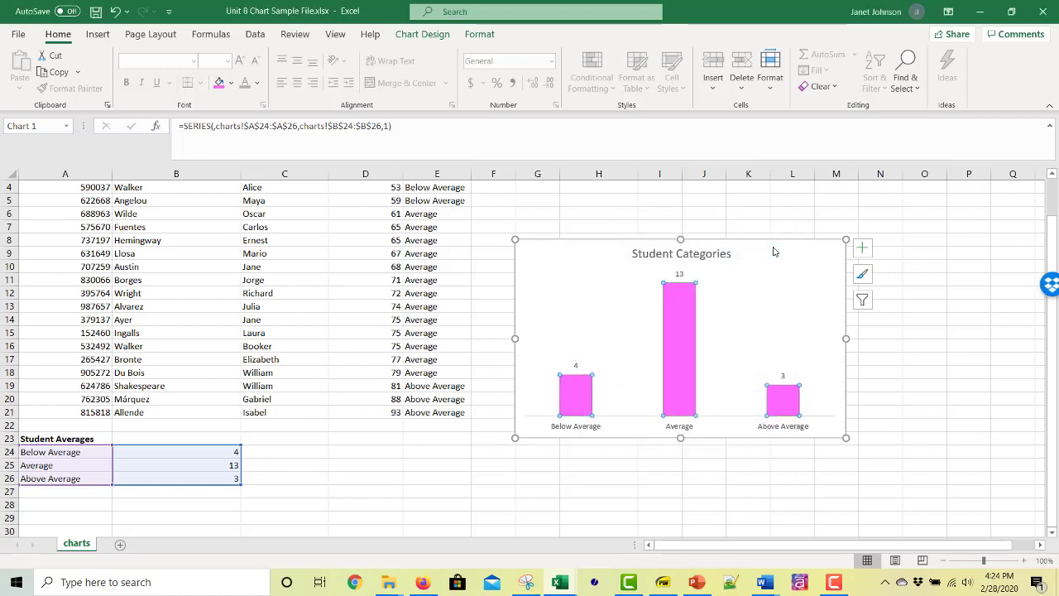
{"action": "left_click", "coordinate": [940, 398]}
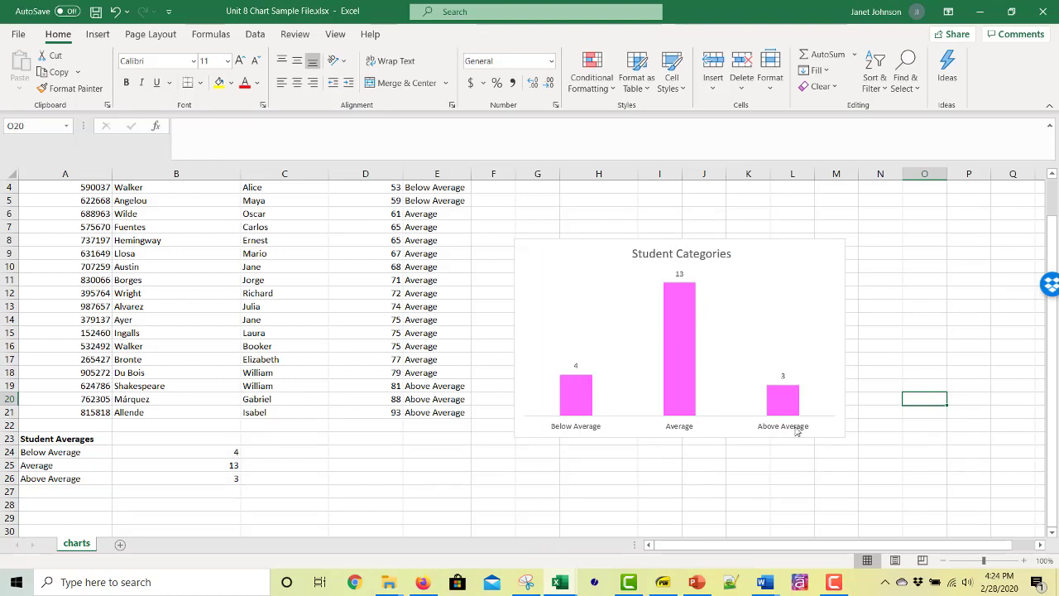
Total the three category counts in cell B28 with =sum(B24:B26).
{"action": "left_click", "coordinate": [176, 505]}
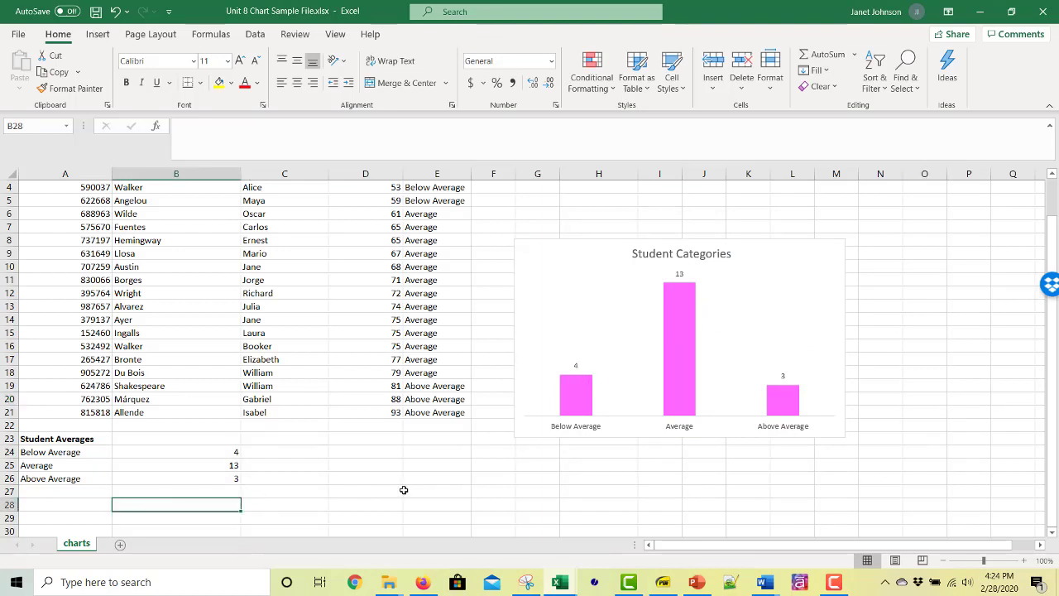
{"action": "scroll", "coordinate": [404, 490], "scroll_direction": "down", "scroll_amount": 2}
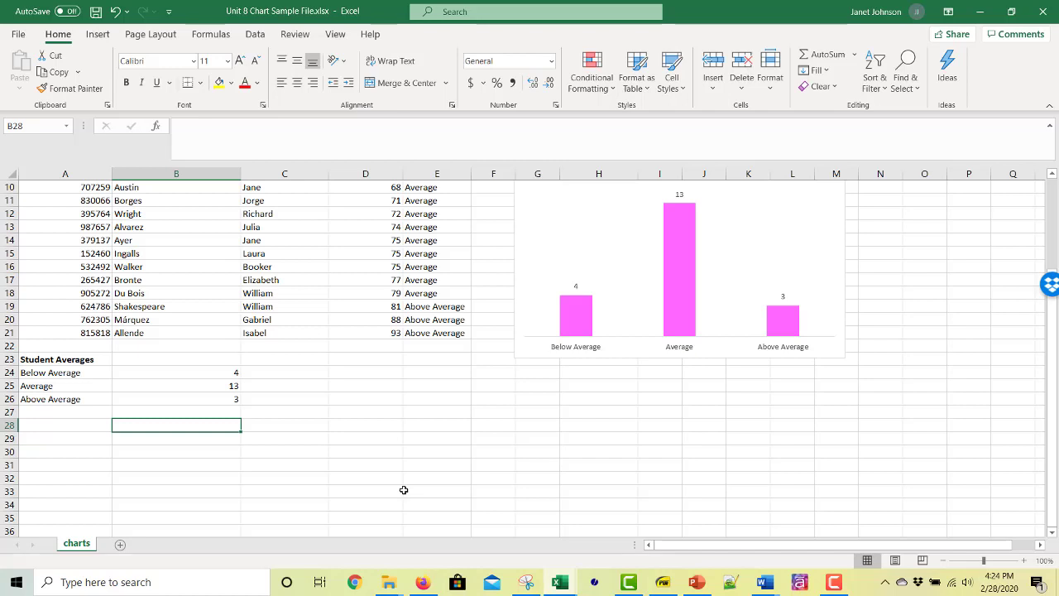
{"action": "scroll", "coordinate": [404, 490], "scroll_direction": "up", "scroll_amount": 1}
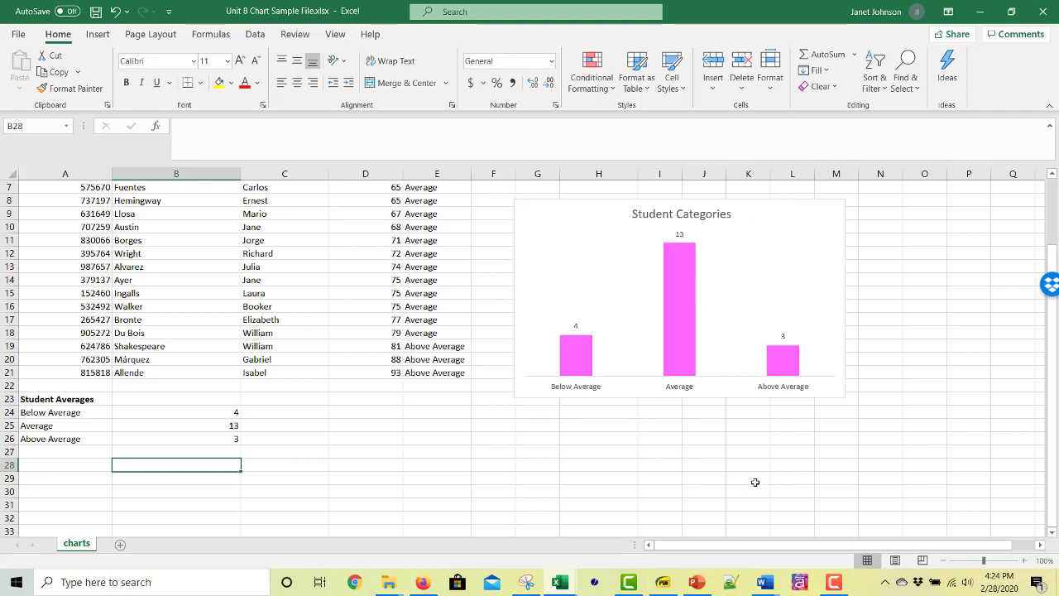
{"action": "left_click", "coordinate": [61, 469]}
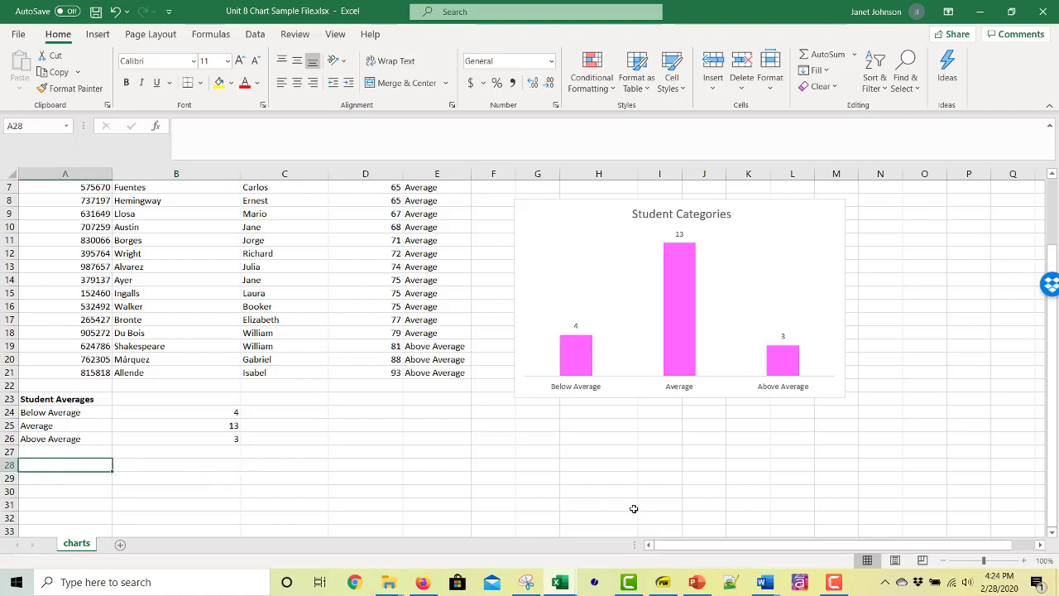
{"action": "left_click", "coordinate": [207, 470]}
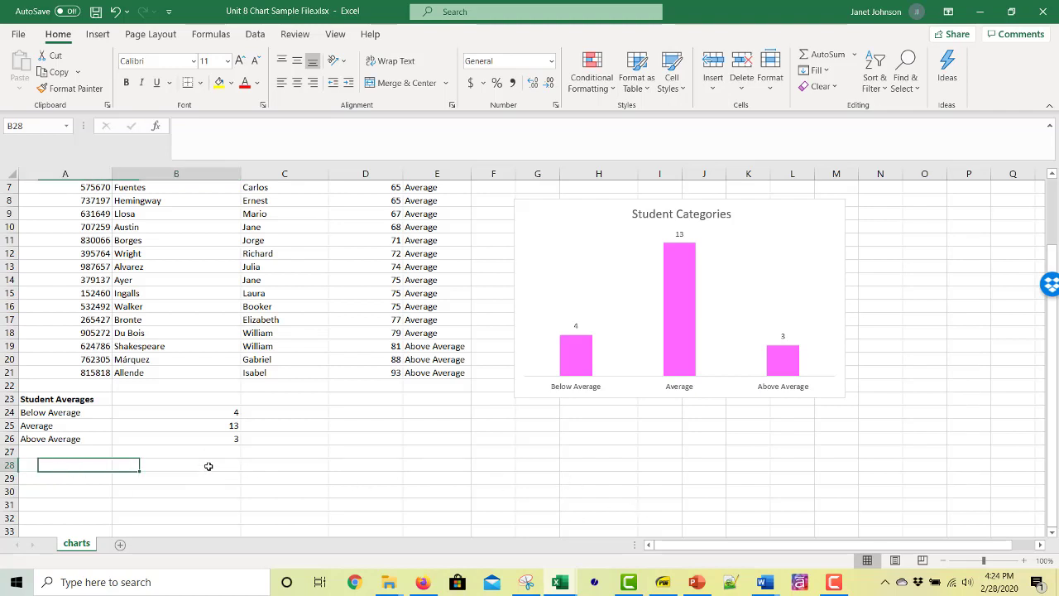
{"action": "type", "text": "="}
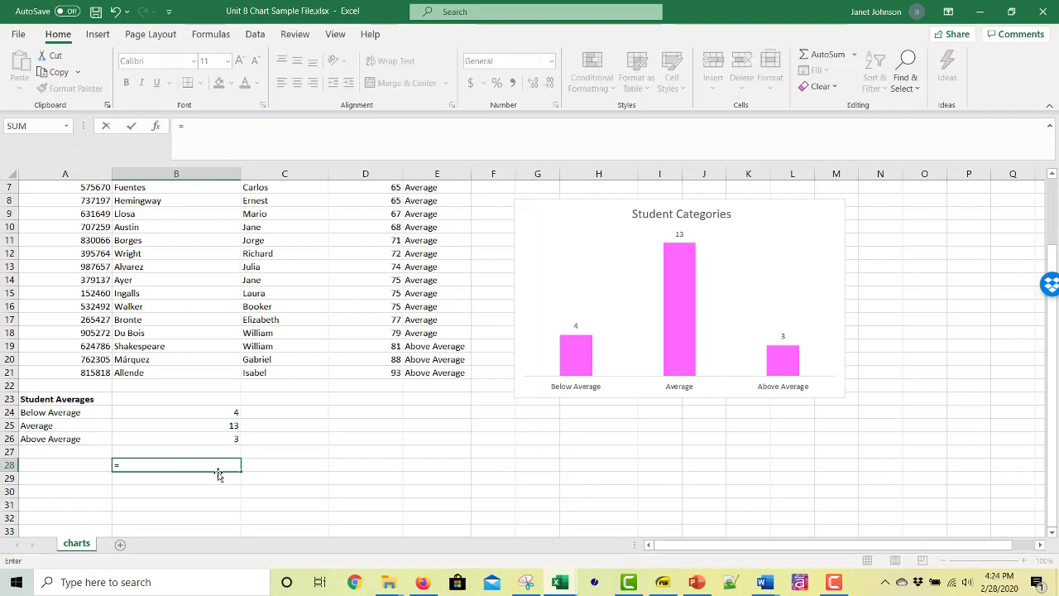
{"action": "type", "text": "sum"}
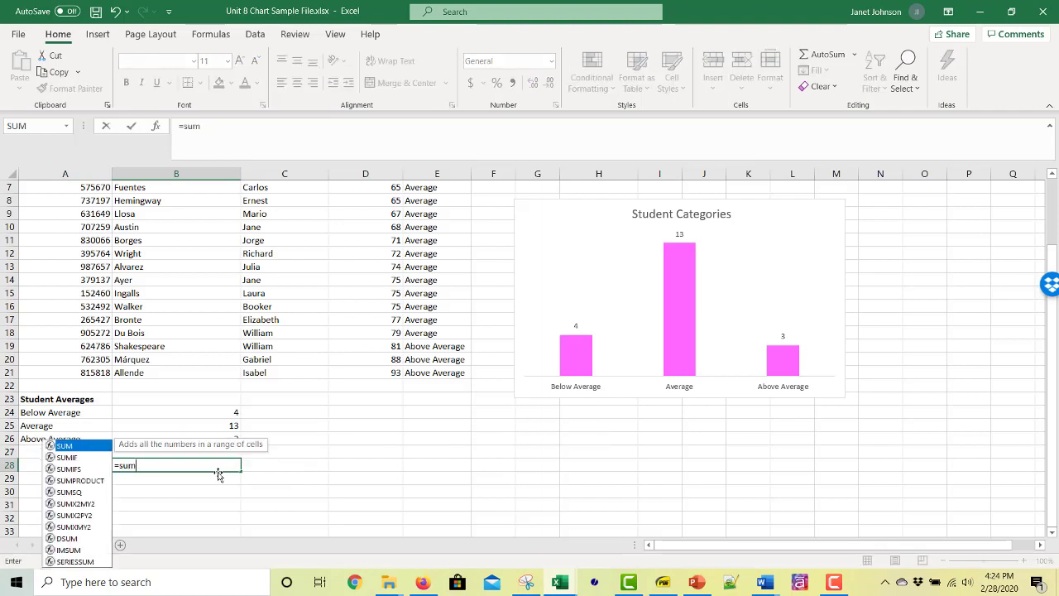
{"action": "type", "text": "("}
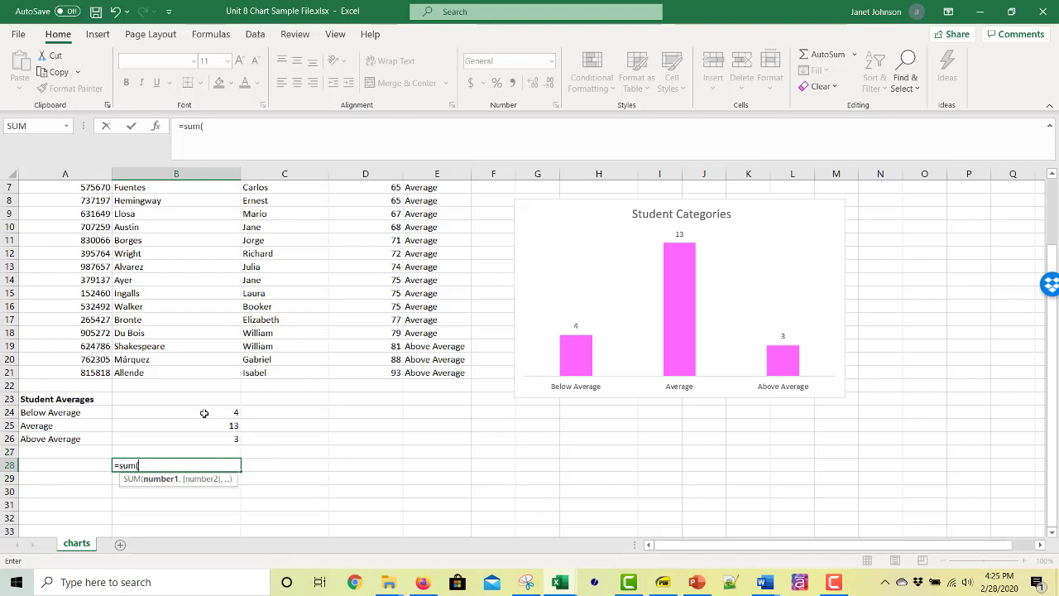
{"action": "left_click_drag", "start_coordinate": [203, 413], "coordinate": [203, 435]}
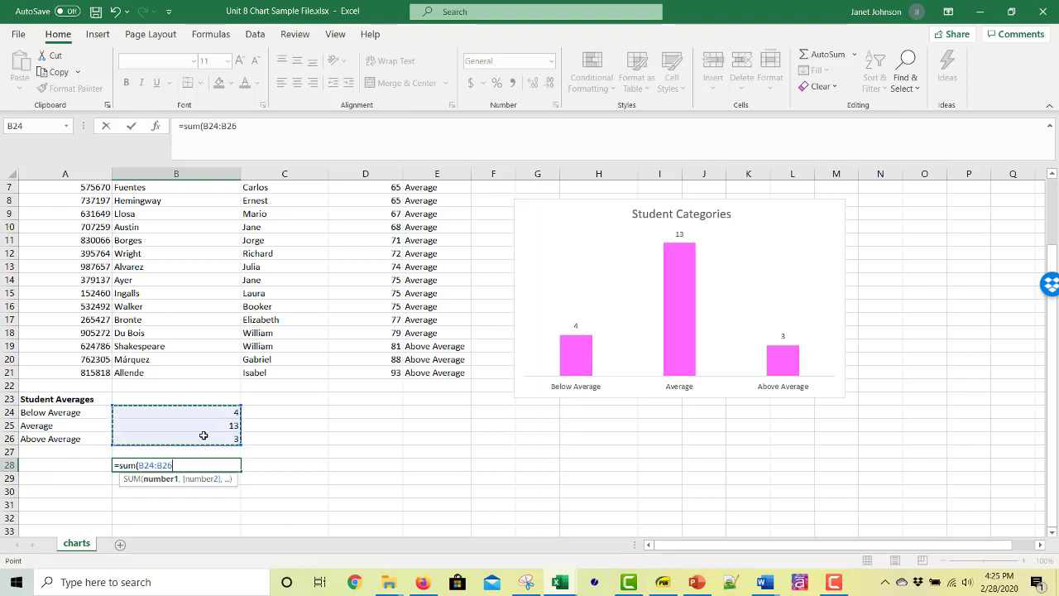
{"action": "type", "text": ")"}
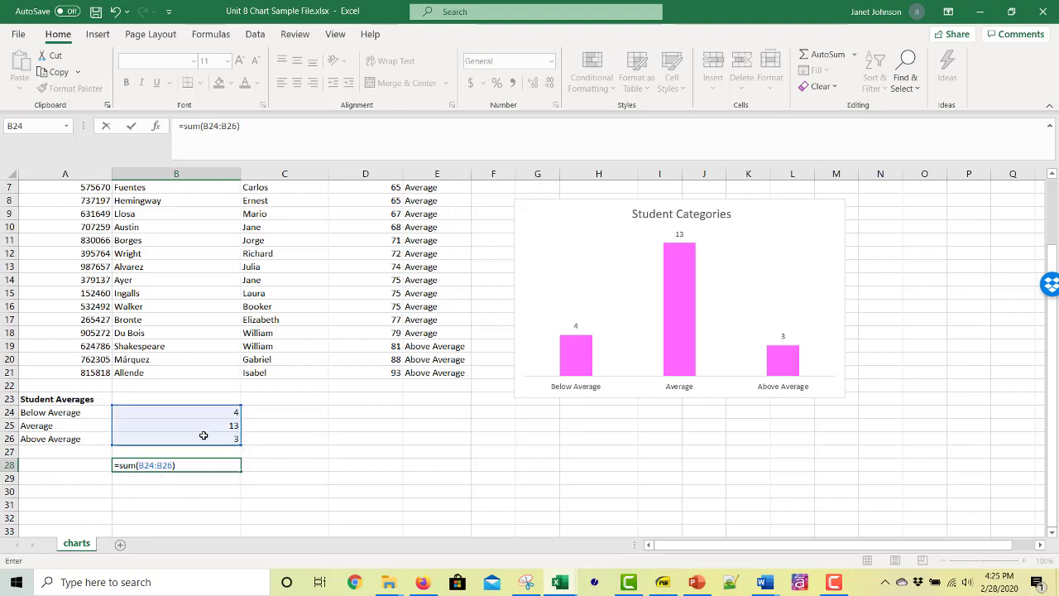
{"action": "key", "text": "Return"}
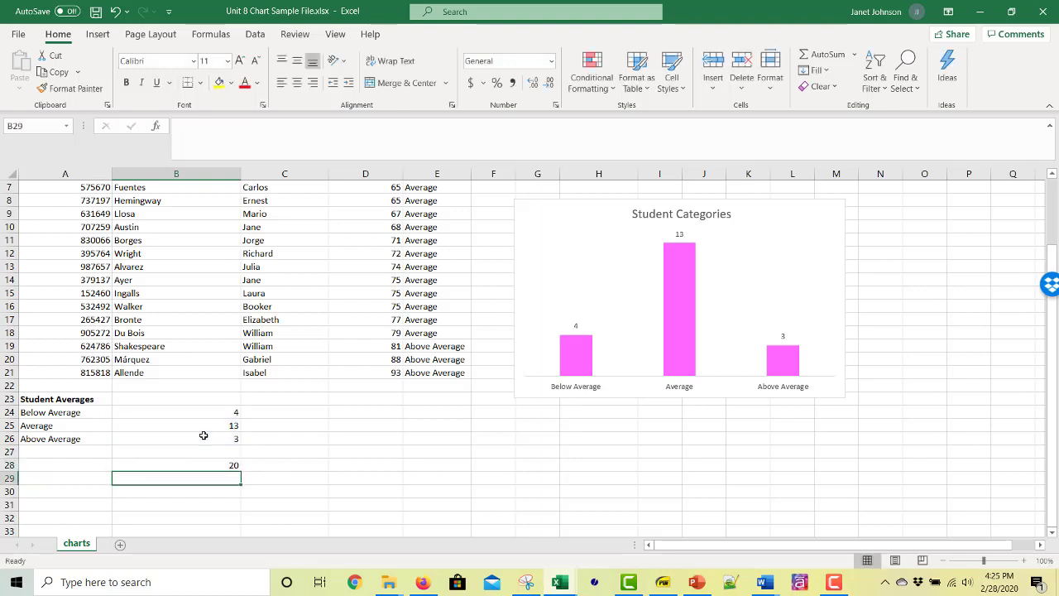
Calculate the Below Average share in cell D24 with =B24/B$28, keeping the total's row reference absolute.
{"action": "left_click", "coordinate": [379, 412]}
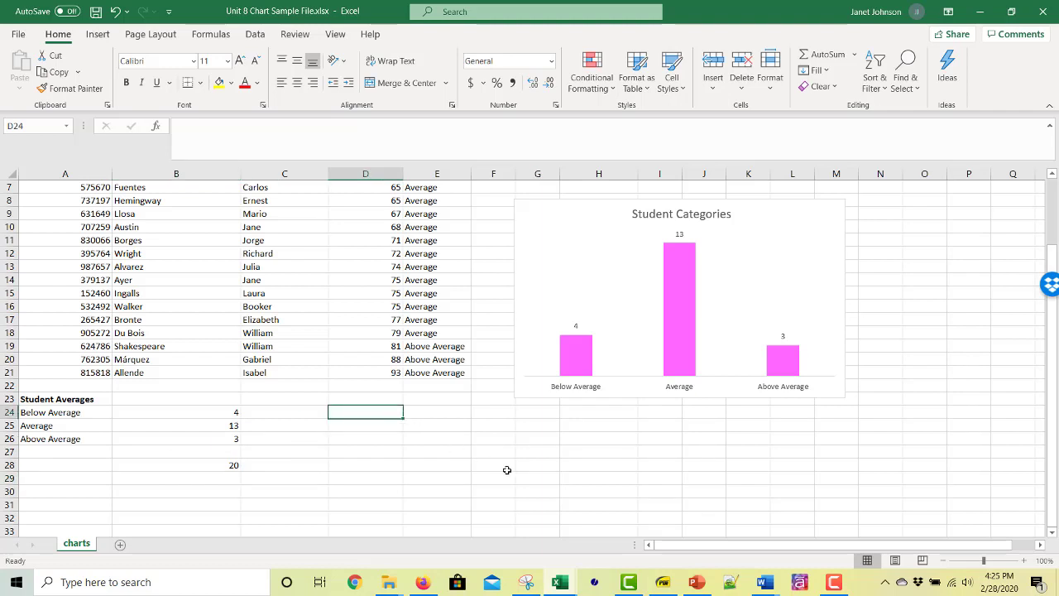
{"action": "type", "text": "="}
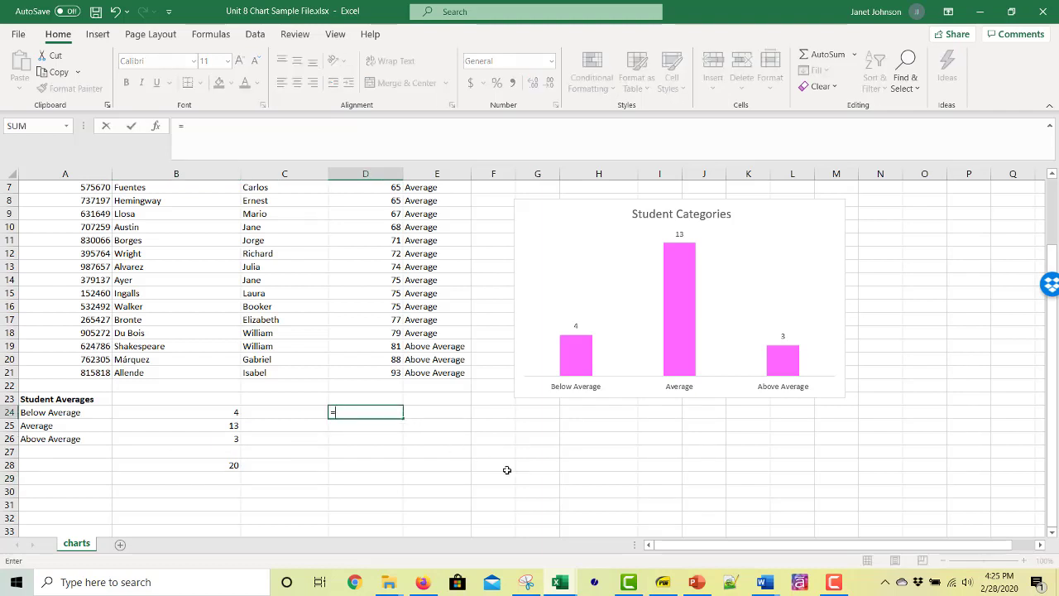
{"action": "left_click", "coordinate": [197, 413]}
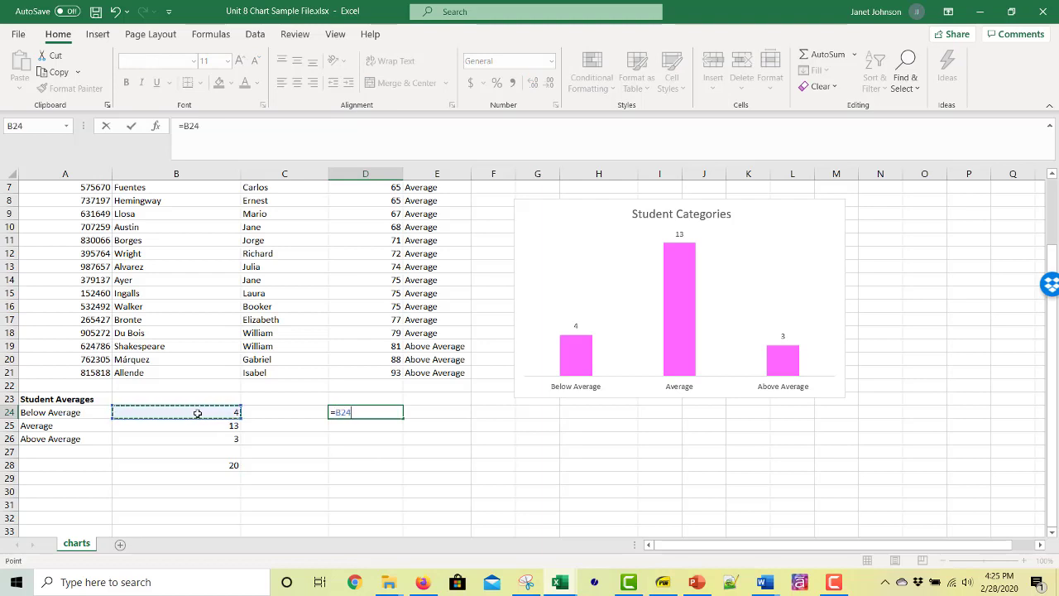
{"action": "type", "text": "/"}
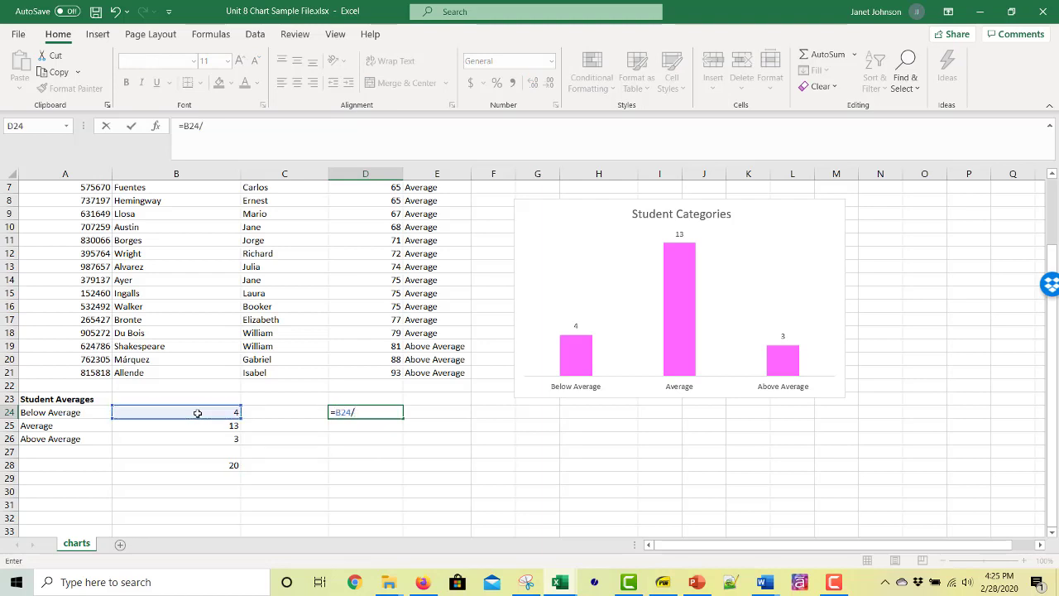
{"action": "left_click", "coordinate": [203, 468]}
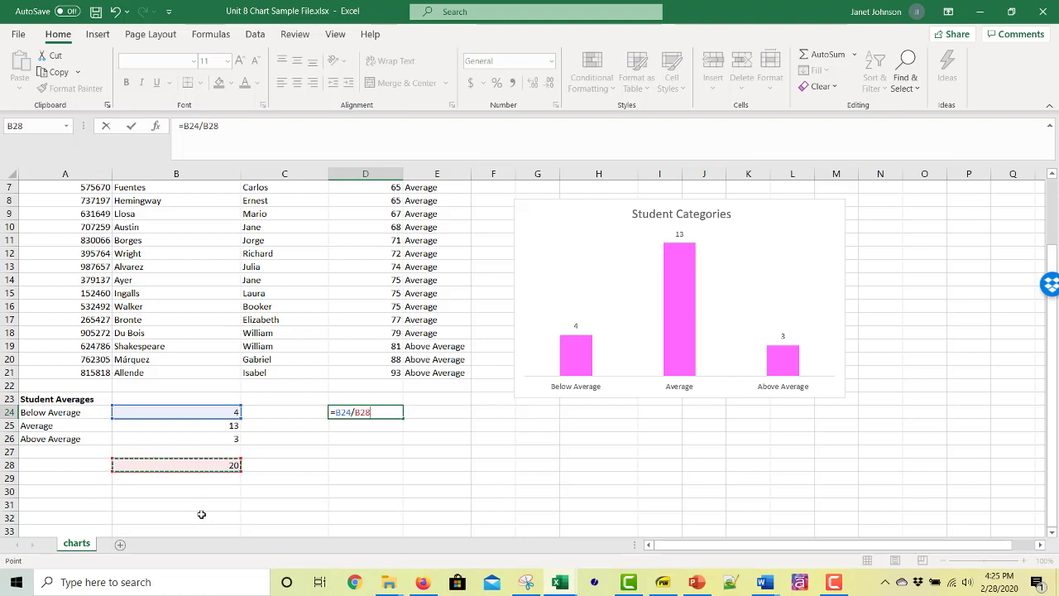
{"action": "left_click", "coordinate": [212, 126]}
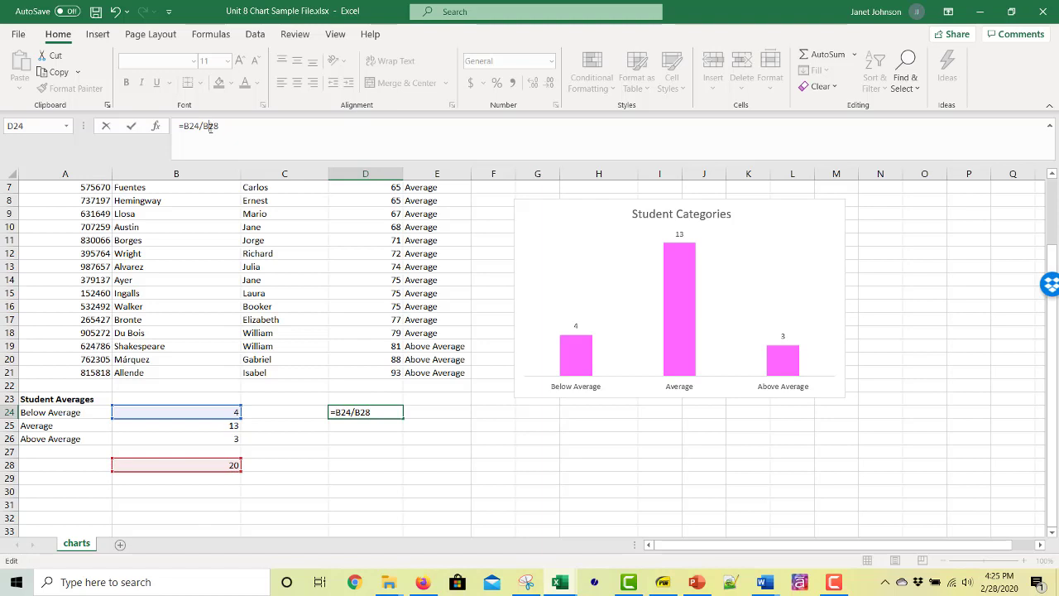
{"action": "type", "text": "$"}
{"action": "key", "text": "Return"}
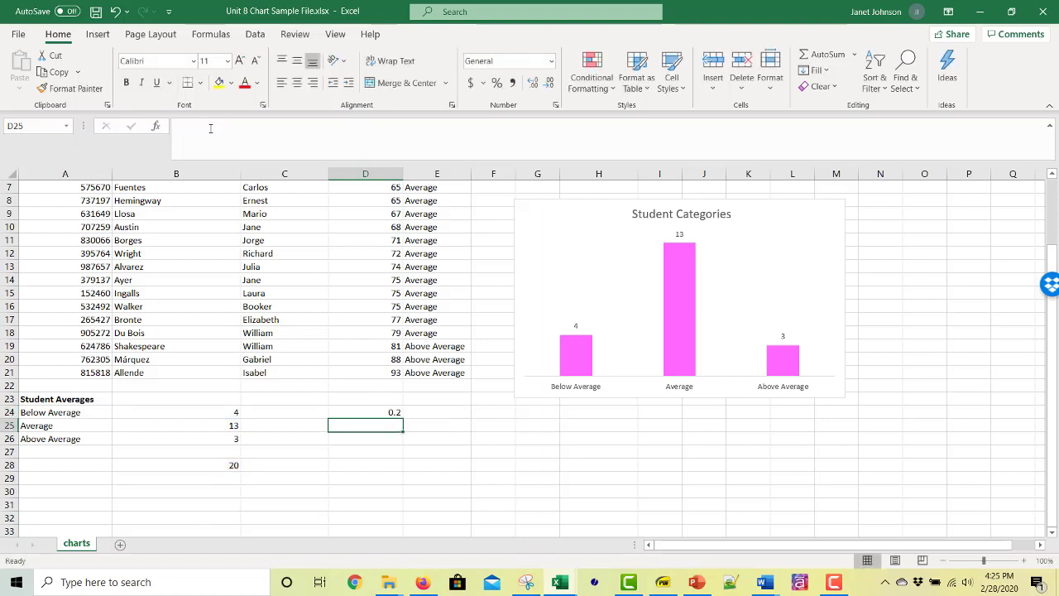
Copy the share formula from D24 down to D26 and format D24:D26 as percentages.
{"action": "left_click", "coordinate": [370, 411]}
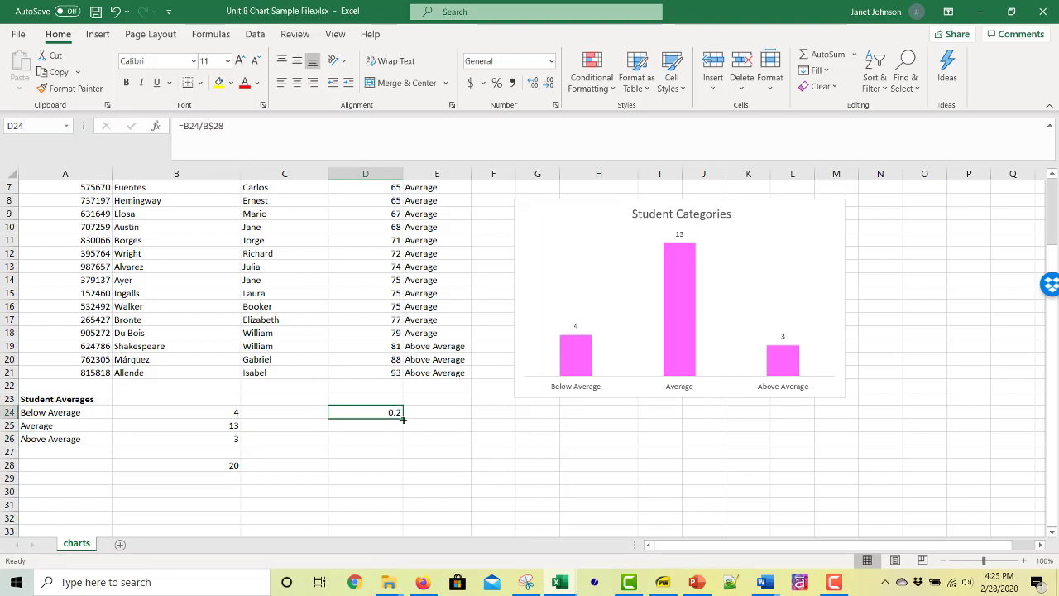
{"action": "left_click_drag", "start_coordinate": [402, 419], "coordinate": [399, 445]}
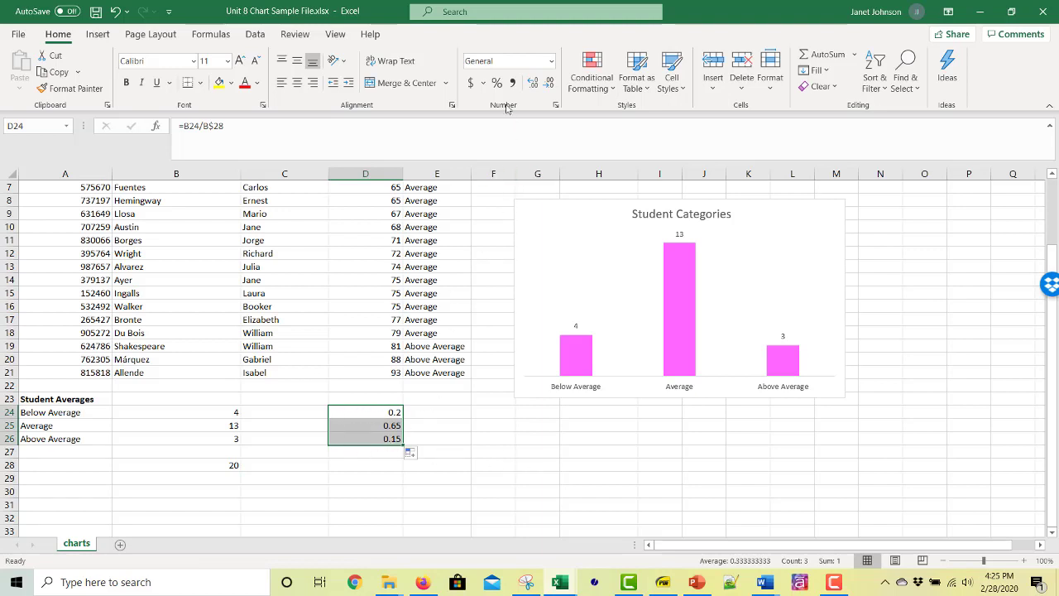
{"action": "left_click", "coordinate": [497, 83]}
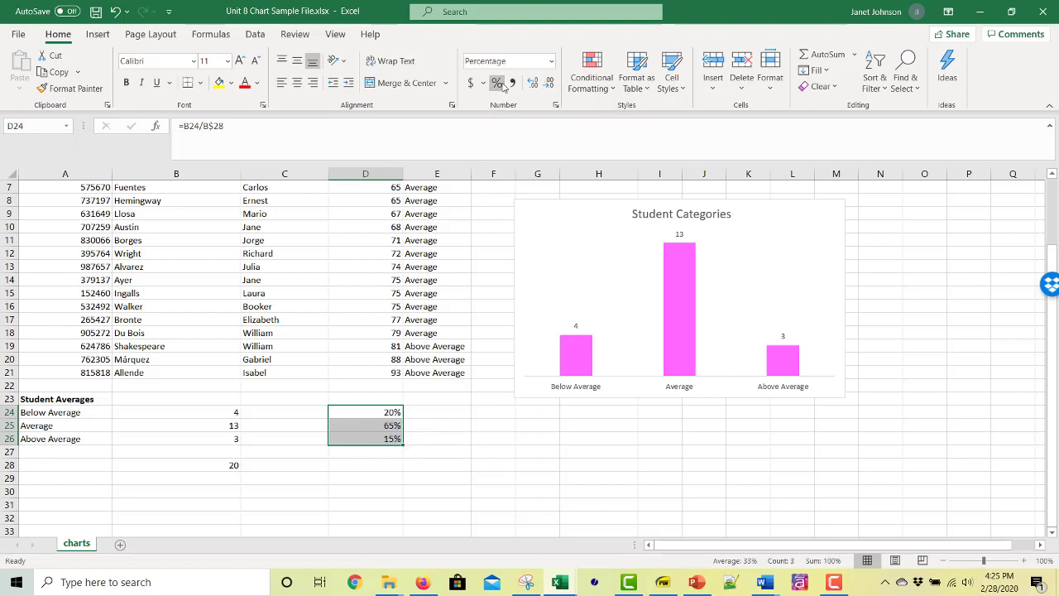
{"action": "left_click", "coordinate": [450, 475]}
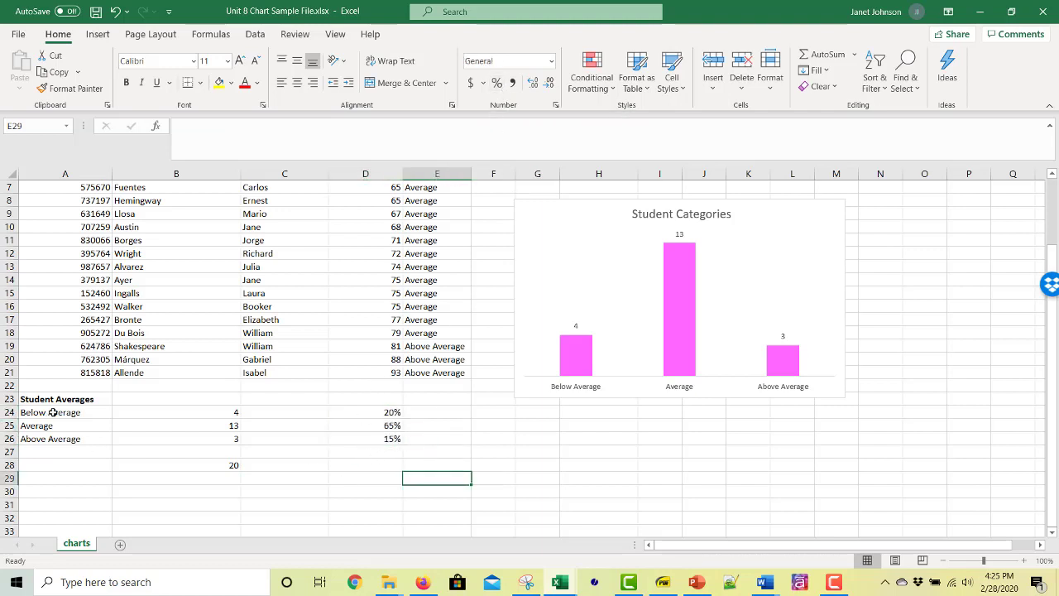
Copy the three category labels from A24:A26 into C24:C26, beside the percentages.
{"action": "left_click_drag", "start_coordinate": [52, 412], "coordinate": [50, 439]}
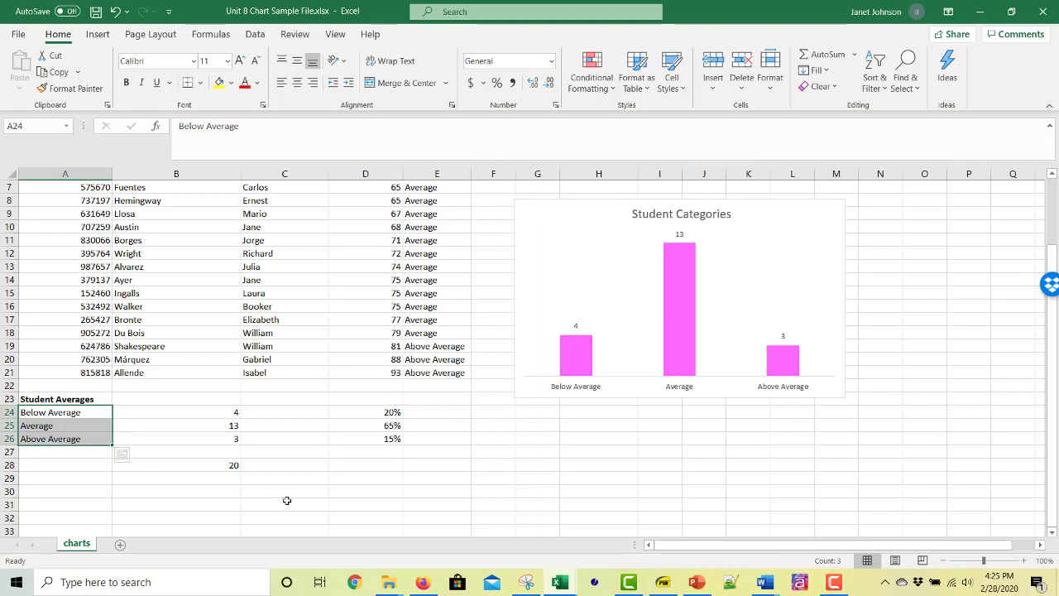
{"action": "key", "text": "ctrl+c"}
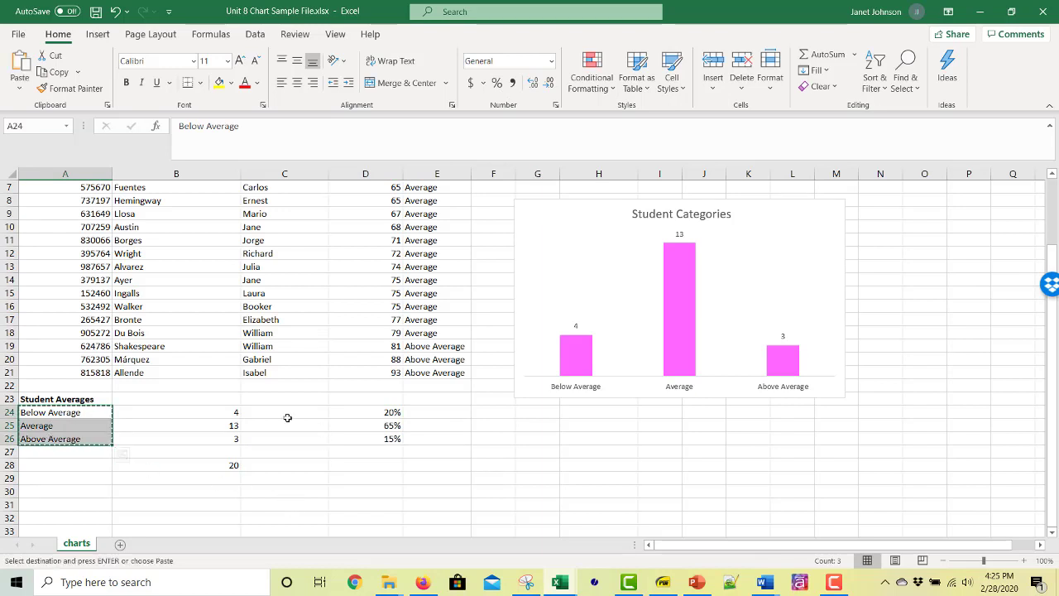
{"action": "left_click", "coordinate": [287, 413]}
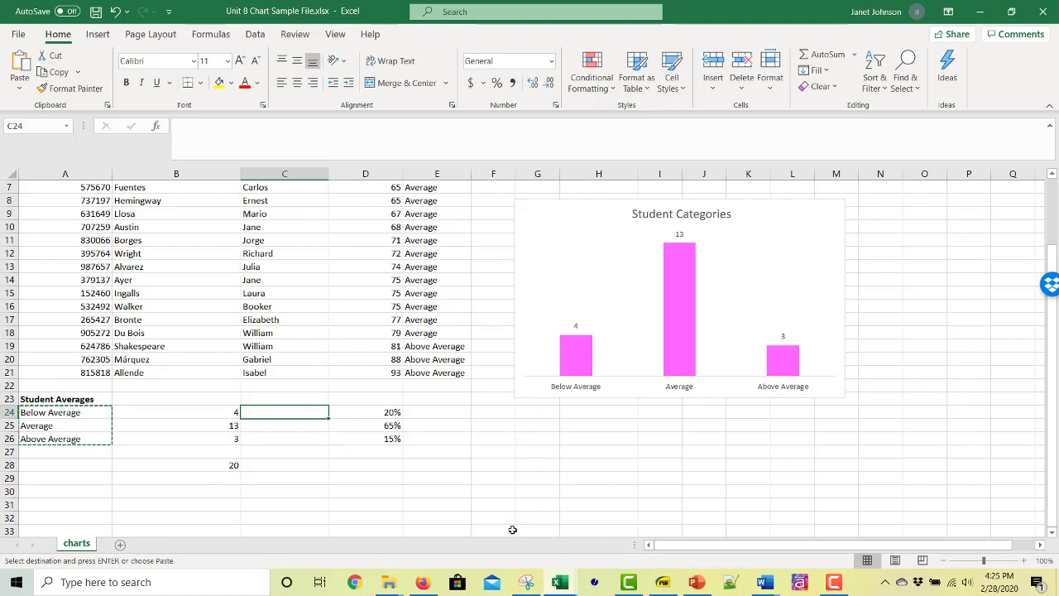
{"action": "key", "text": "ctrl+v"}
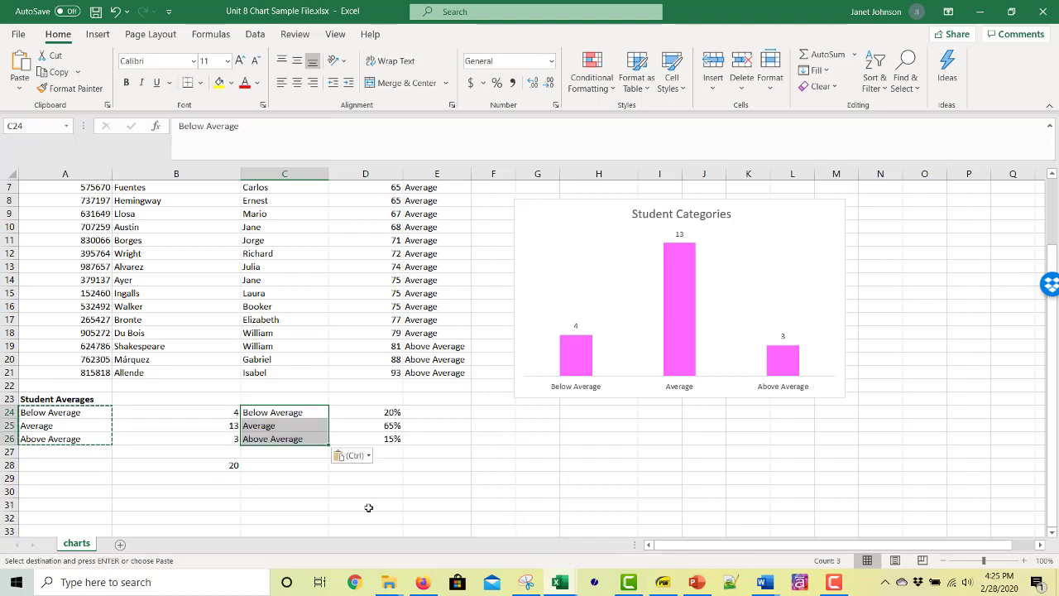
{"action": "left_click", "coordinate": [456, 483]}
{"action": "left_click_drag", "start_coordinate": [300, 414], "coordinate": [388, 441]}
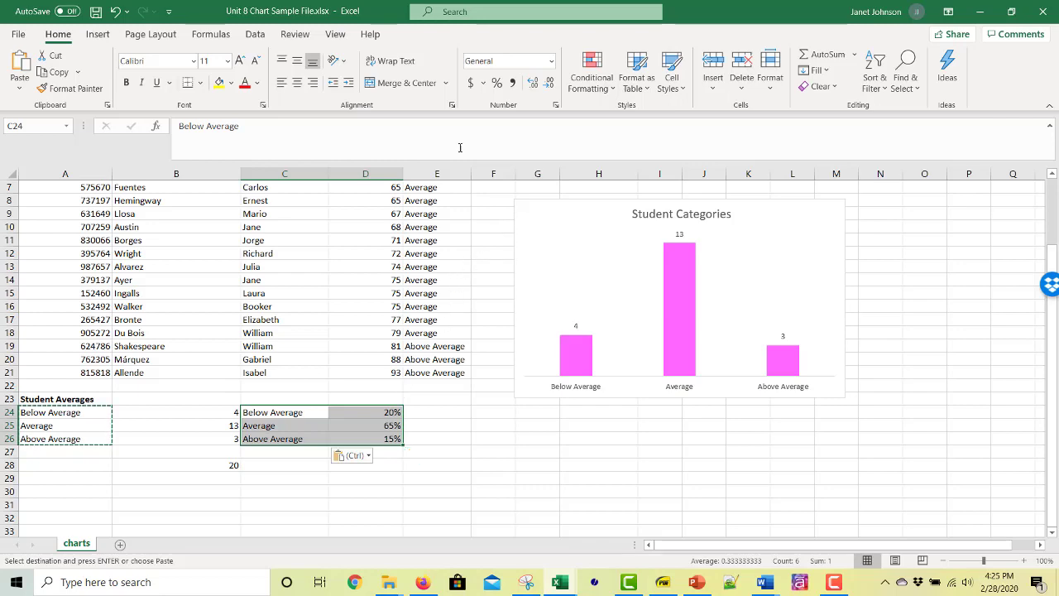
{"action": "left_click", "coordinate": [96, 35]}
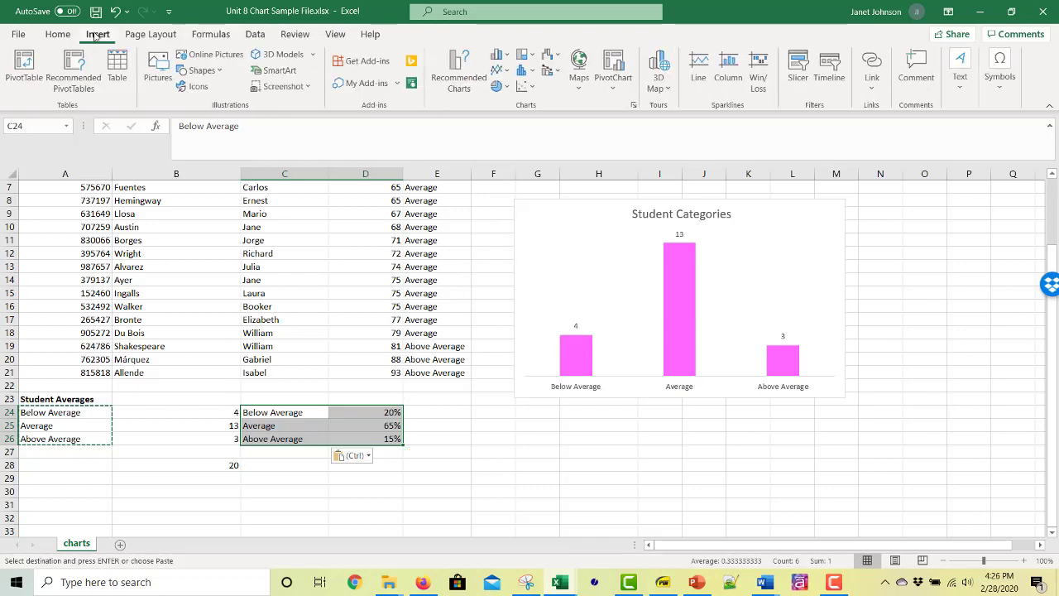
{"action": "left_click", "coordinate": [459, 83]}
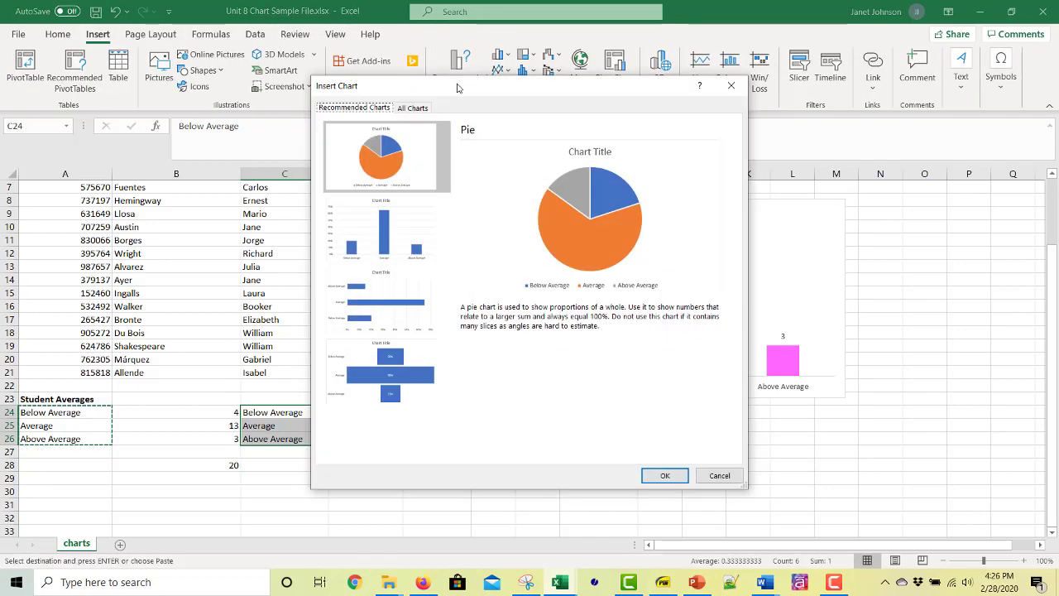
{"action": "left_click", "coordinate": [413, 240]}
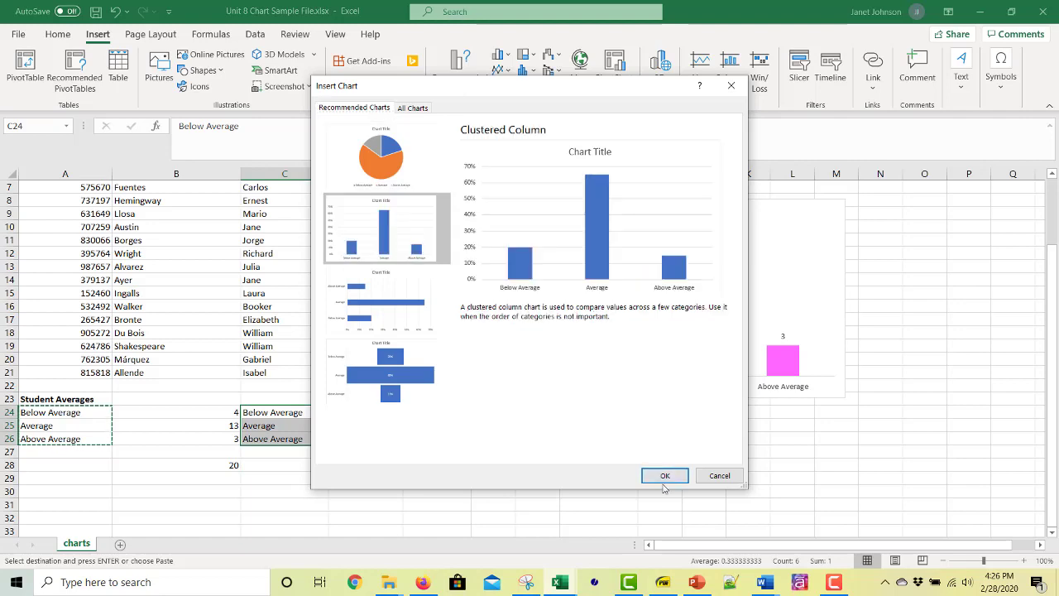
{"action": "left_click", "coordinate": [720, 476]}
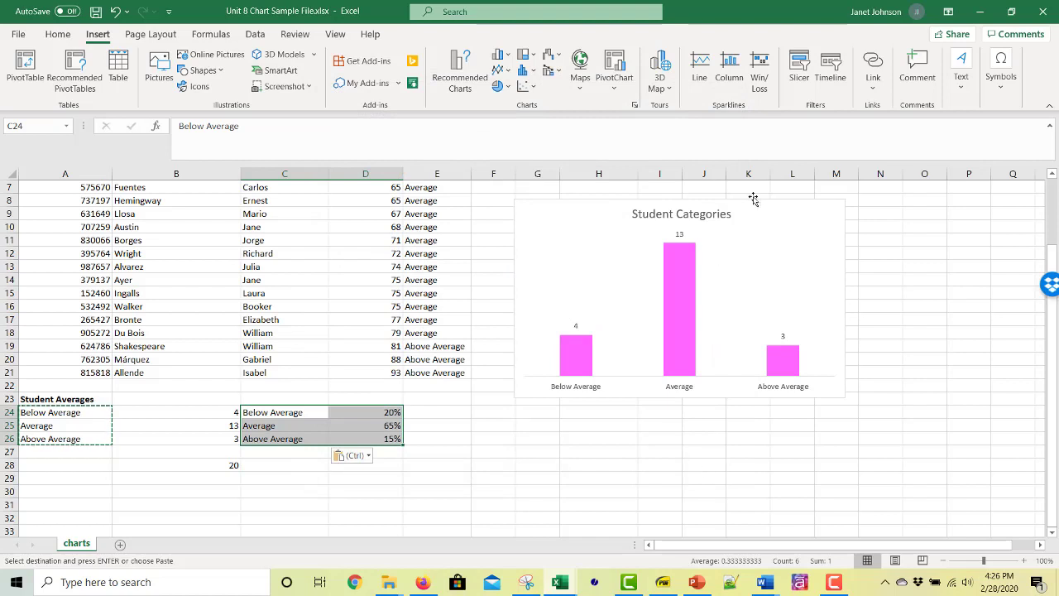
Save the Student Categories chart's formatting as a chart template named "pink bars".
{"action": "left_click", "coordinate": [783, 206]}
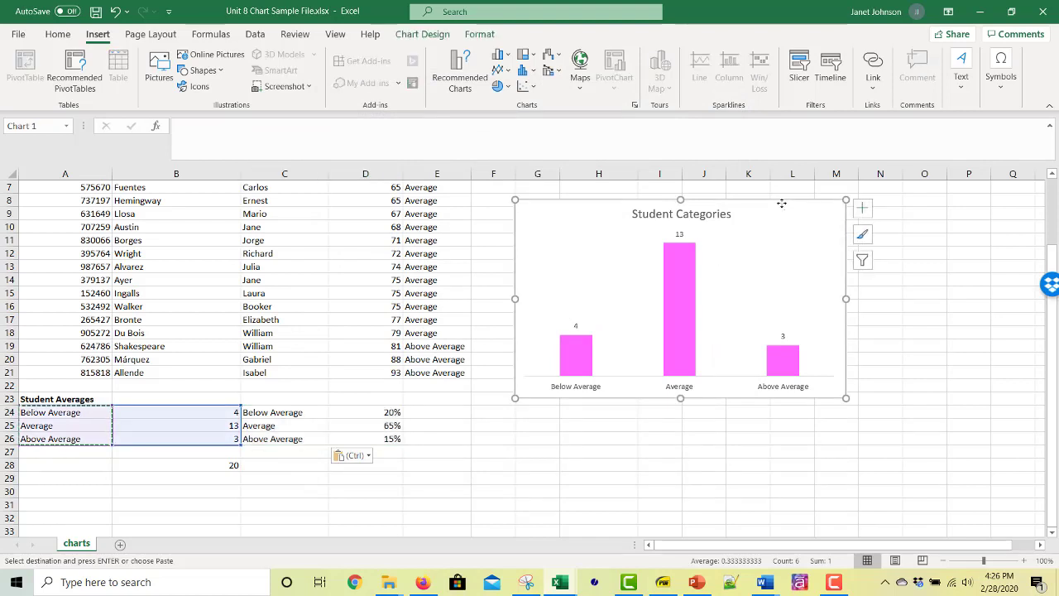
{"action": "right_click", "coordinate": [781, 205]}
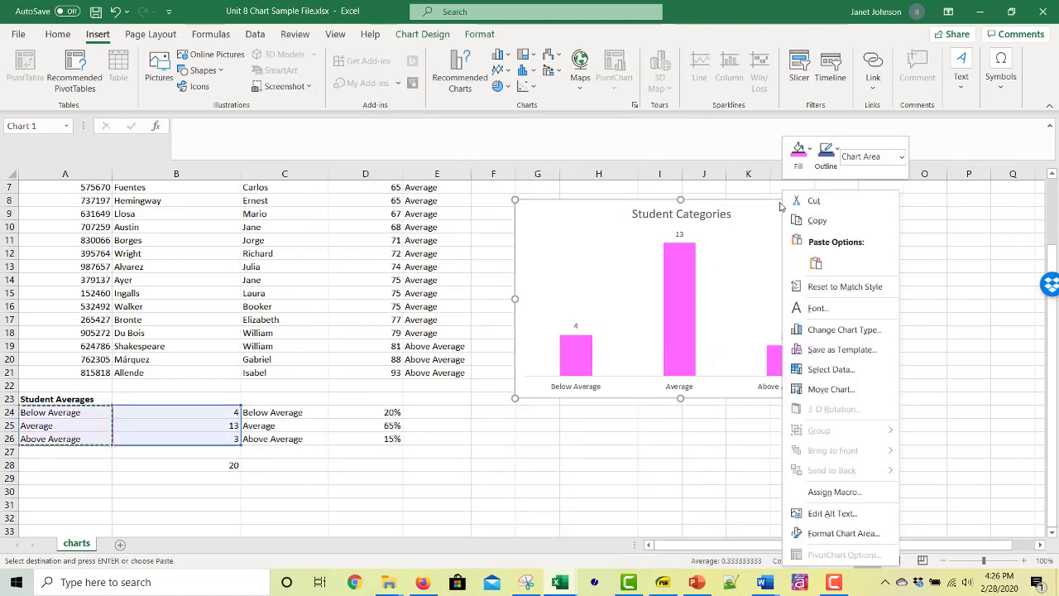
{"action": "left_click", "coordinate": [816, 351]}
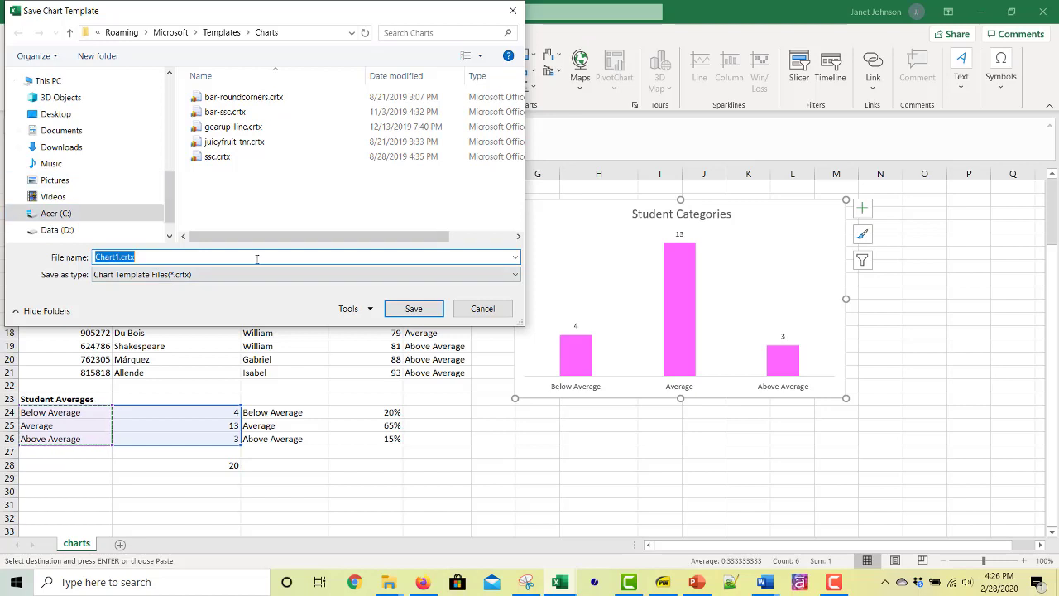
{"action": "type", "text": "pink bars"}
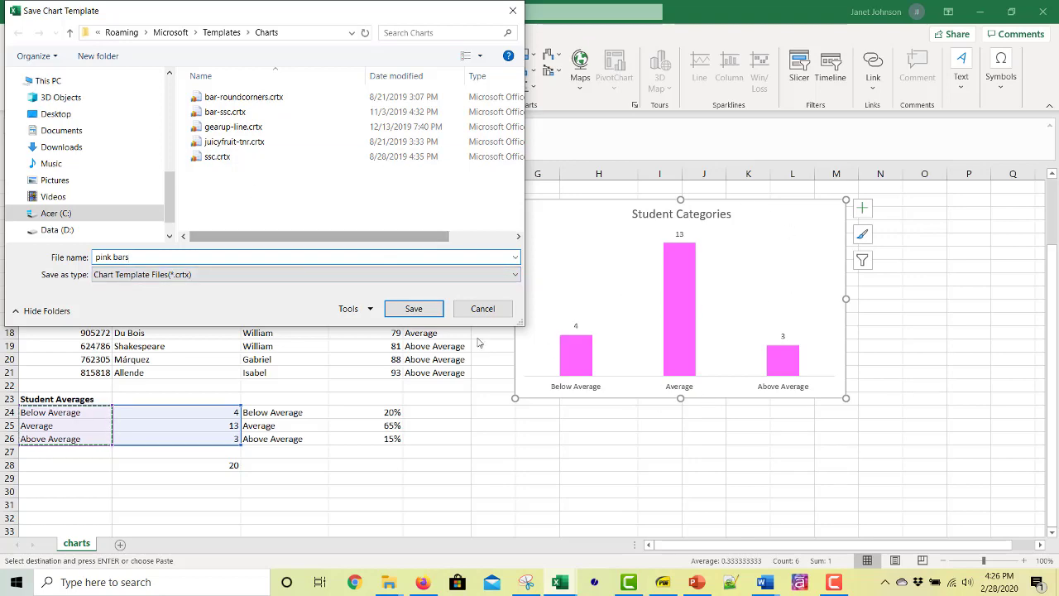
{"action": "left_click", "coordinate": [414, 309]}
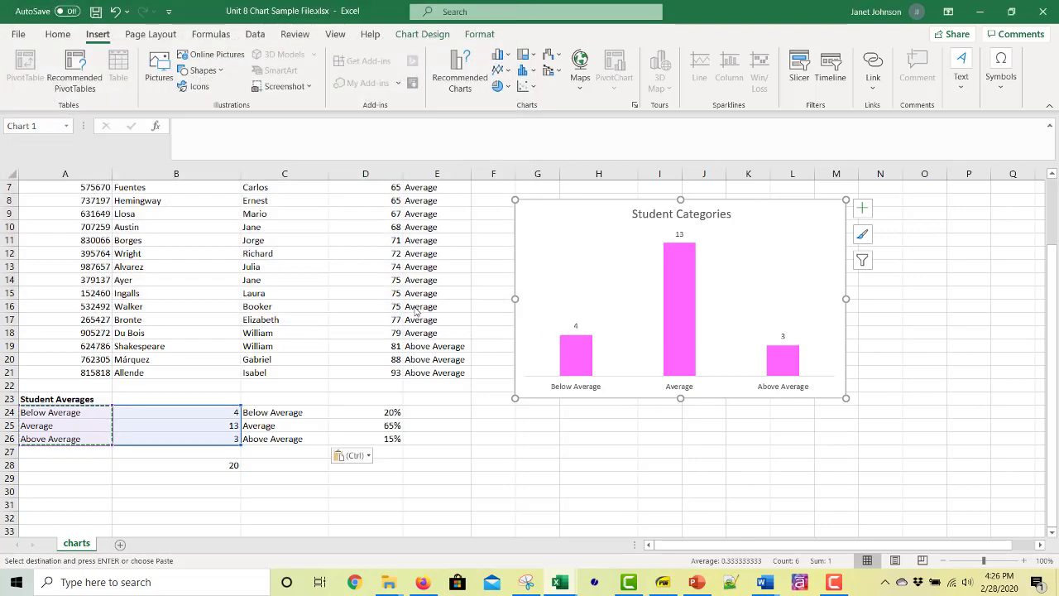
{"action": "left_click", "coordinate": [648, 447]}
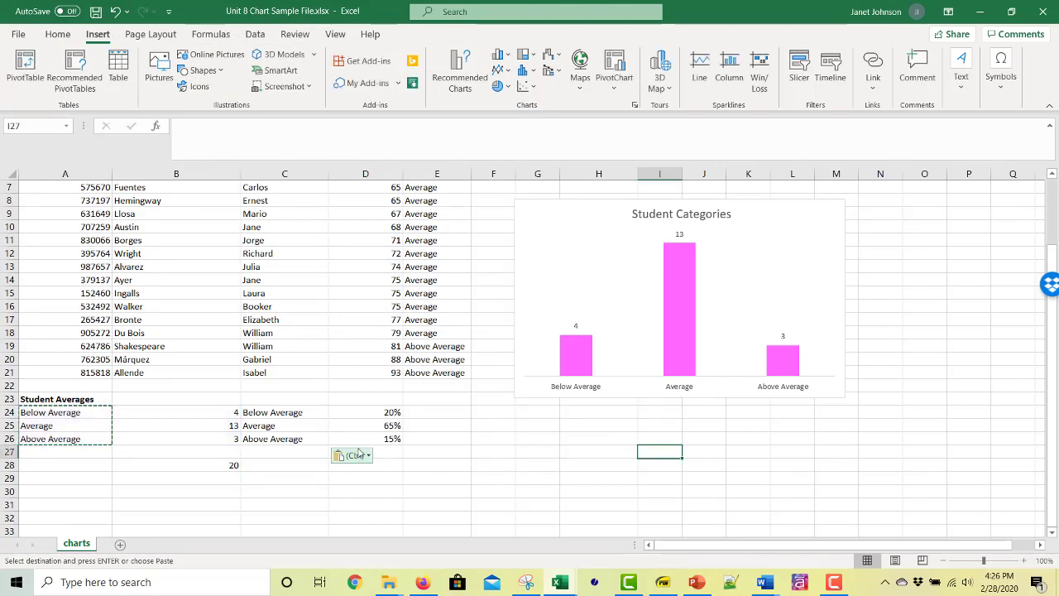
Insert a chart of the category percentages in C24:D26 using the saved "pink bars" template.
{"action": "left_click_drag", "start_coordinate": [290, 414], "coordinate": [366, 437]}
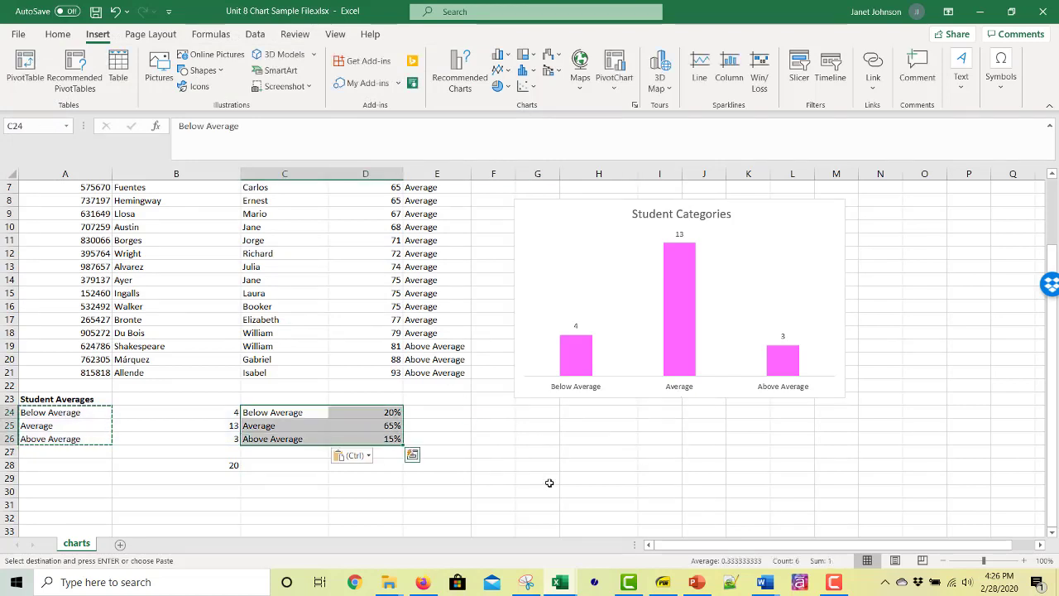
{"action": "left_click", "coordinate": [461, 81]}
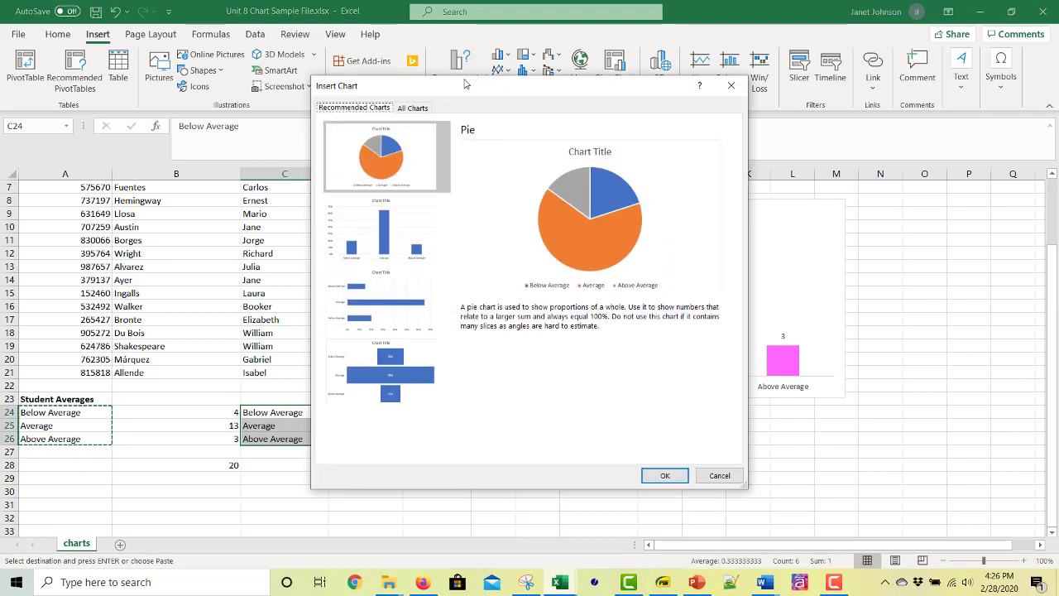
{"action": "left_click", "coordinate": [413, 109]}
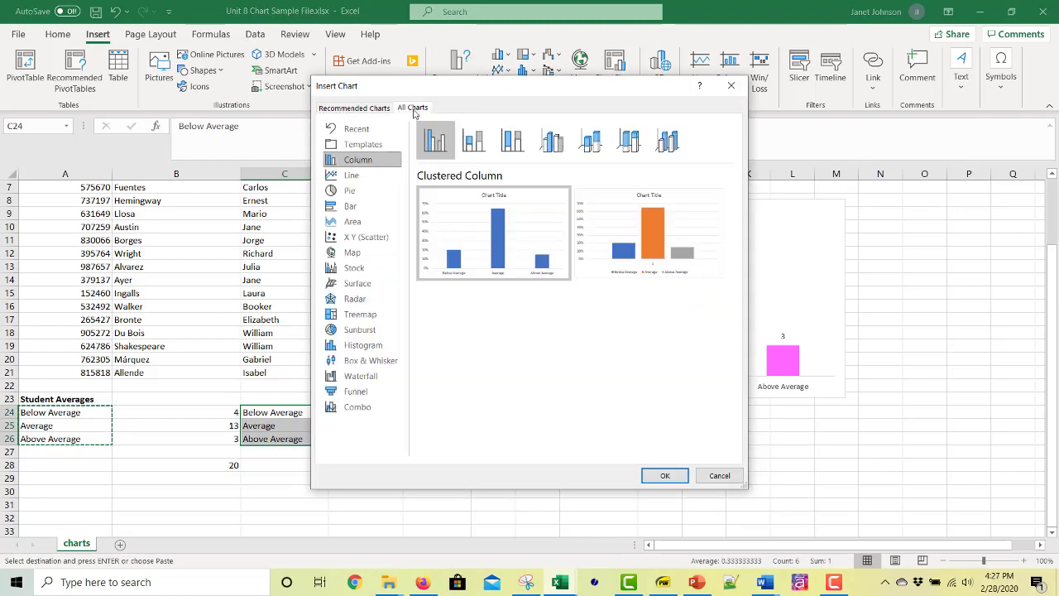
{"action": "left_click", "coordinate": [361, 147]}
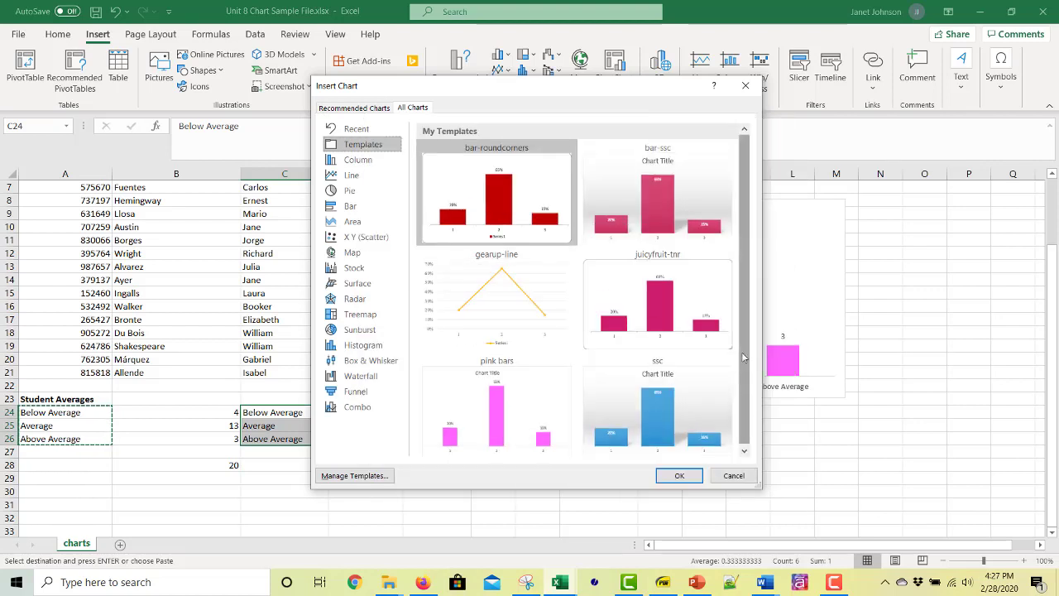
{"action": "left_click_drag", "start_coordinate": [742, 367], "coordinate": [742, 374]}
{"action": "left_click", "coordinate": [567, 374]}
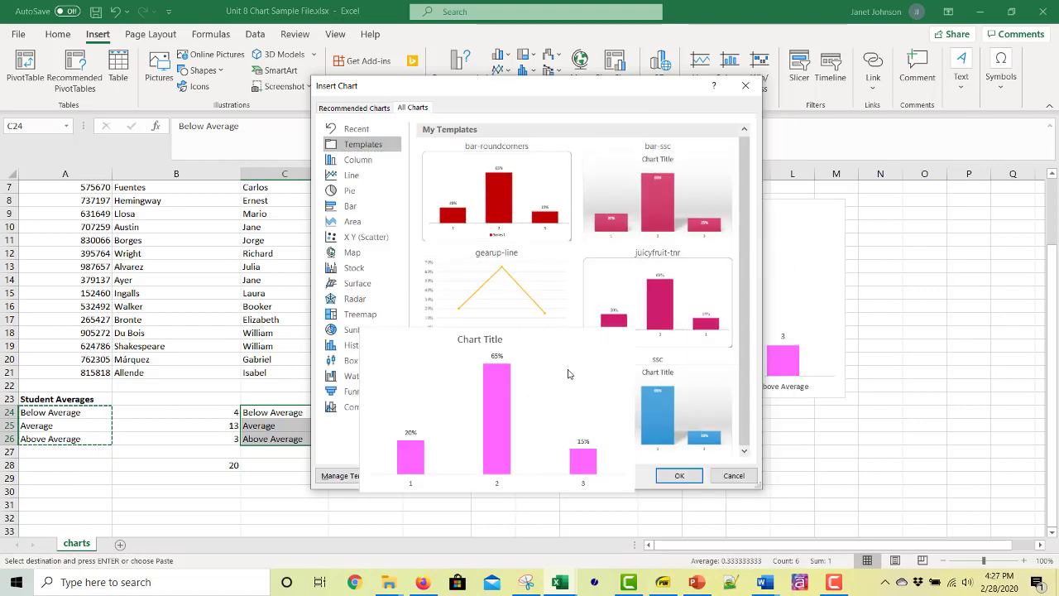
{"action": "left_click", "coordinate": [685, 479]}
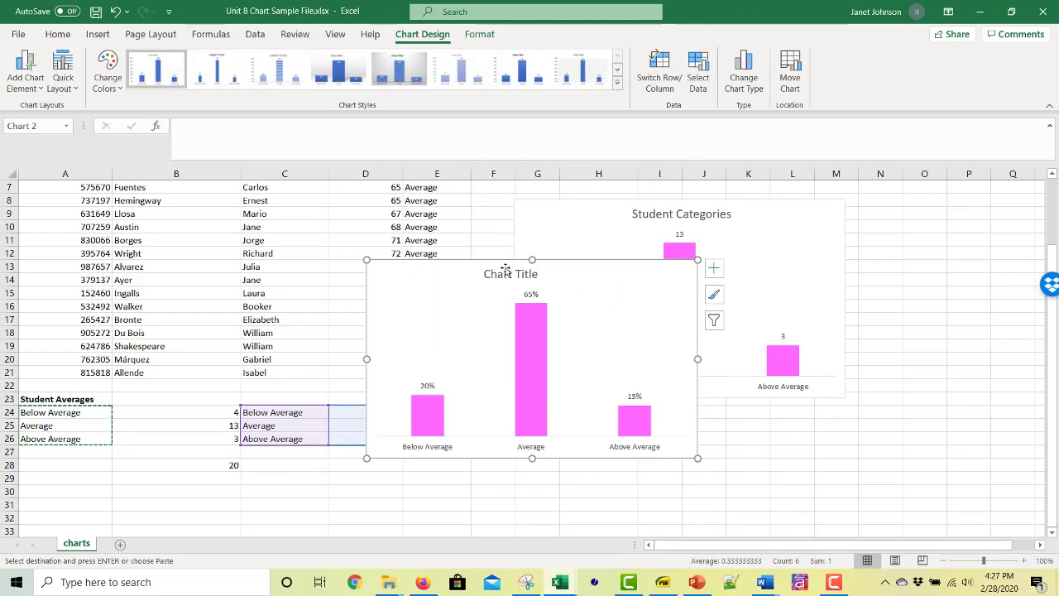
Move the new percentage chart directly below the Student Categories chart.
{"action": "left_click_drag", "start_coordinate": [487, 260], "coordinate": [618, 409]}
{"action": "scroll", "coordinate": [916, 431], "scroll_direction": "down", "scroll_amount": 3}
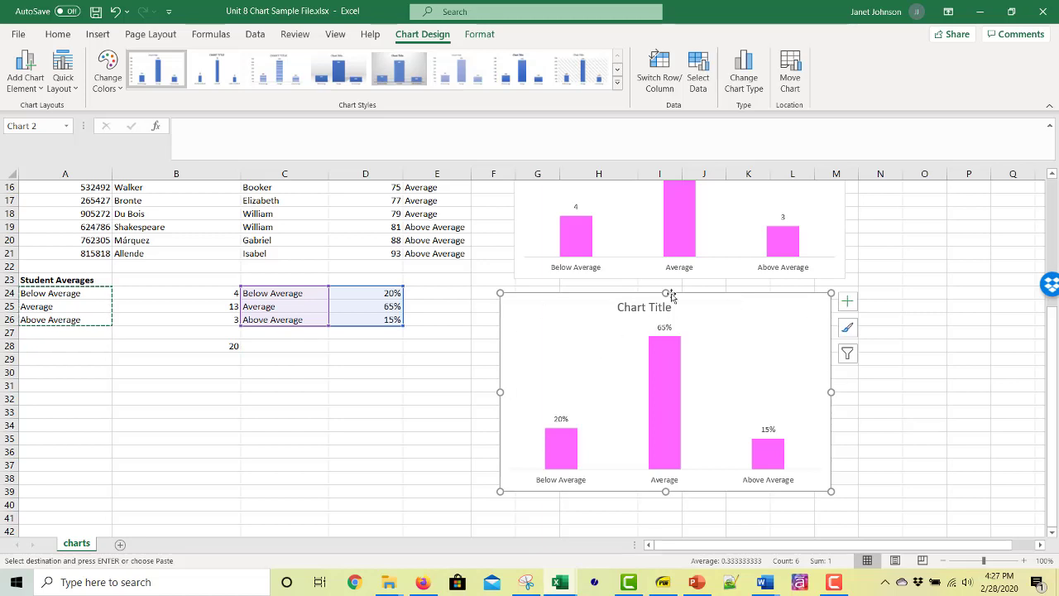
{"action": "left_click", "coordinate": [936, 466]}
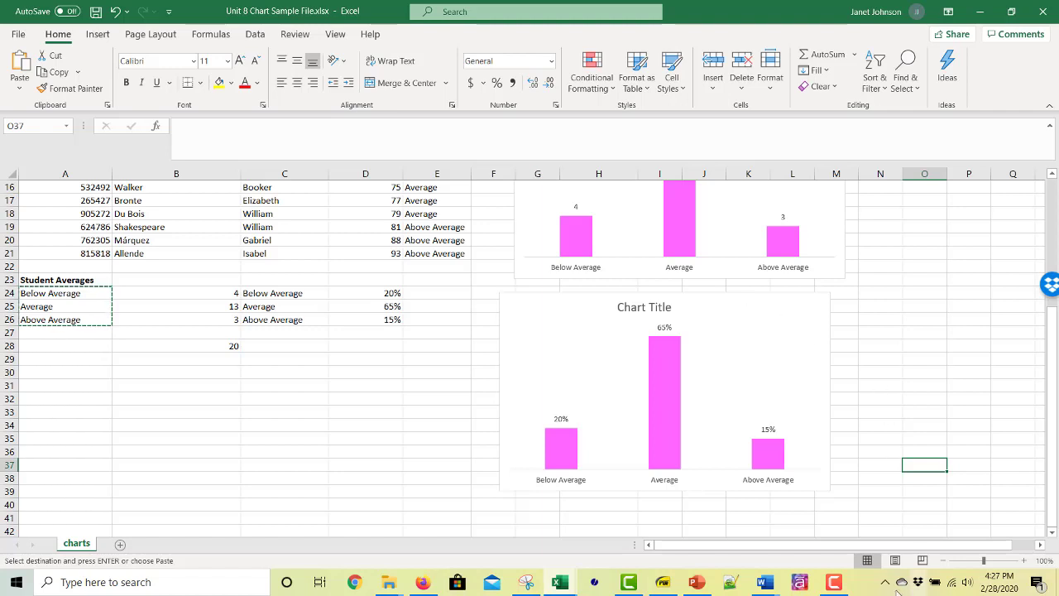
Fill only the Below Average column of the percentage chart with the standard dark red.
{"action": "scroll", "coordinate": [935, 313], "scroll_direction": "down", "scroll_amount": 1}
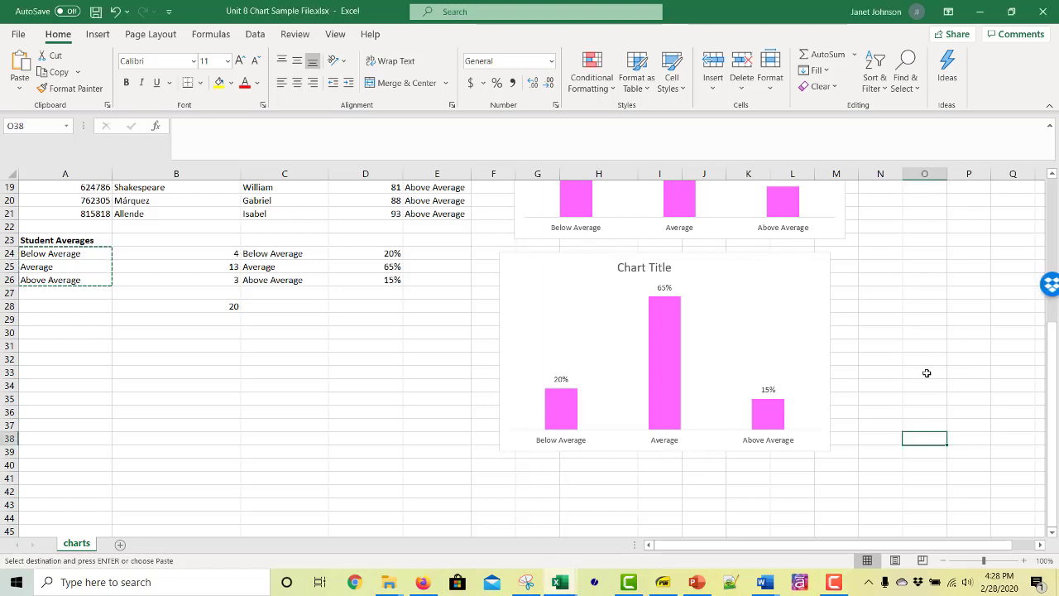
{"action": "left_click", "coordinate": [667, 409]}
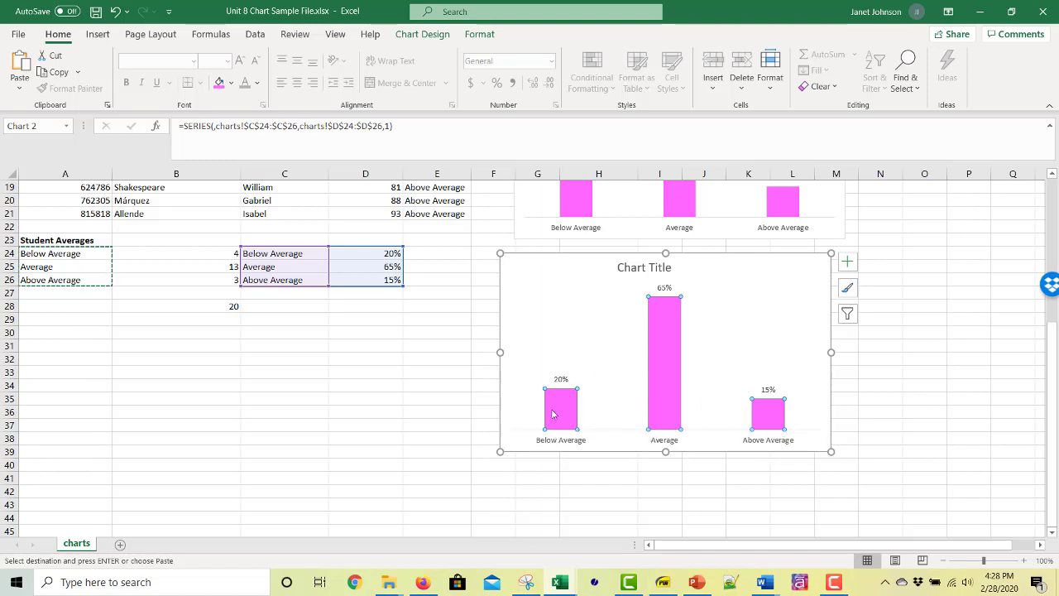
{"action": "left_click", "coordinate": [562, 398]}
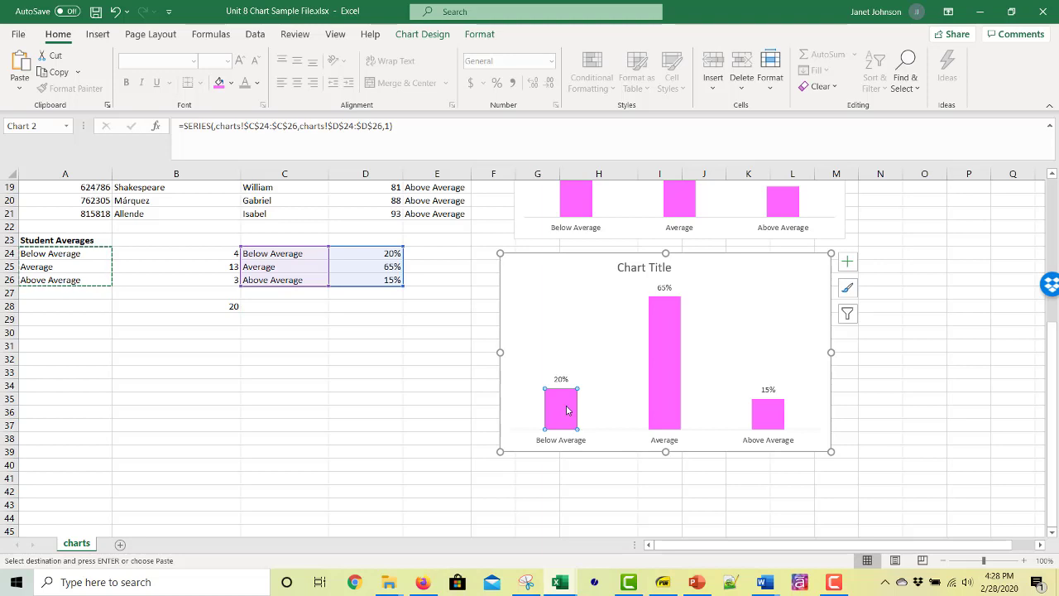
{"action": "right_click", "coordinate": [562, 412]}
{"action": "left_click", "coordinate": [587, 433]}
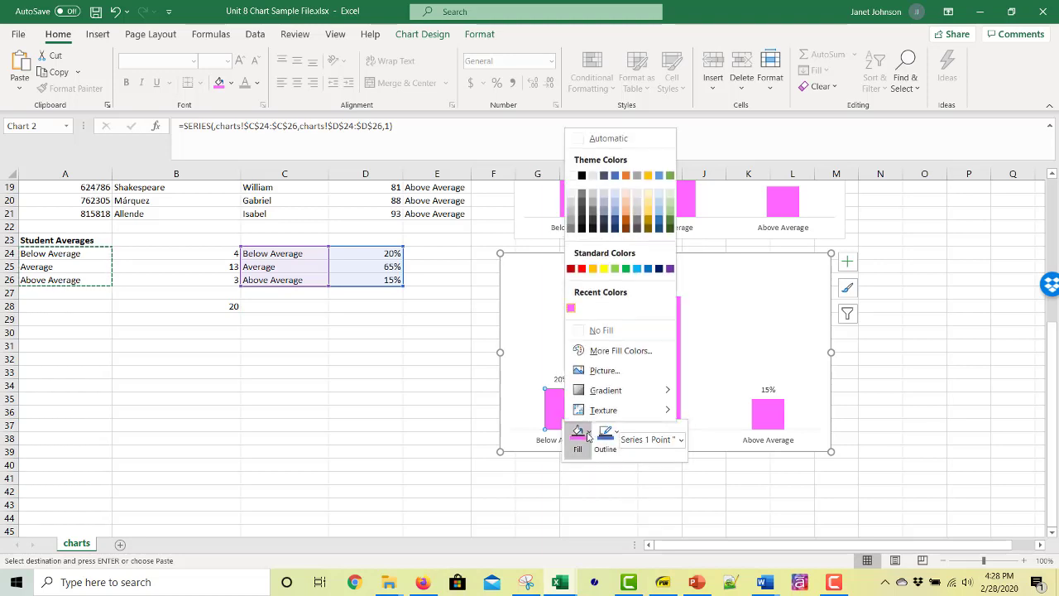
{"action": "left_click", "coordinate": [570, 269]}
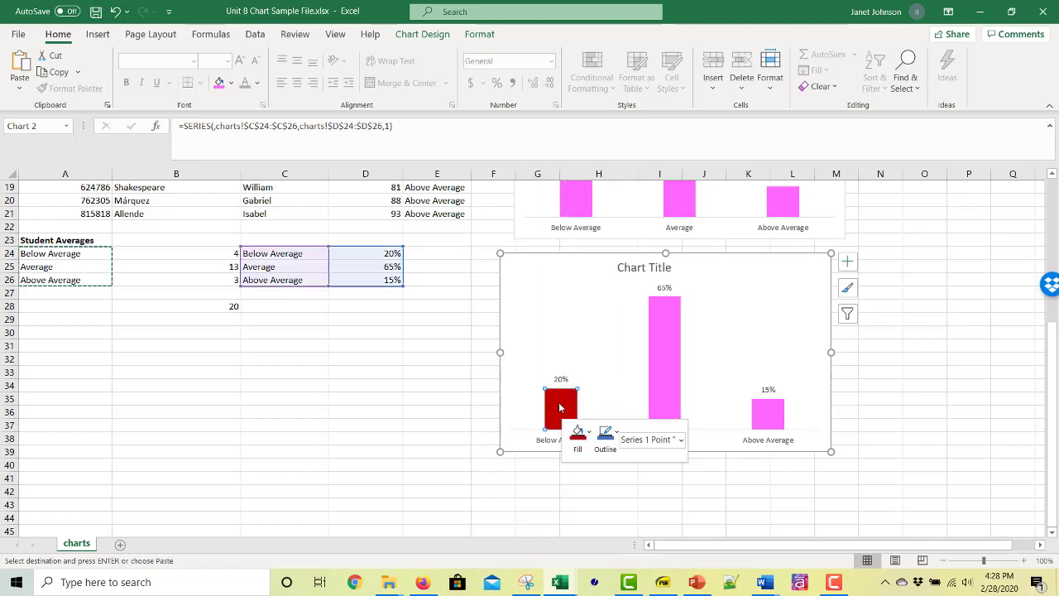
Fill only the Average column of the percentage chart with the standard yellow.
{"action": "left_click", "coordinate": [669, 380]}
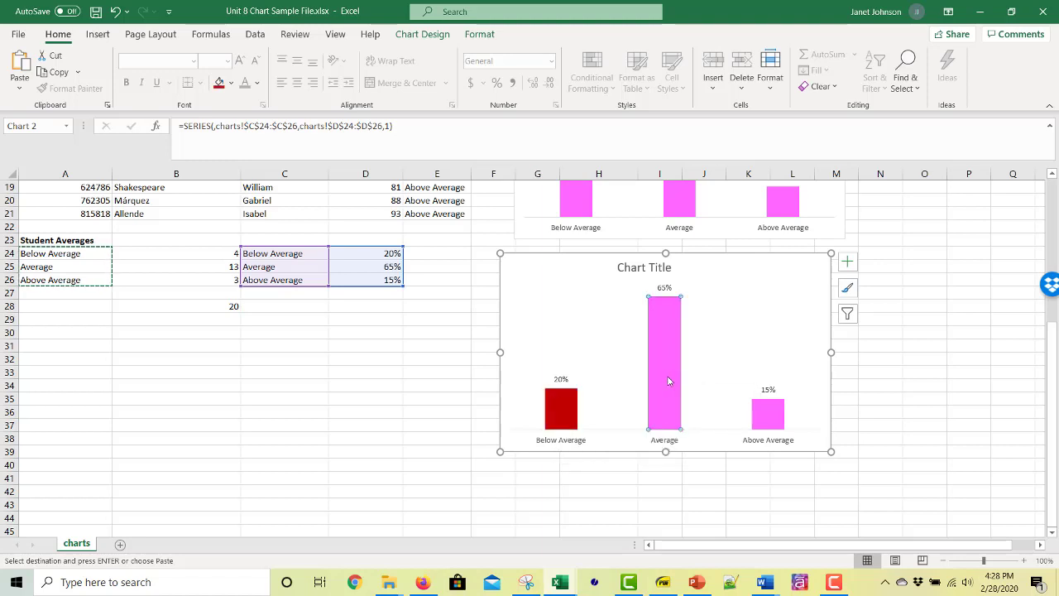
{"action": "right_click", "coordinate": [670, 381]}
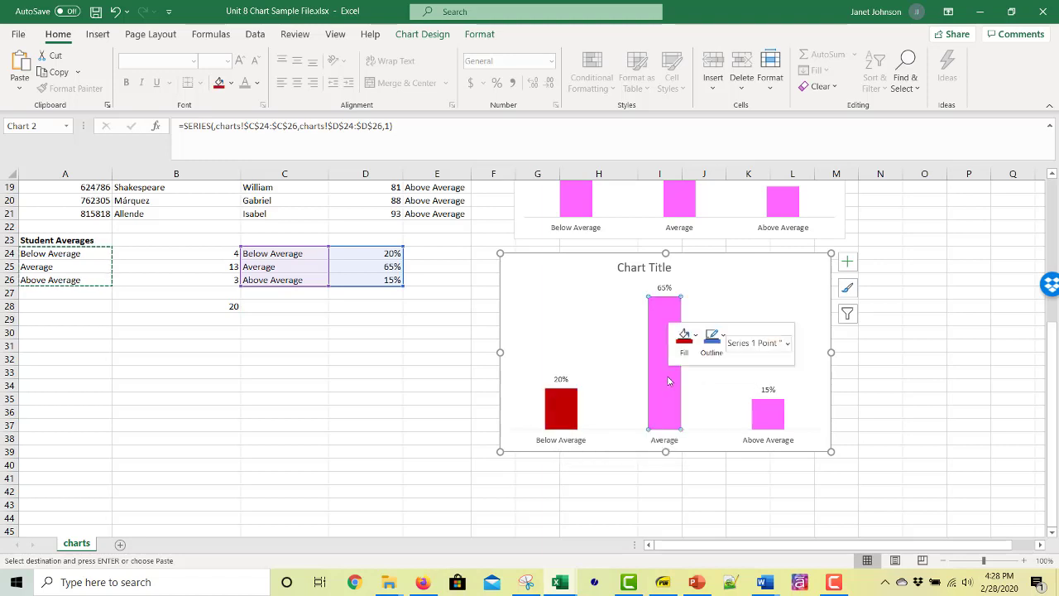
{"action": "left_click", "coordinate": [695, 340]}
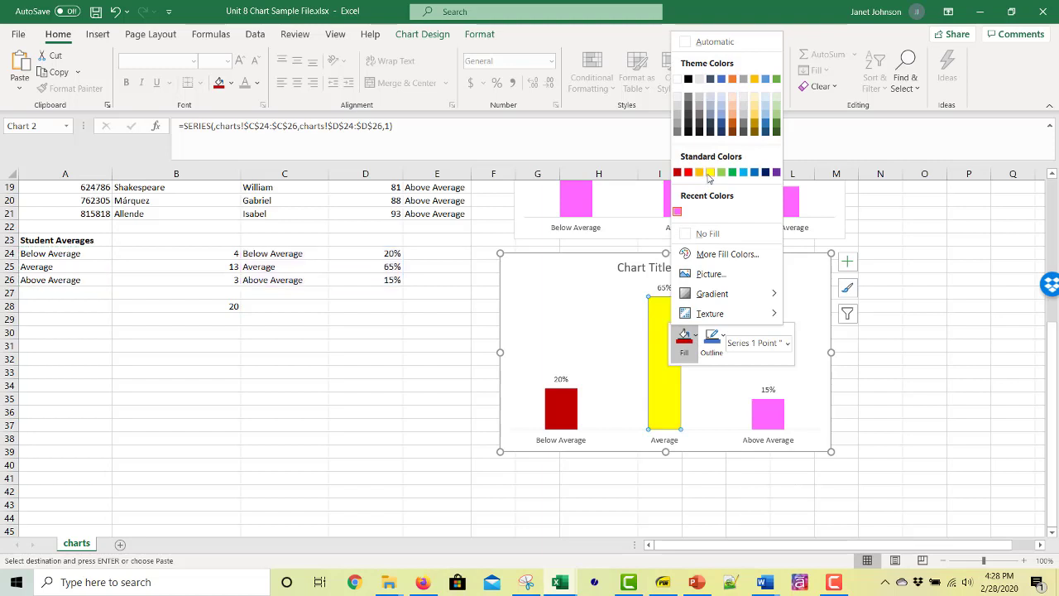
{"action": "left_click", "coordinate": [709, 173]}
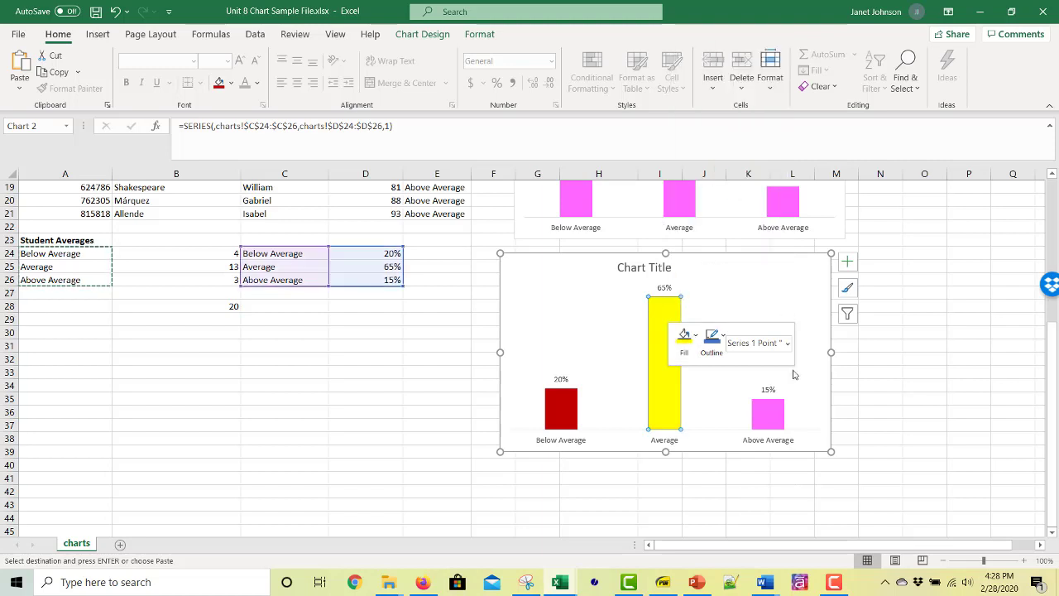
Fill only the Above Average column of the percentage chart with the standard light green, then deselect the chart.
{"action": "left_click", "coordinate": [774, 422]}
{"action": "right_click", "coordinate": [774, 422]}
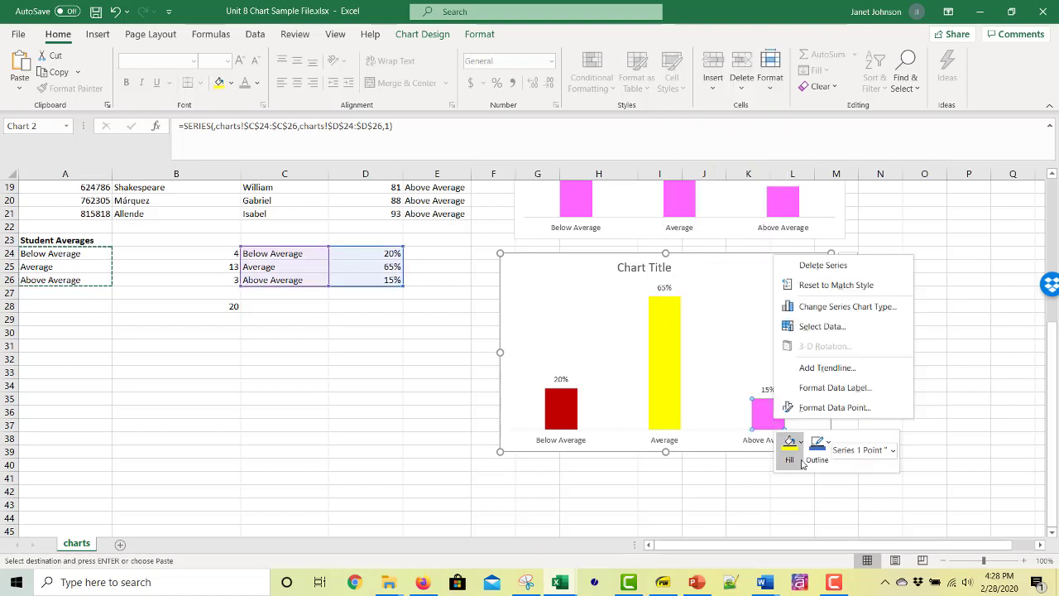
{"action": "left_click", "coordinate": [790, 446]}
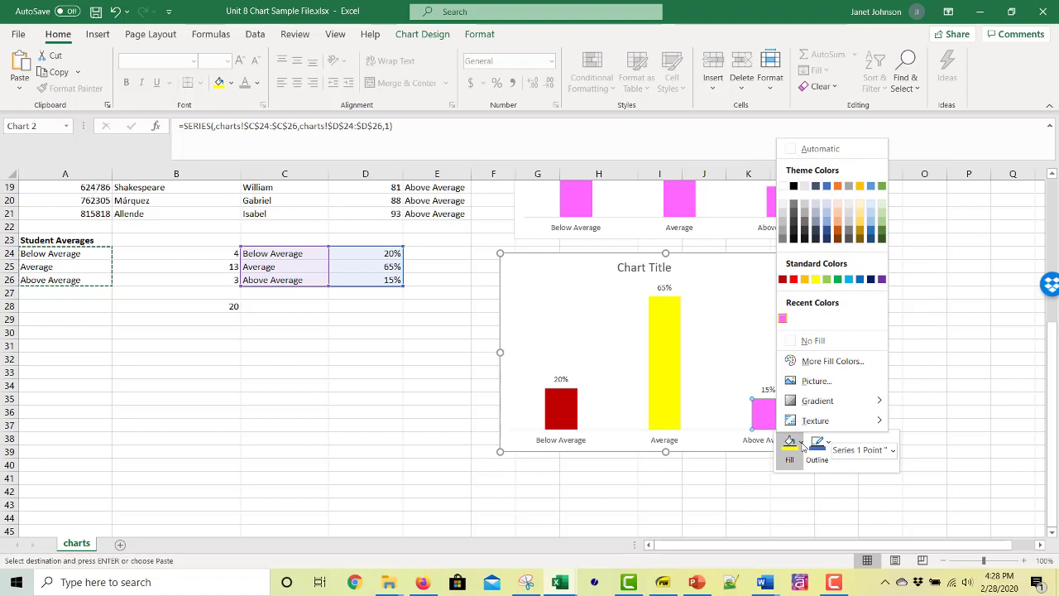
{"action": "left_click", "coordinate": [827, 280]}
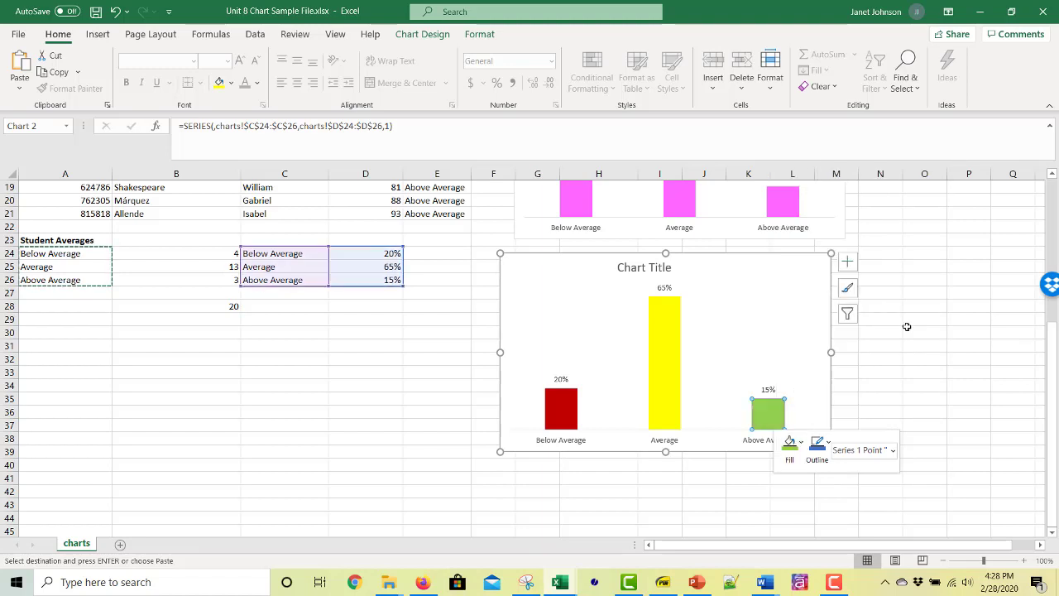
{"action": "left_click", "coordinate": [987, 372]}
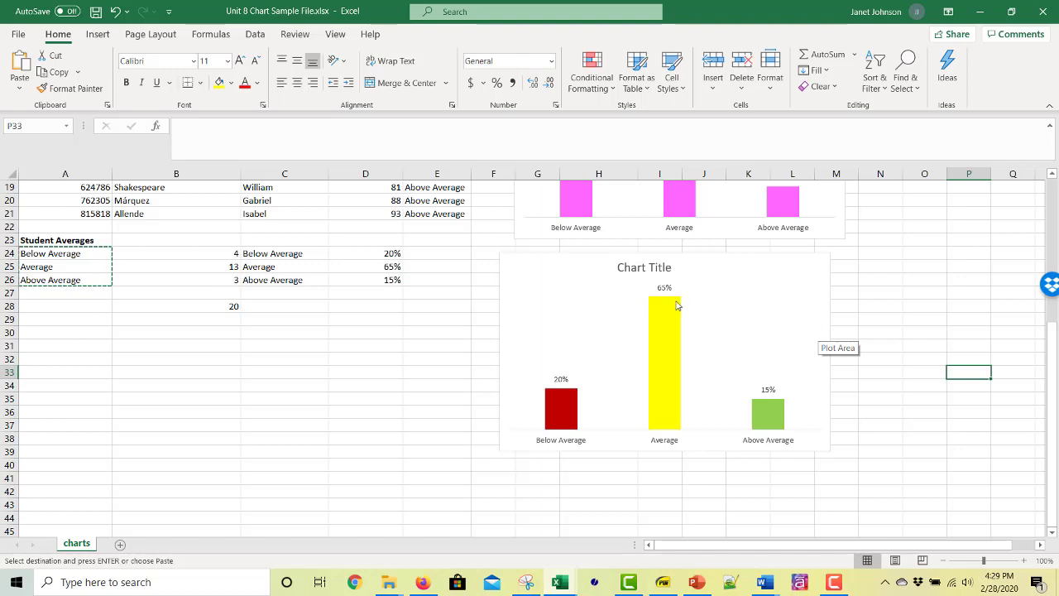
{"action": "left_click", "coordinate": [804, 255]}
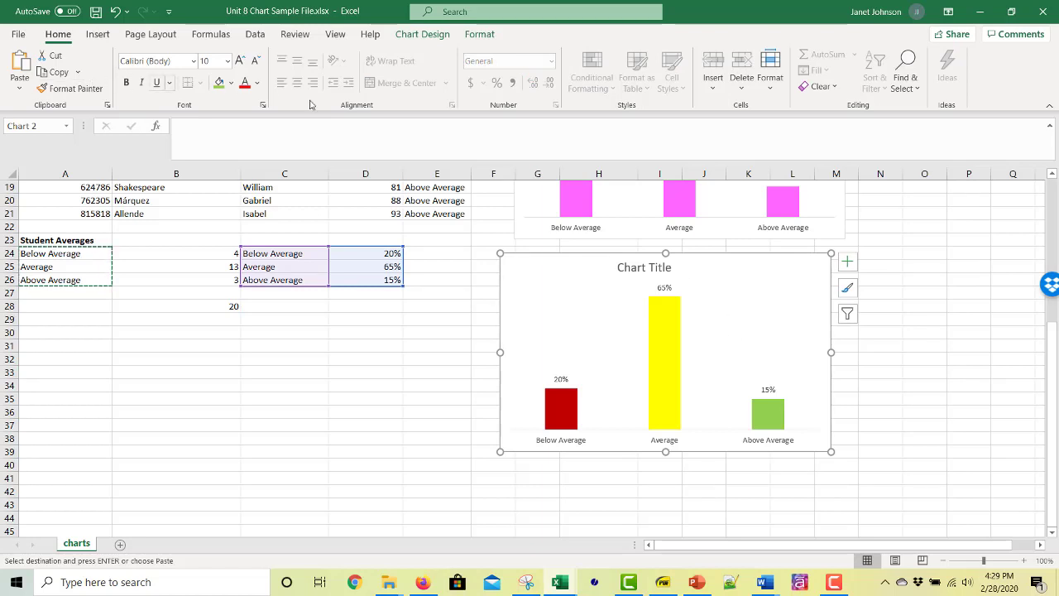
{"action": "left_click", "coordinate": [422, 33]}
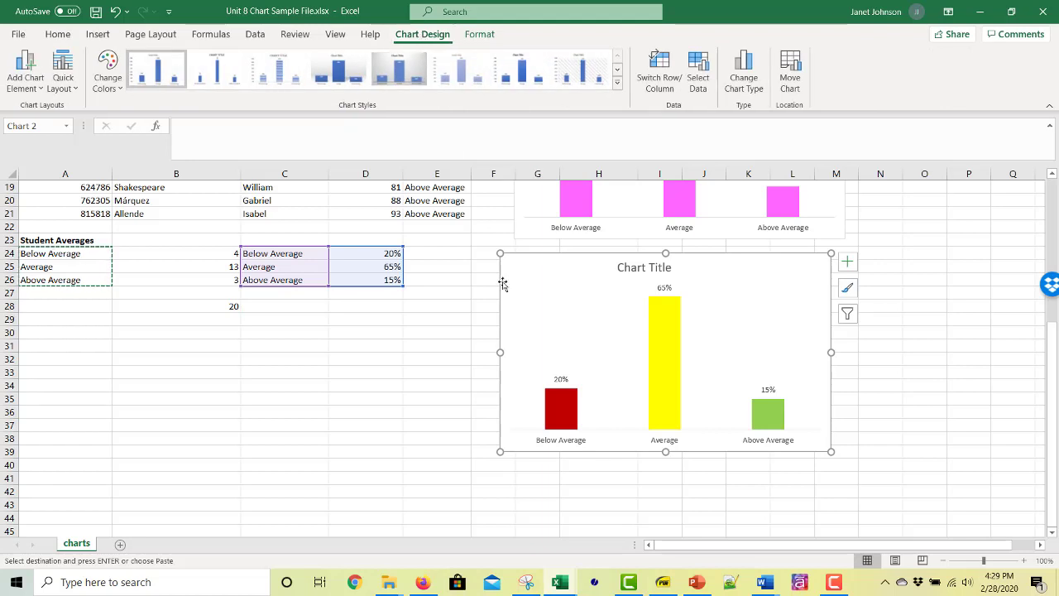
{"action": "left_click", "coordinate": [447, 383]}
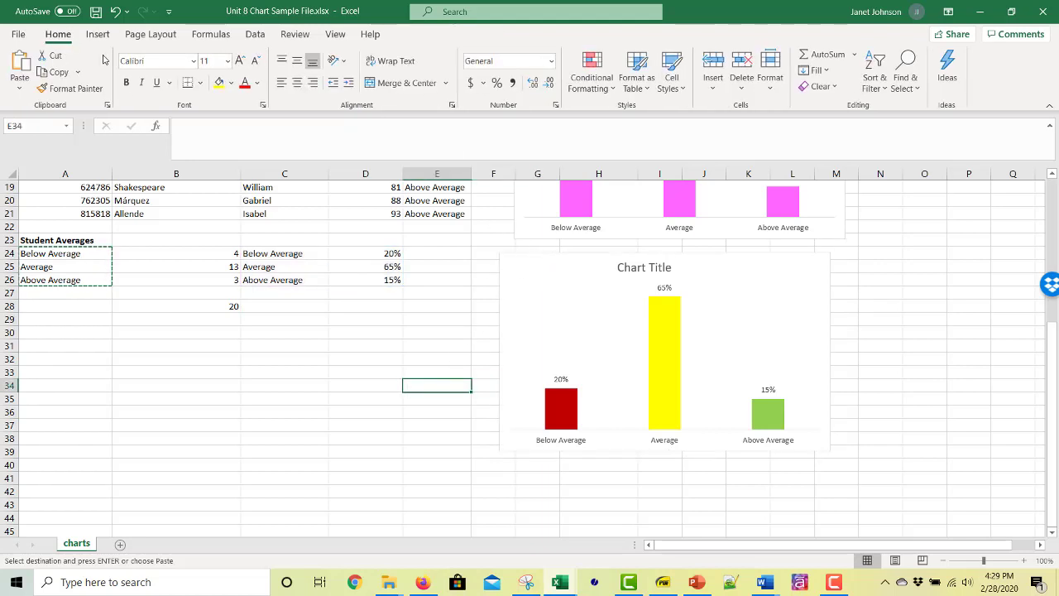
Add a data table with legend keys to the percentage chart.
{"action": "left_click", "coordinate": [583, 258]}
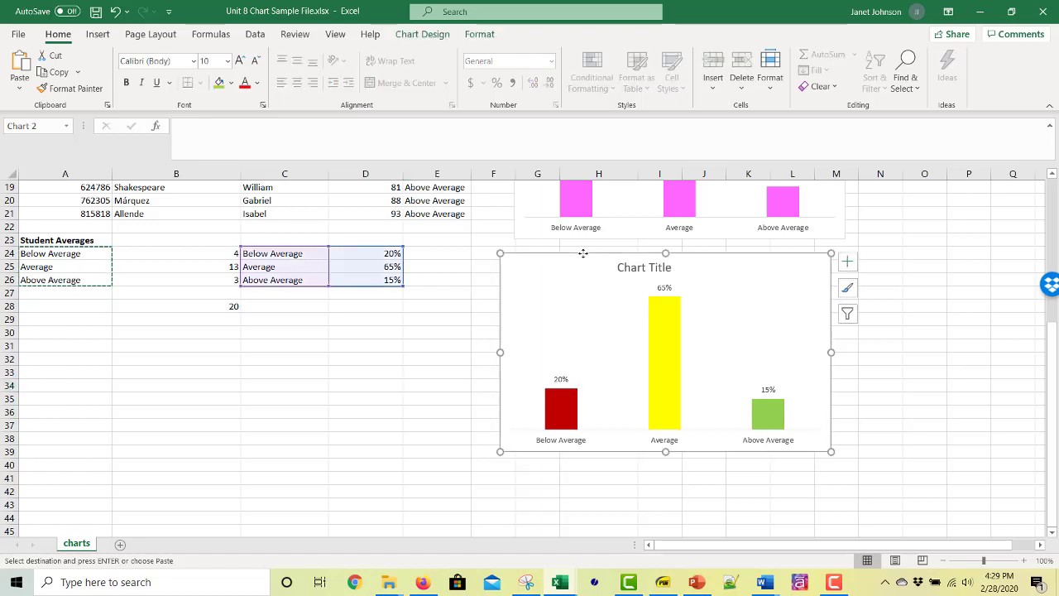
{"action": "left_click", "coordinate": [422, 36]}
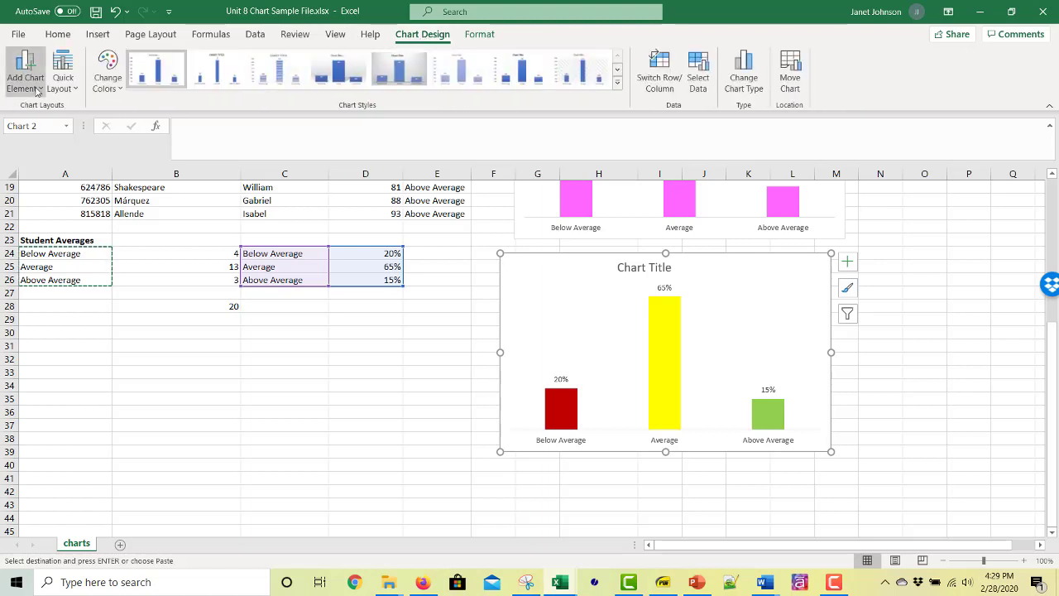
{"action": "left_click", "coordinate": [38, 90]}
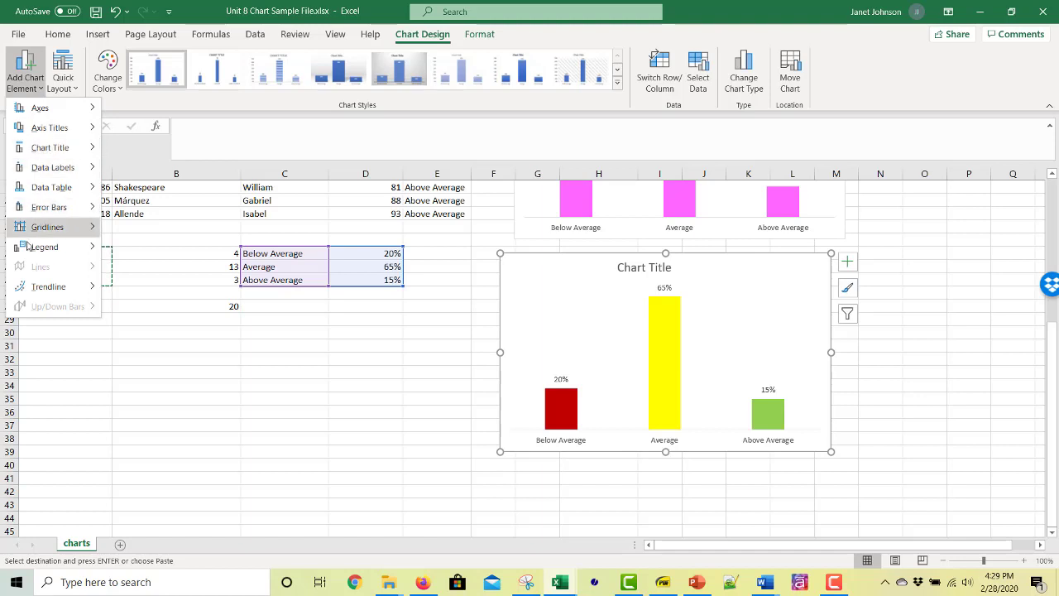
{"action": "mouse_move", "coordinate": [37, 128]}
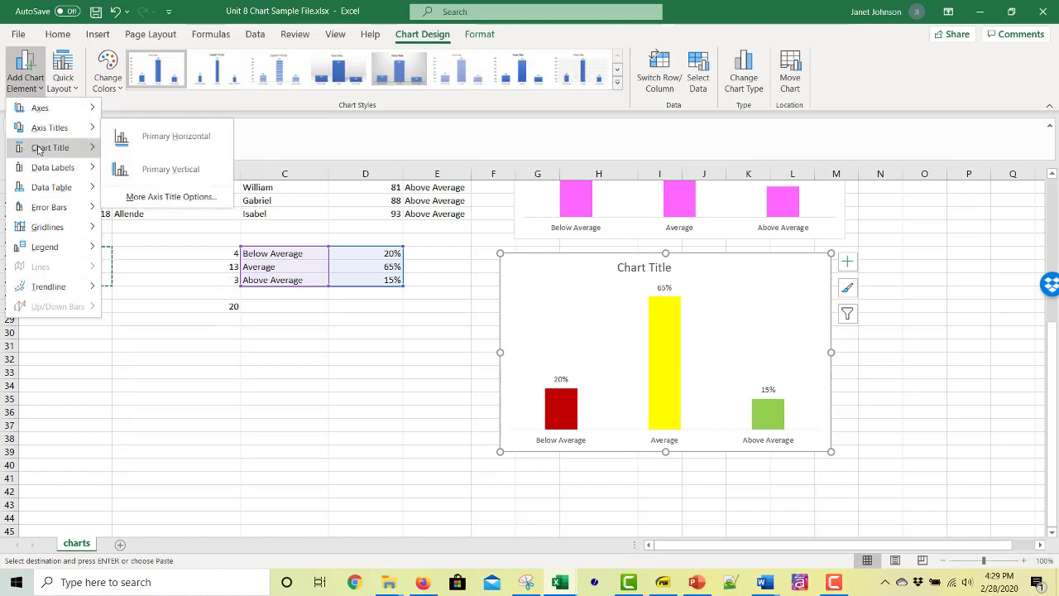
{"action": "mouse_move", "coordinate": [37, 149]}
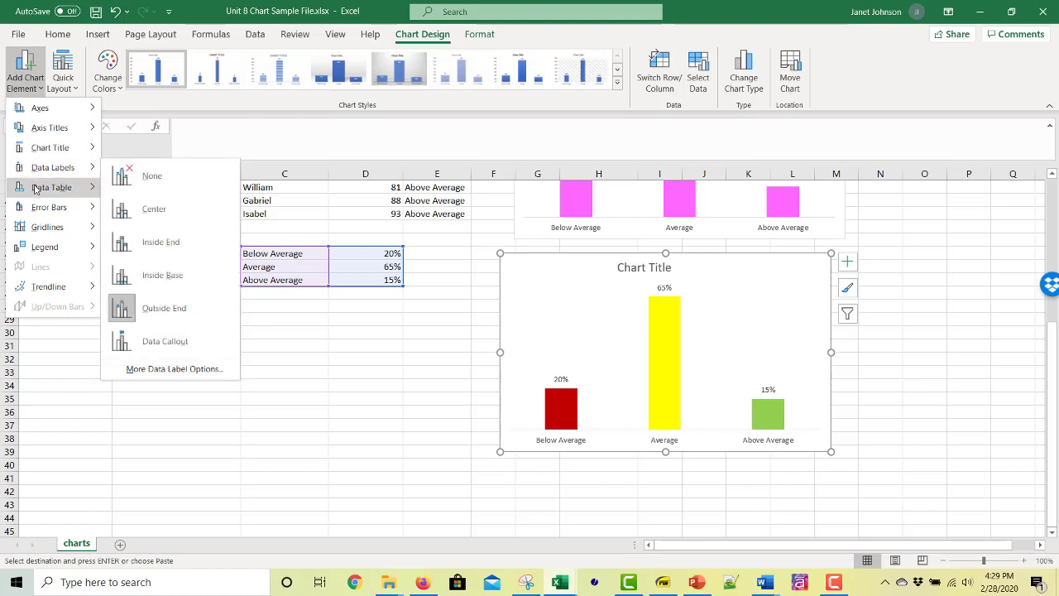
{"action": "mouse_move", "coordinate": [36, 189]}
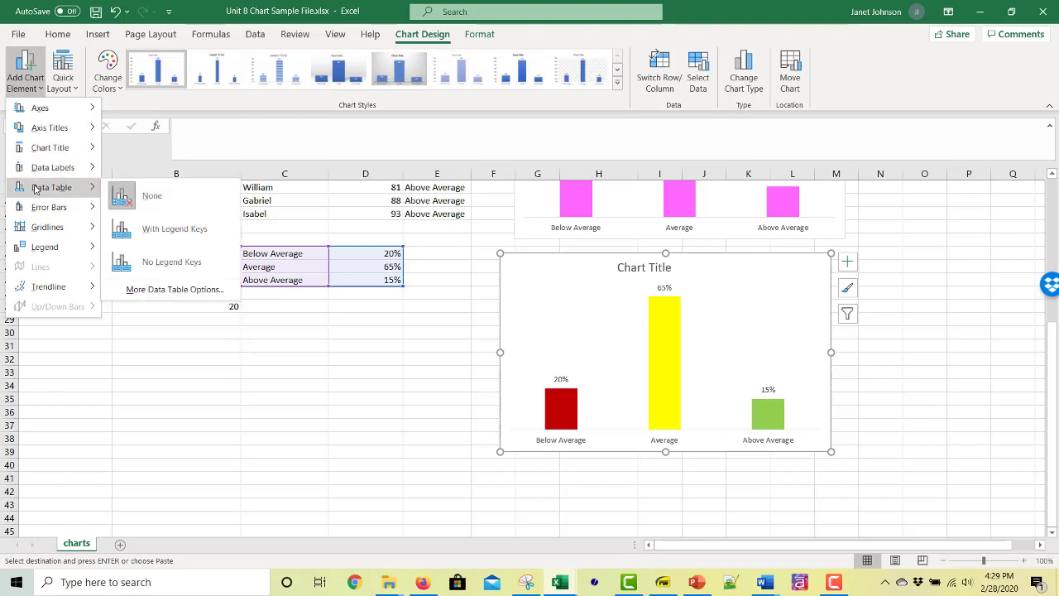
{"action": "left_click", "coordinate": [162, 232]}
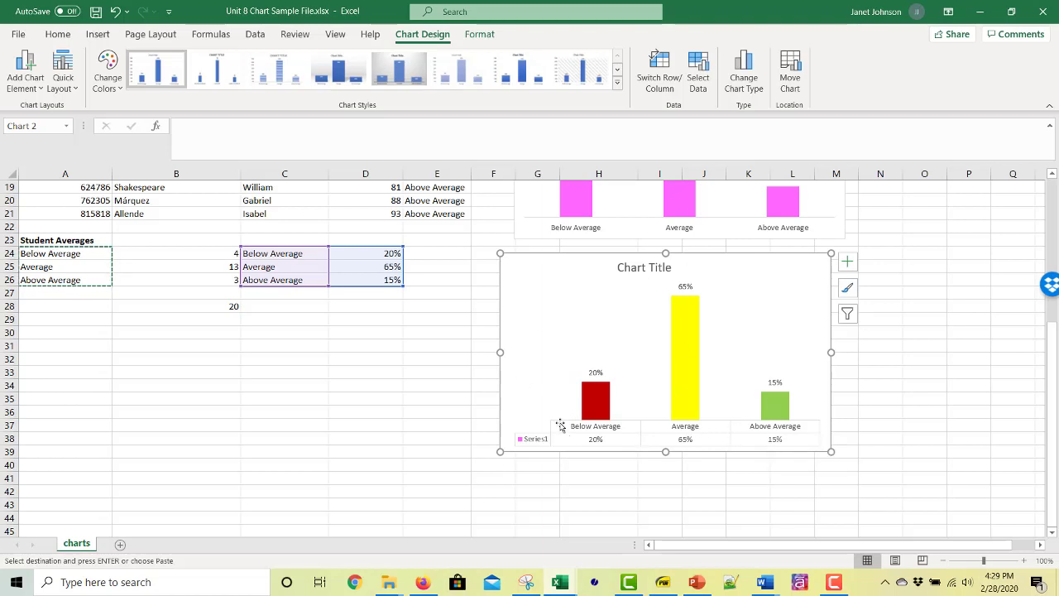
Remove the data labels above the columns of the percentage chart.
{"action": "left_click", "coordinate": [28, 88]}
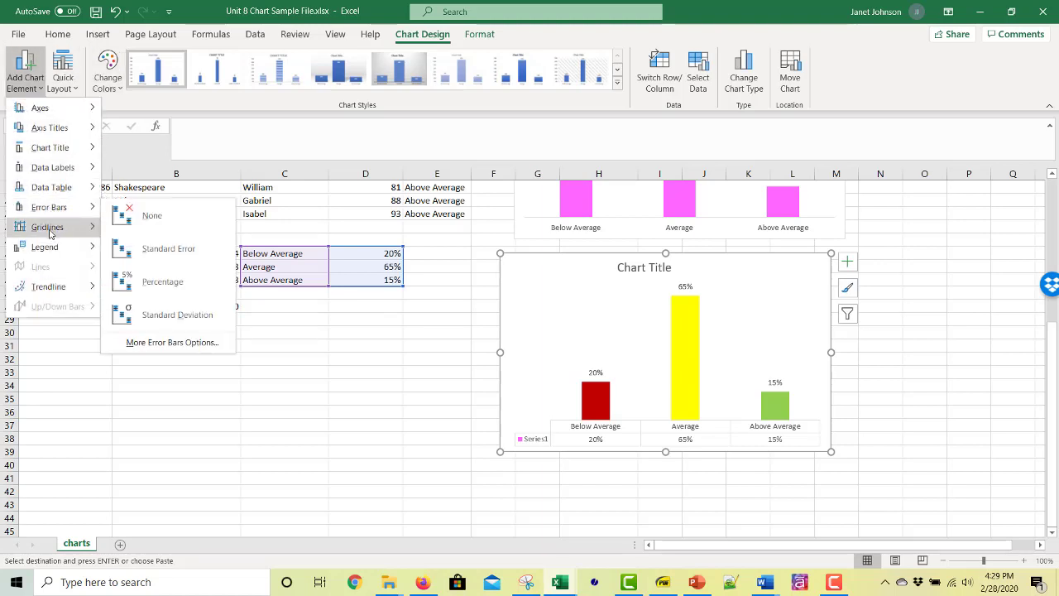
{"action": "mouse_move", "coordinate": [50, 232]}
{"action": "mouse_move", "coordinate": [51, 257]}
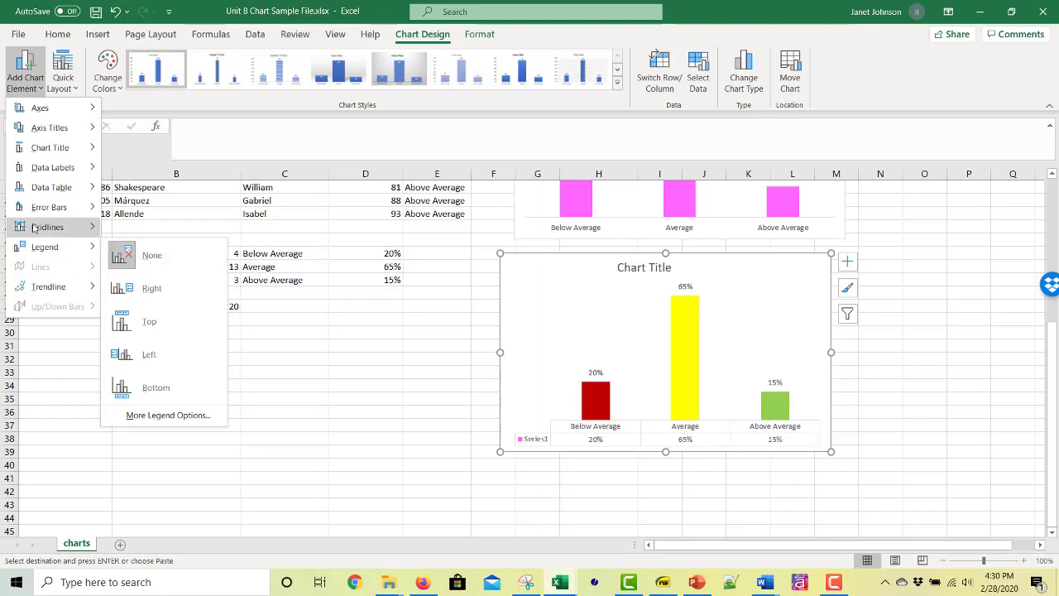
{"action": "mouse_move", "coordinate": [50, 171]}
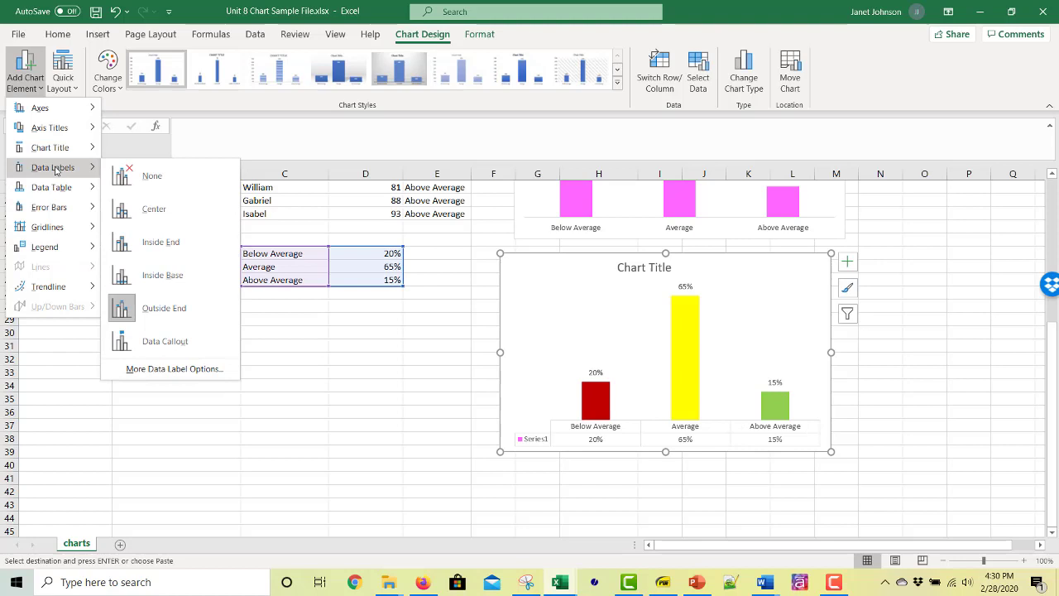
{"action": "left_click", "coordinate": [141, 184]}
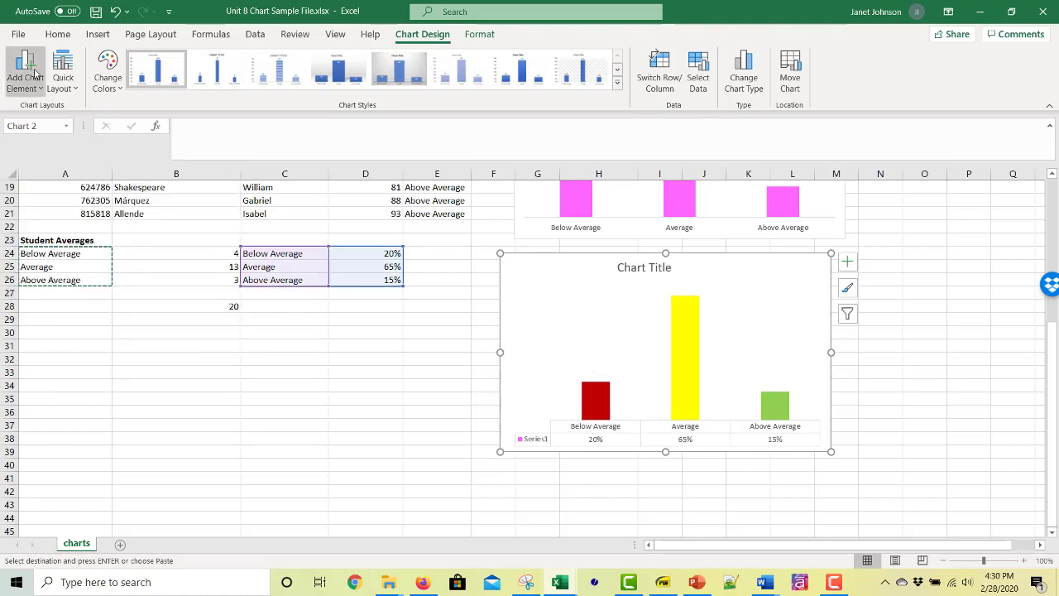
Put the percentage chart's data labels back at Outside End and remove its data table.
{"action": "left_click", "coordinate": [38, 93]}
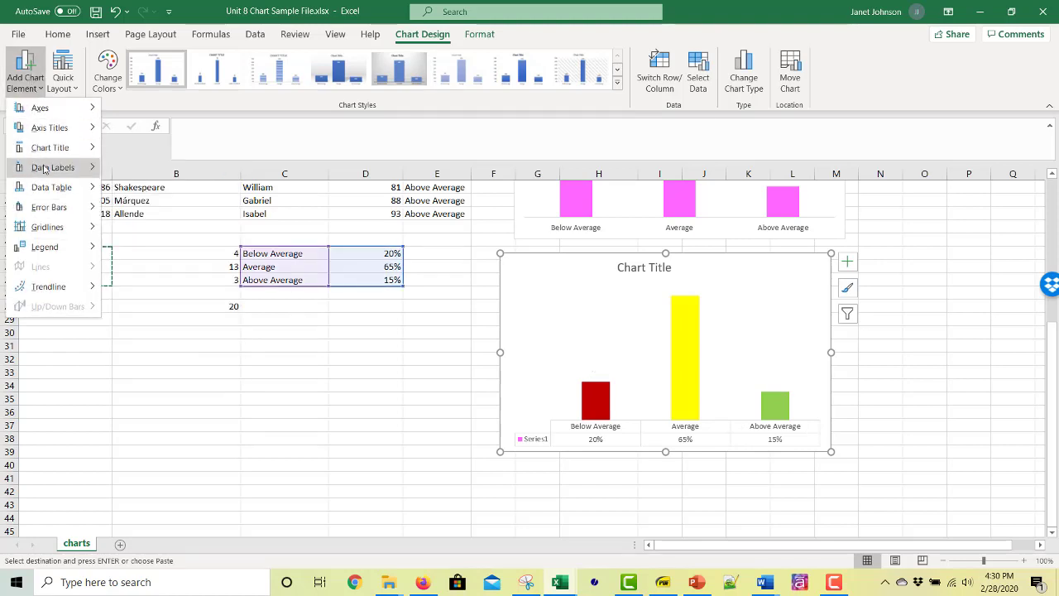
{"action": "mouse_move", "coordinate": [45, 168]}
{"action": "left_click", "coordinate": [165, 308]}
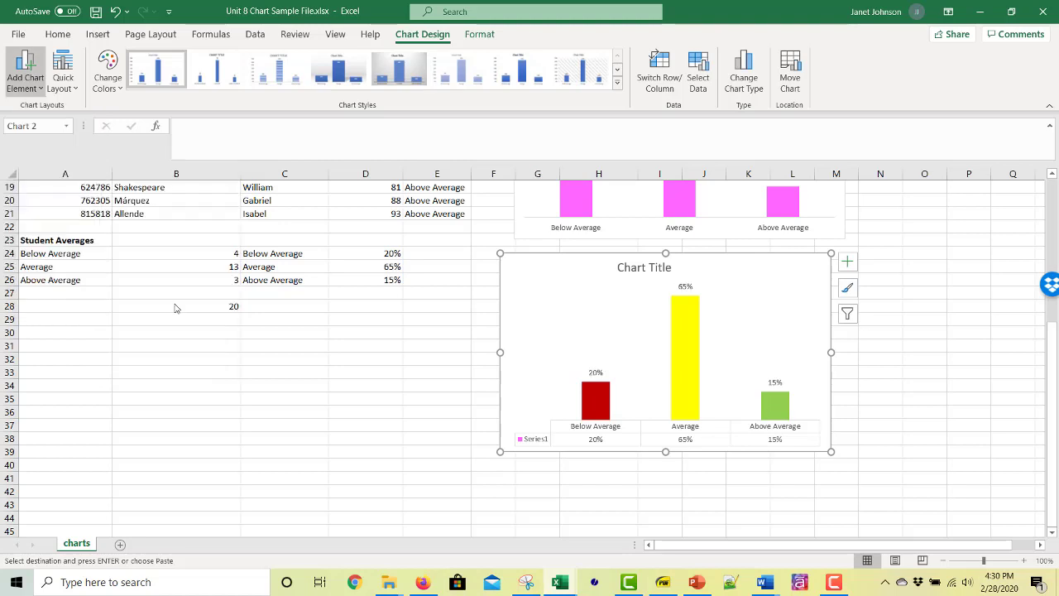
{"action": "left_click", "coordinate": [40, 91]}
{"action": "mouse_move", "coordinate": [53, 190]}
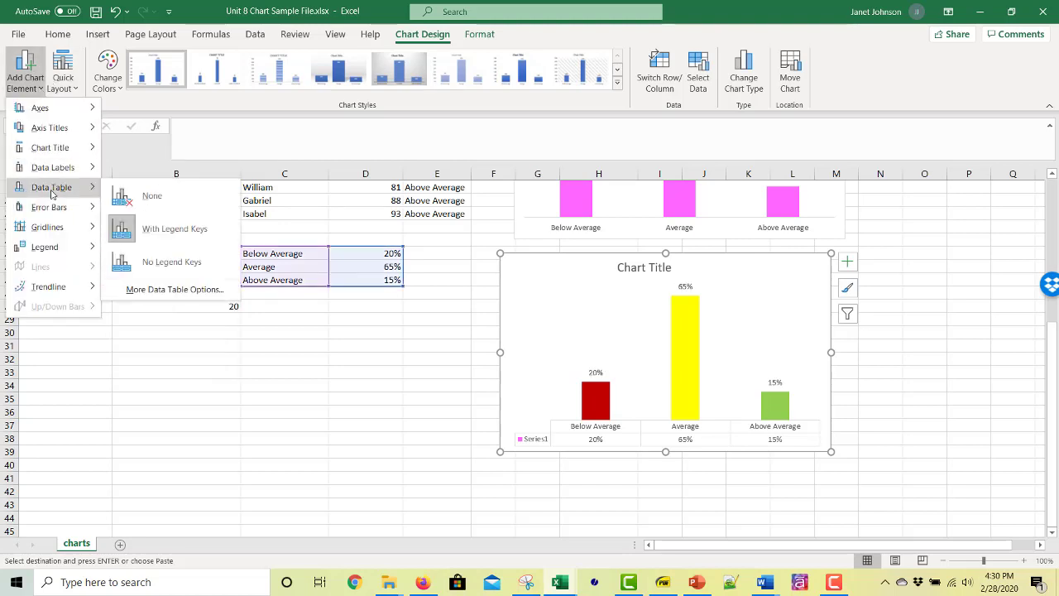
{"action": "left_click", "coordinate": [177, 206]}
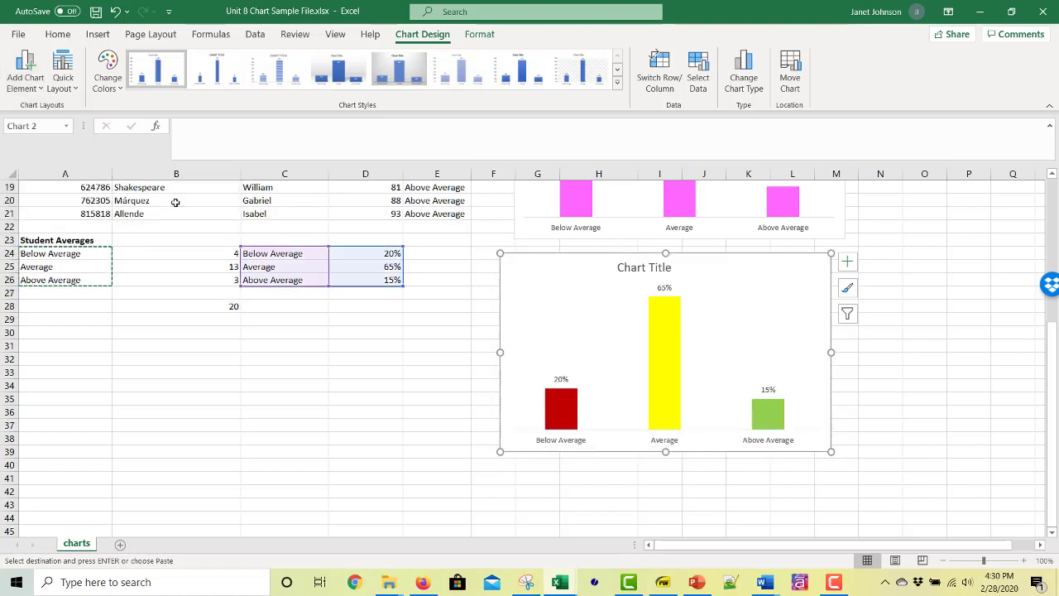
Add a legend on the right of the percentage chart and delete its horizontal category axis.
{"action": "left_click", "coordinate": [39, 90]}
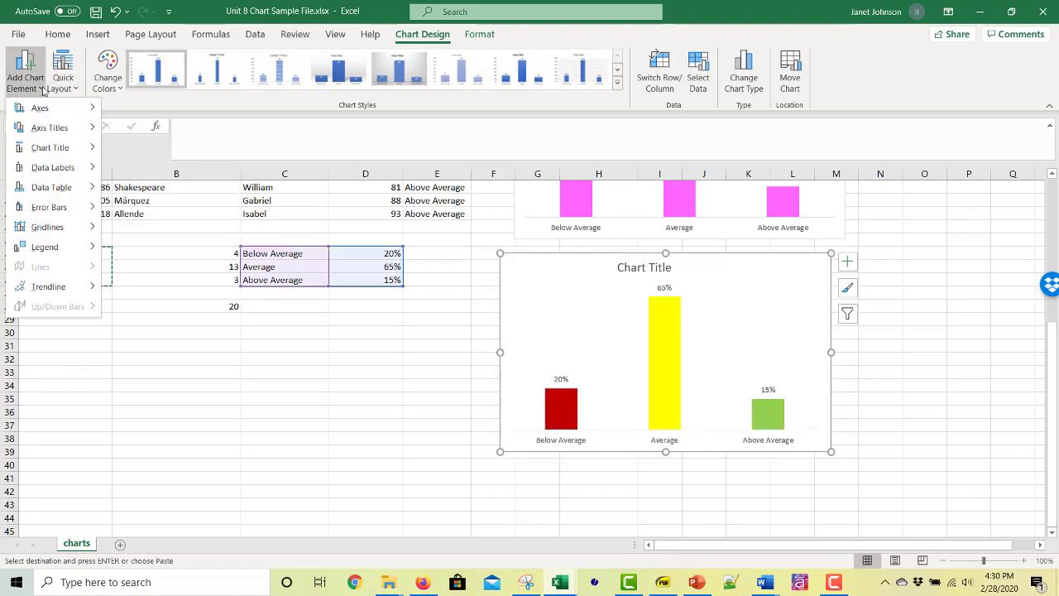
{"action": "mouse_move", "coordinate": [44, 173]}
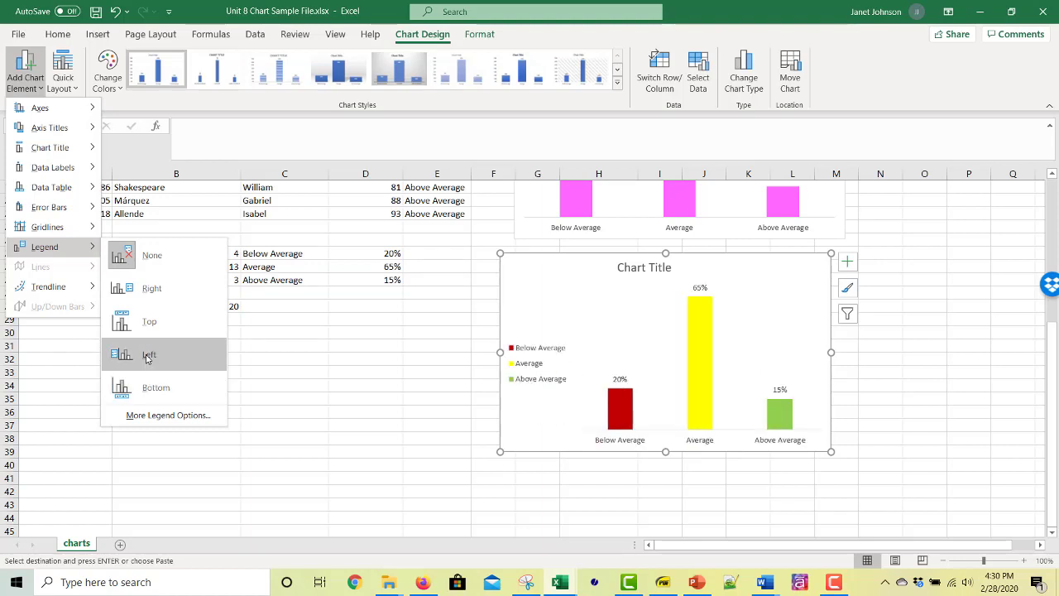
{"action": "left_click", "coordinate": [146, 295]}
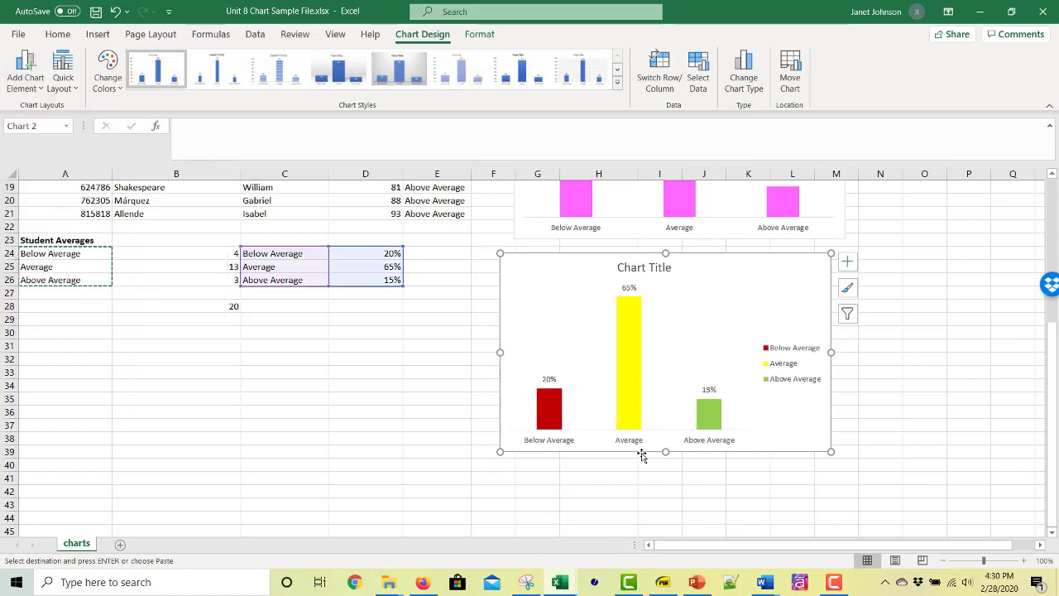
{"action": "left_click", "coordinate": [719, 448]}
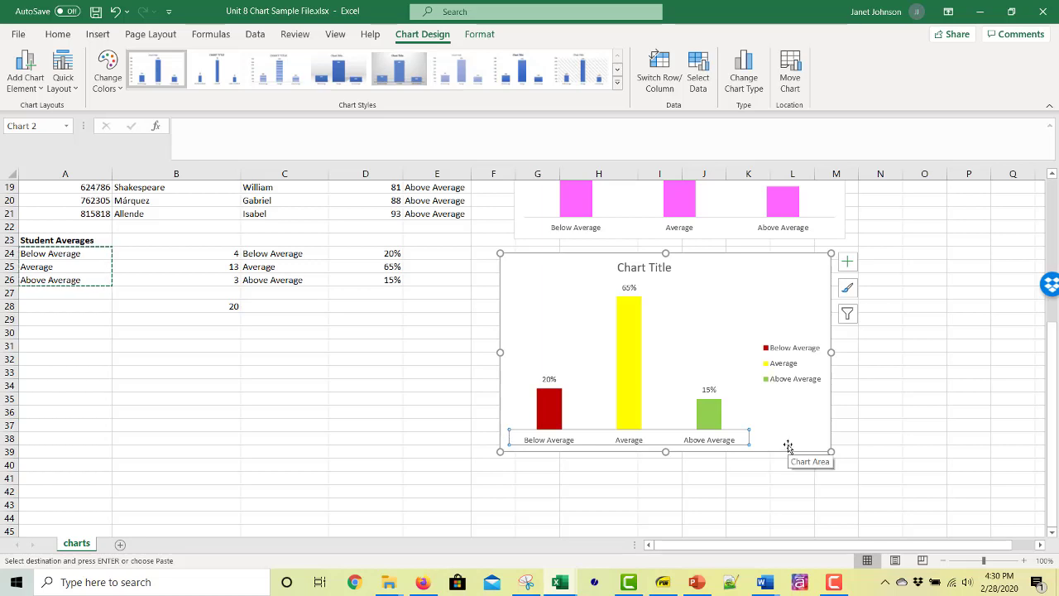
{"action": "key", "text": "Delete"}
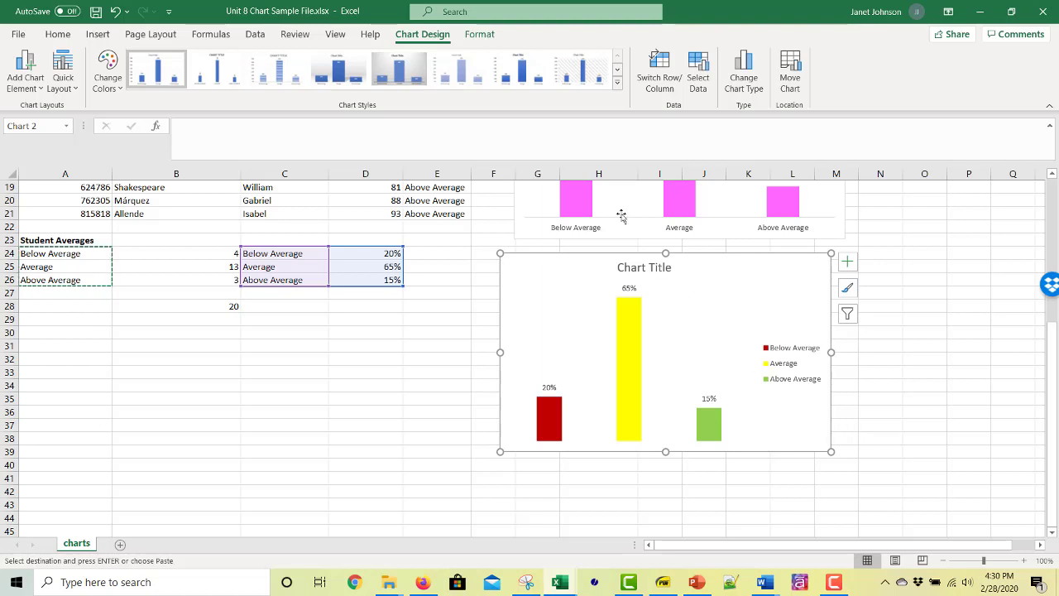
Try preset chart styles on the percentage chart, including the one with the grey gradient background.
{"action": "left_click", "coordinate": [27, 90]}
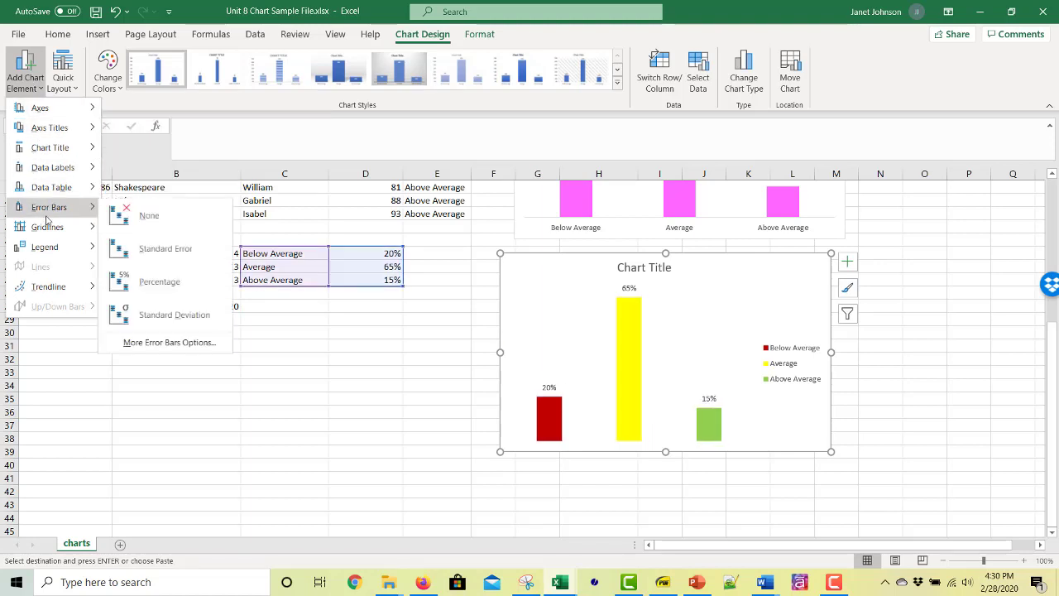
{"action": "left_click", "coordinate": [393, 71]}
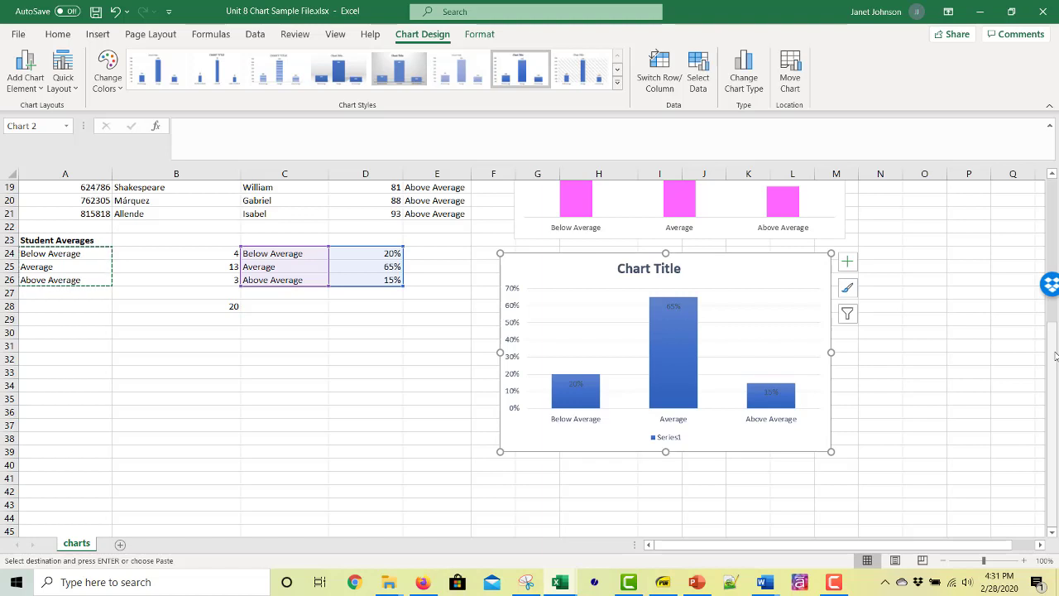
Undo the chart style changes, the axis deletion and the legend on the percentage chart, then deselect the chart.
{"action": "left_click", "coordinate": [115, 11]}
{"action": "left_click", "coordinate": [115, 10]}
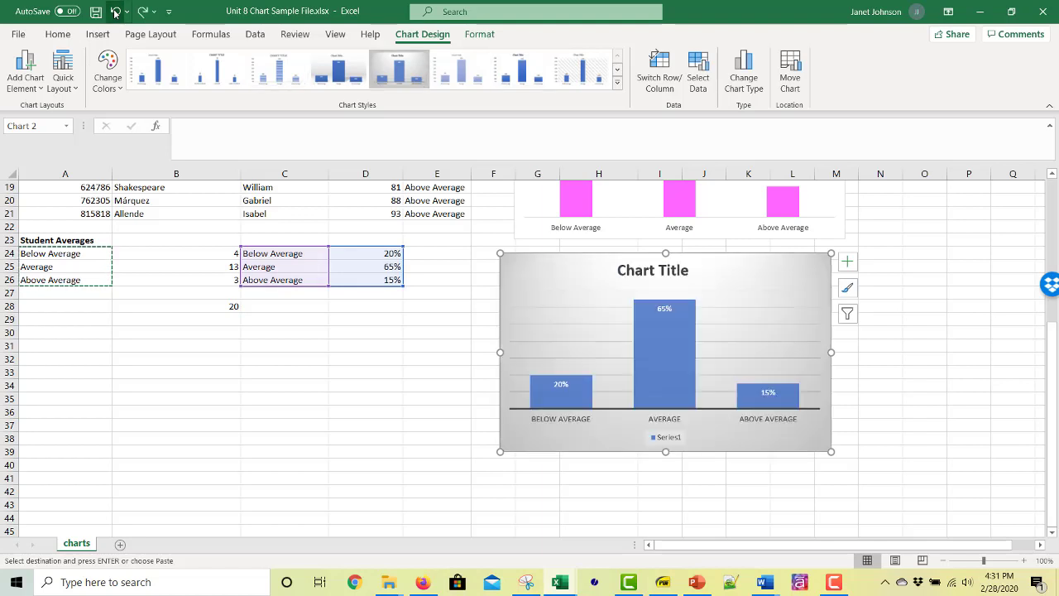
{"action": "left_click", "coordinate": [115, 11]}
{"action": "left_click", "coordinate": [115, 11]}
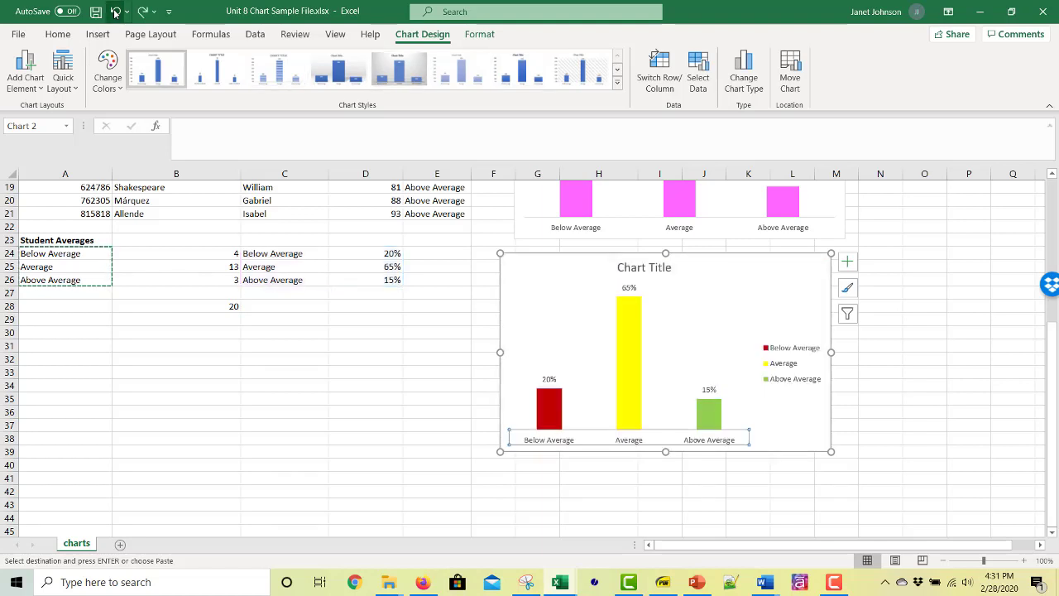
{"action": "left_click", "coordinate": [115, 11]}
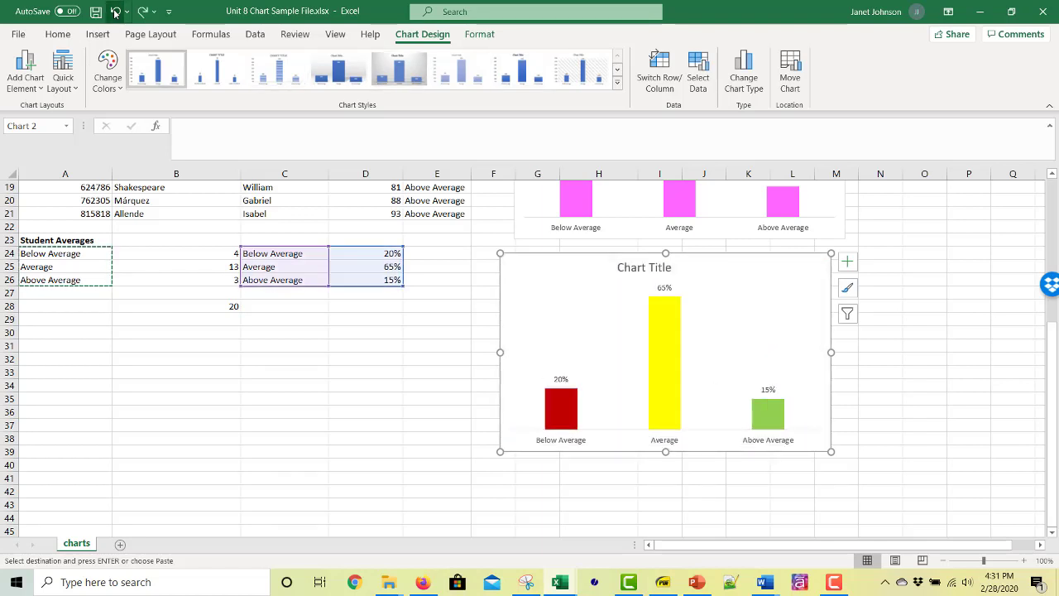
{"action": "left_click", "coordinate": [322, 439]}
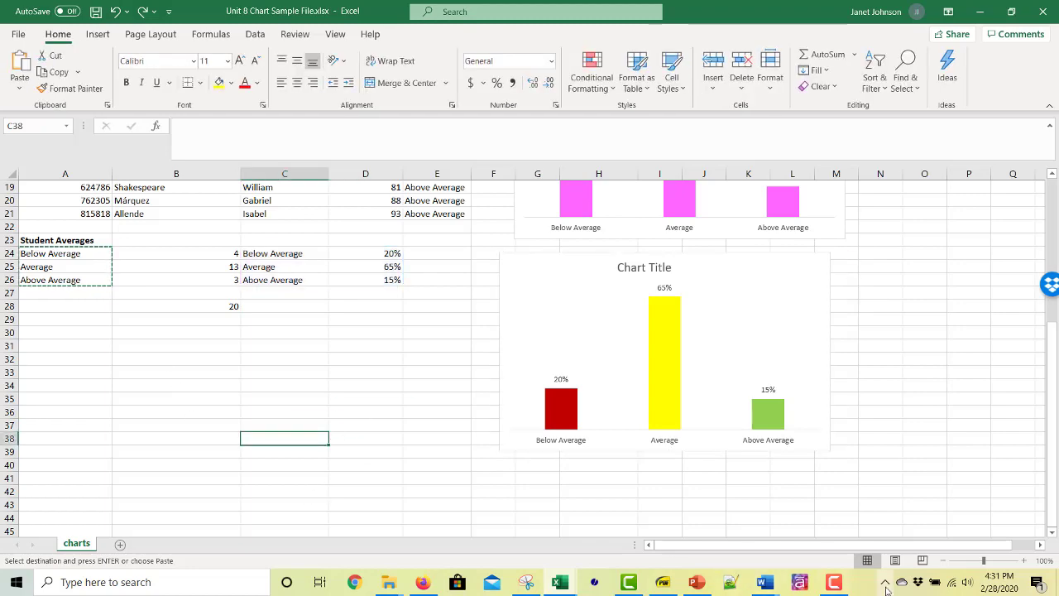